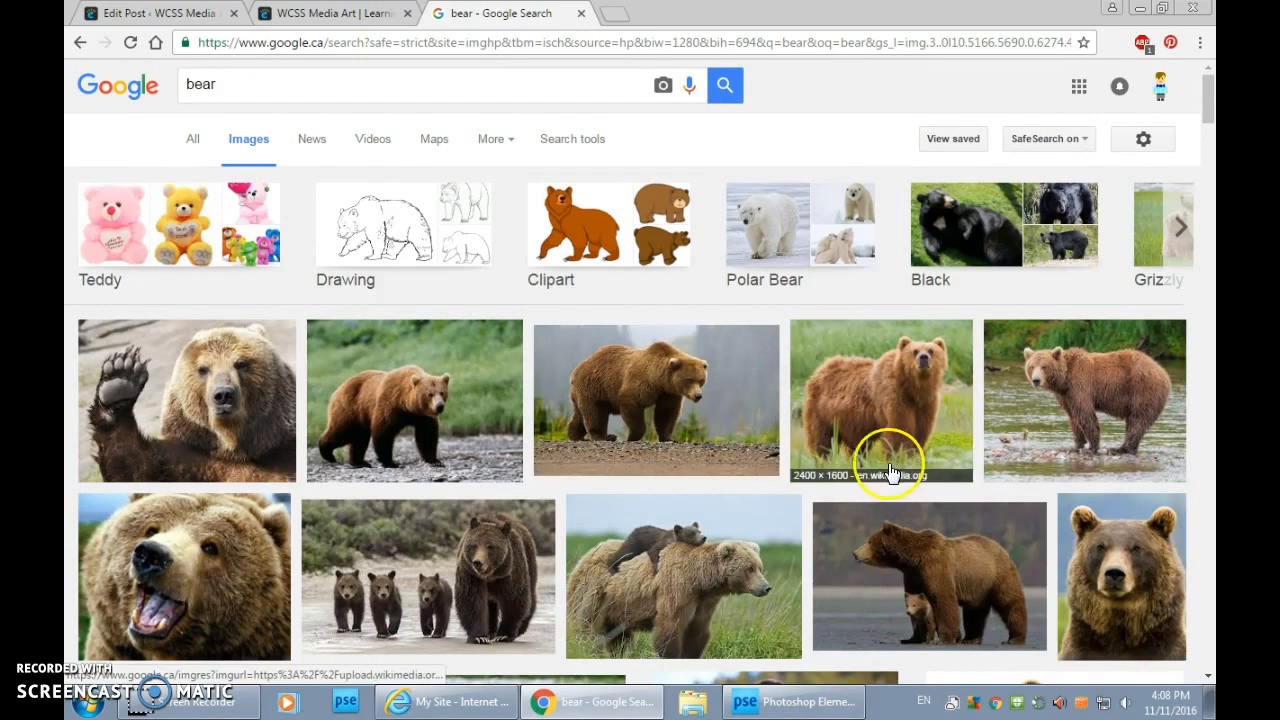
Switch to Photoshop Elements and create a blank 8.5 by 11 inch RGB document at 300 pixels/inch with a white background.
{"action": "mouse_move", "coordinate": [793, 706]}
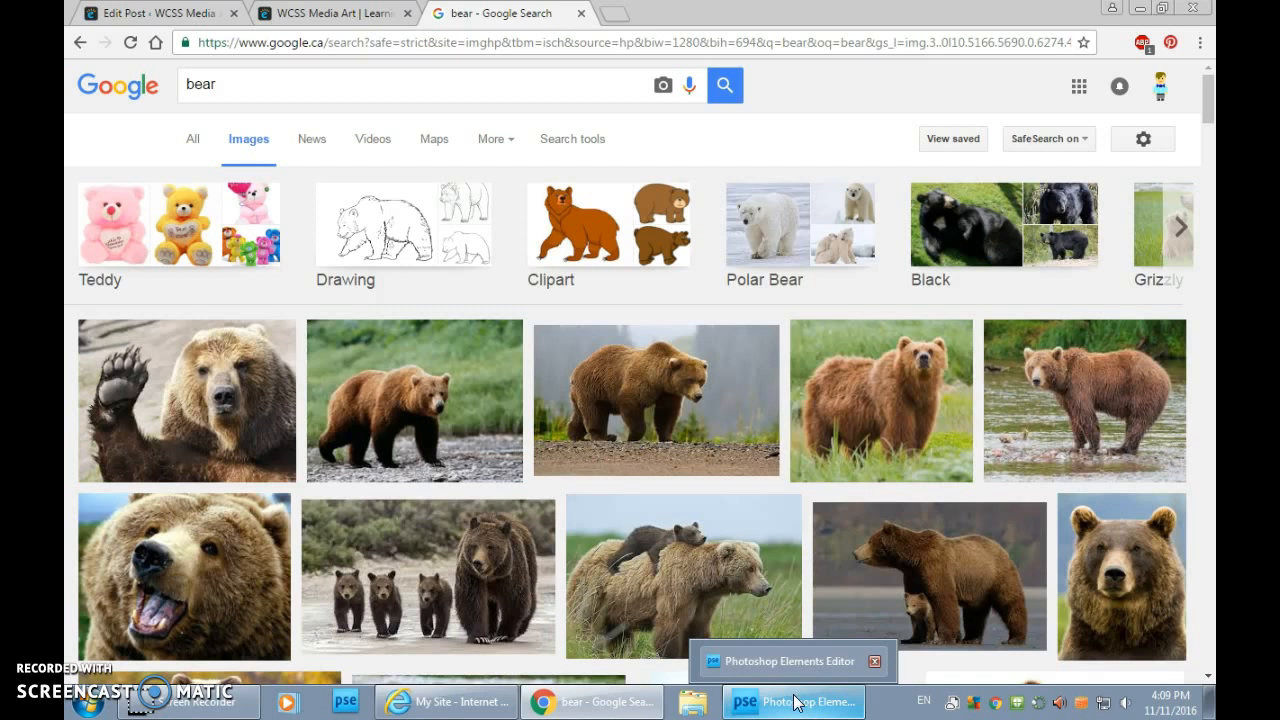
{"action": "left_click", "coordinate": [797, 706]}
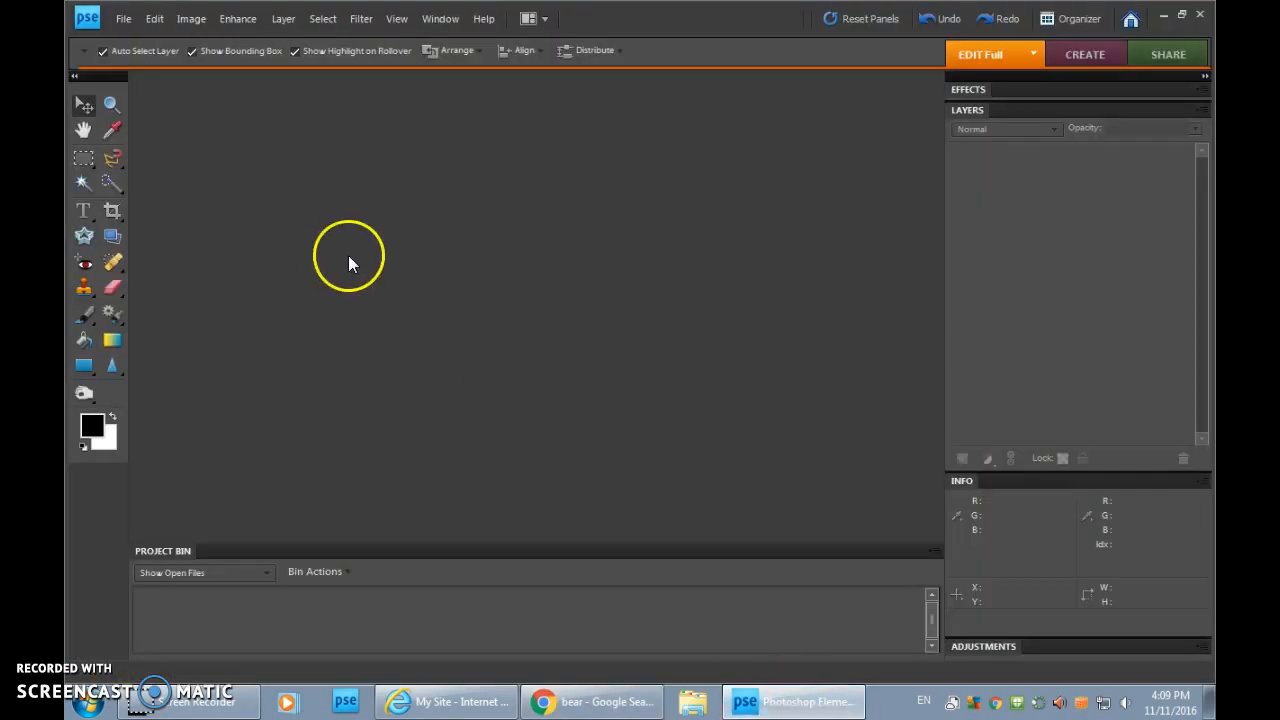
{"action": "left_click", "coordinate": [121, 18]}
{"action": "mouse_move", "coordinate": [150, 40]}
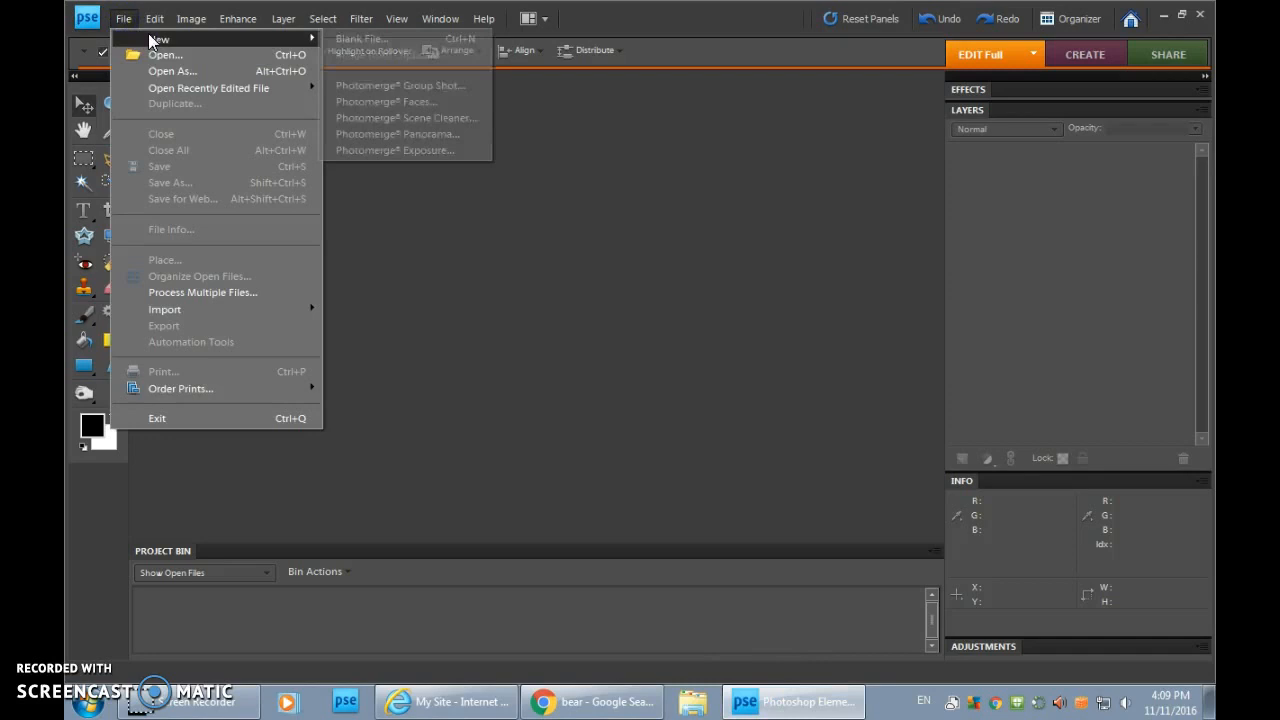
{"action": "left_click", "coordinate": [367, 40]}
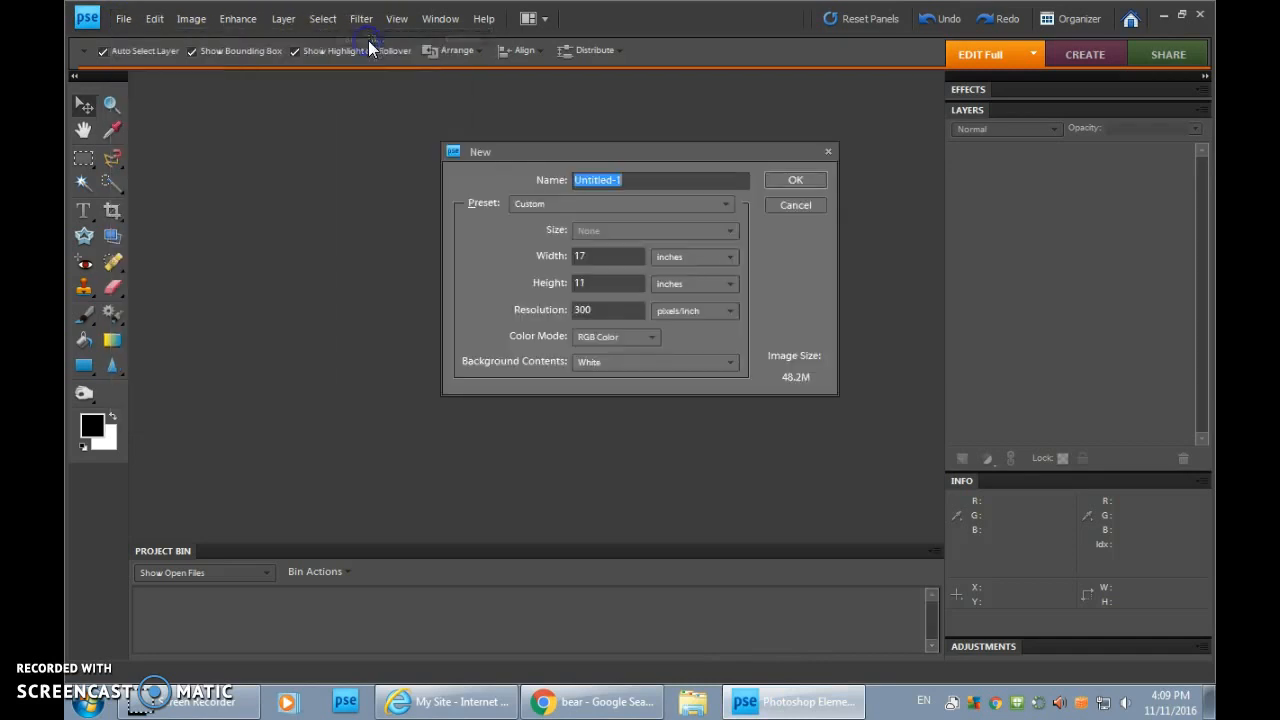
{"action": "left_click", "coordinate": [732, 258]}
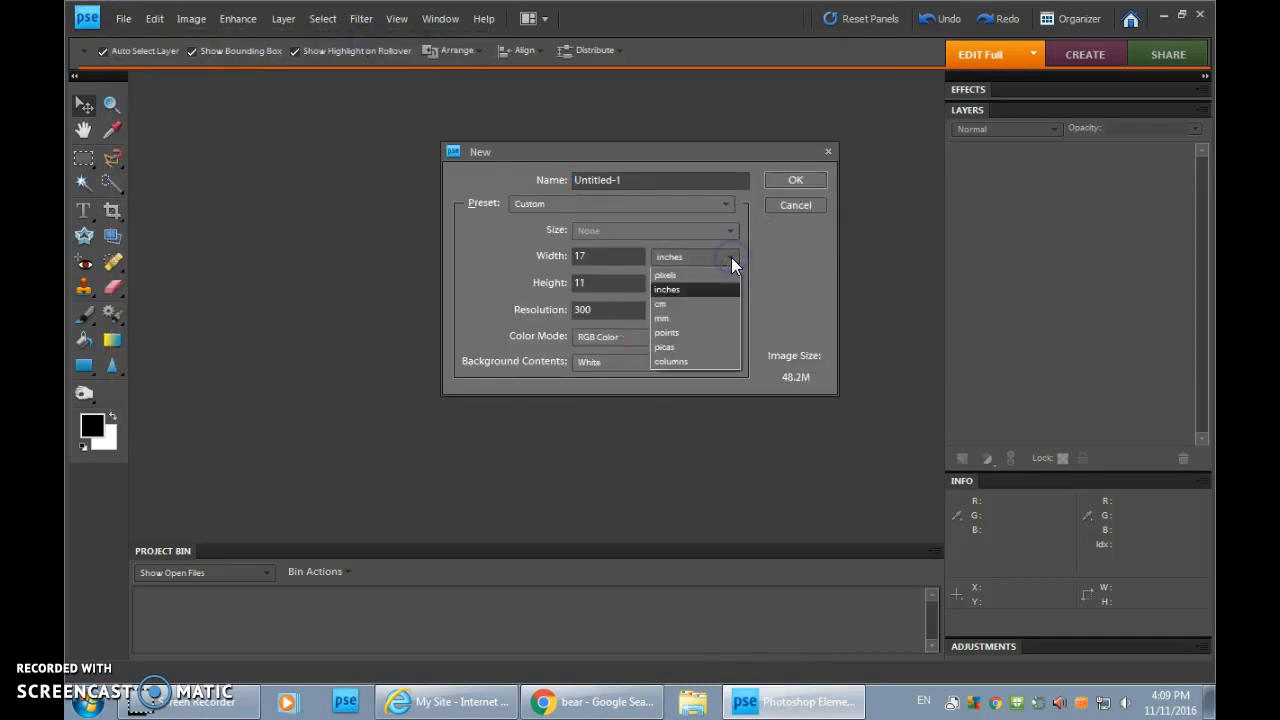
{"action": "left_click", "coordinate": [673, 287]}
{"action": "left_click_drag", "start_coordinate": [600, 256], "coordinate": [563, 255]}
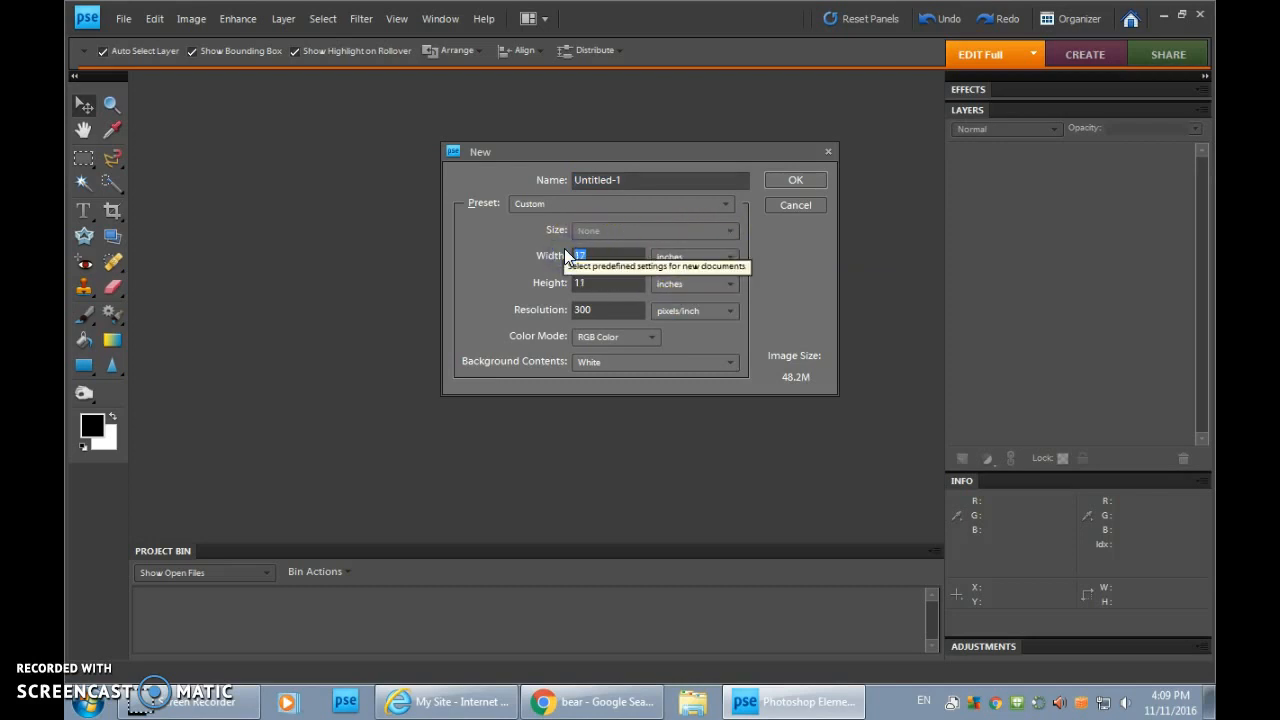
{"action": "type", "text": "8.5"}
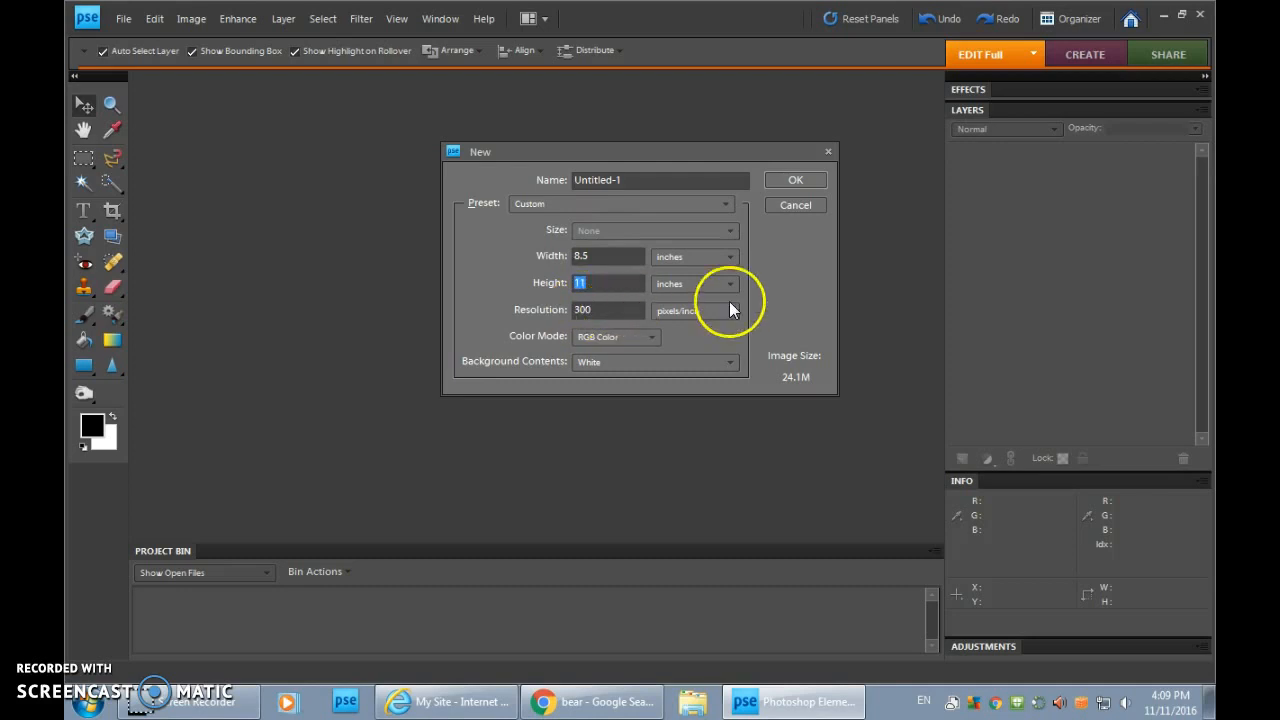
{"action": "left_click", "coordinate": [795, 182]}
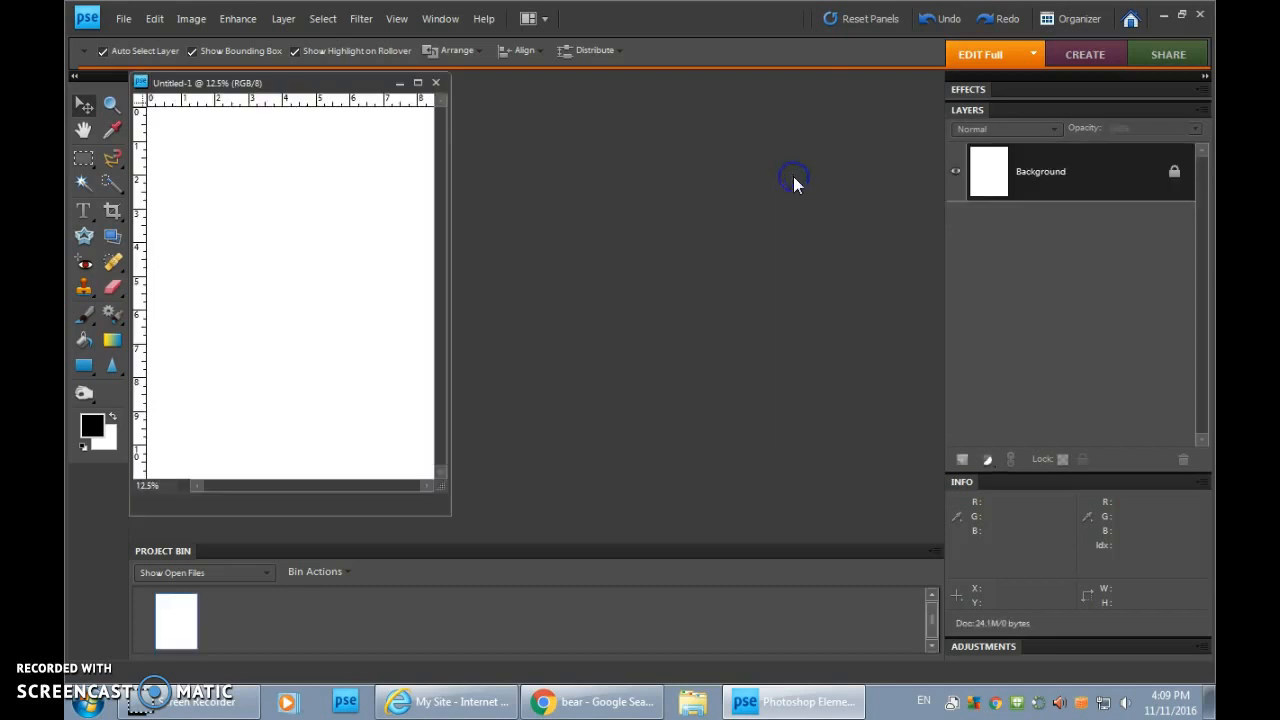
Dock the new document's window in the workspace and convert its locked background into a regular layer named Layer 0.
{"action": "left_click_drag", "start_coordinate": [231, 84], "coordinate": [415, 88]}
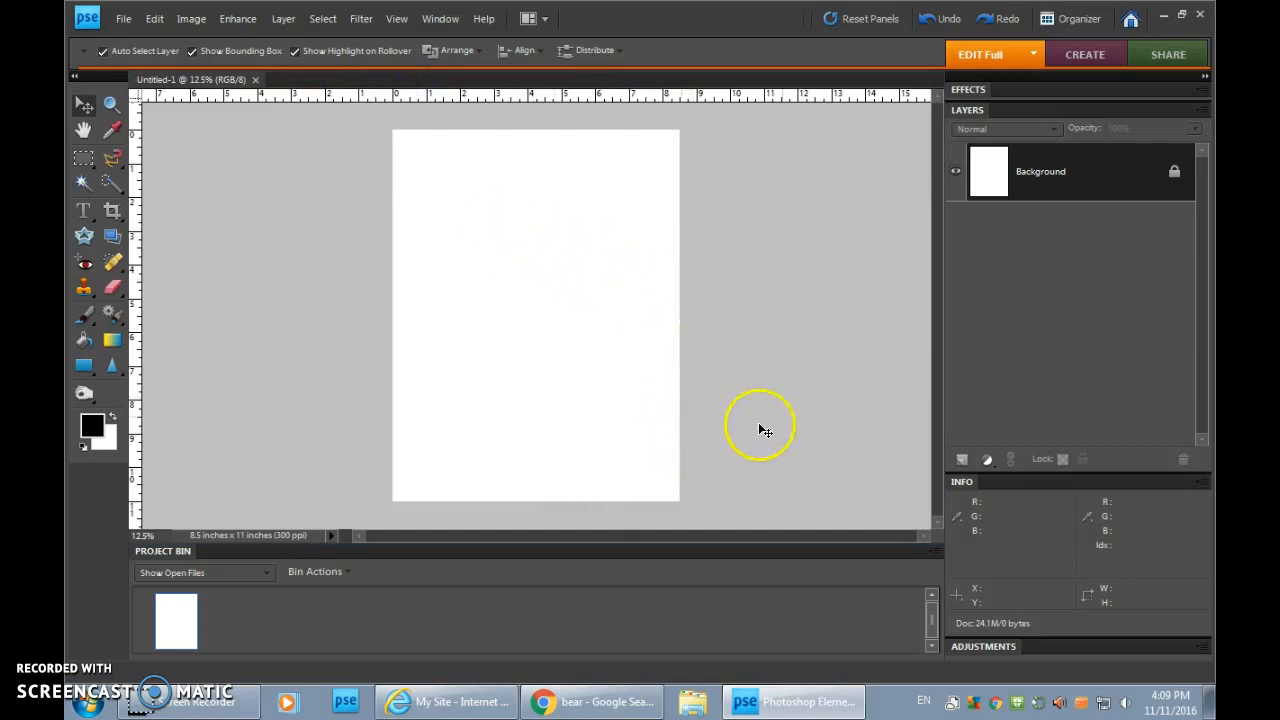
{"action": "double_click", "coordinate": [1175, 175]}
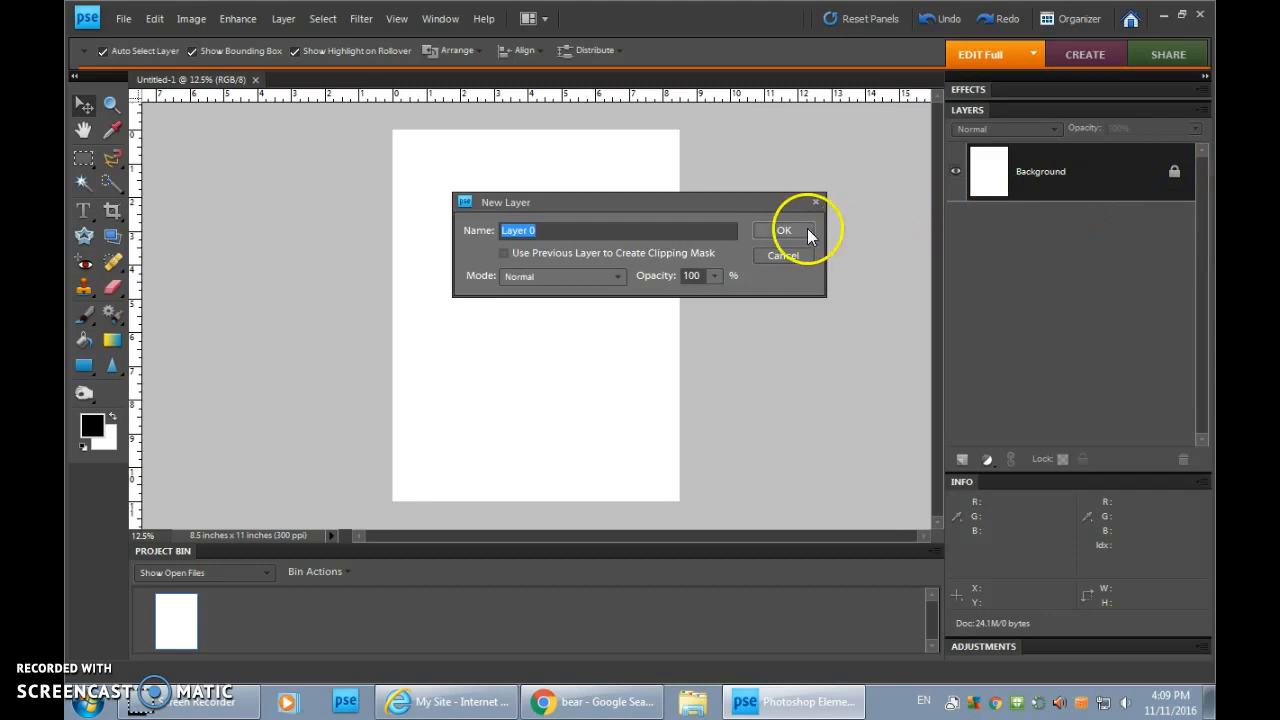
{"action": "left_click", "coordinate": [784, 231]}
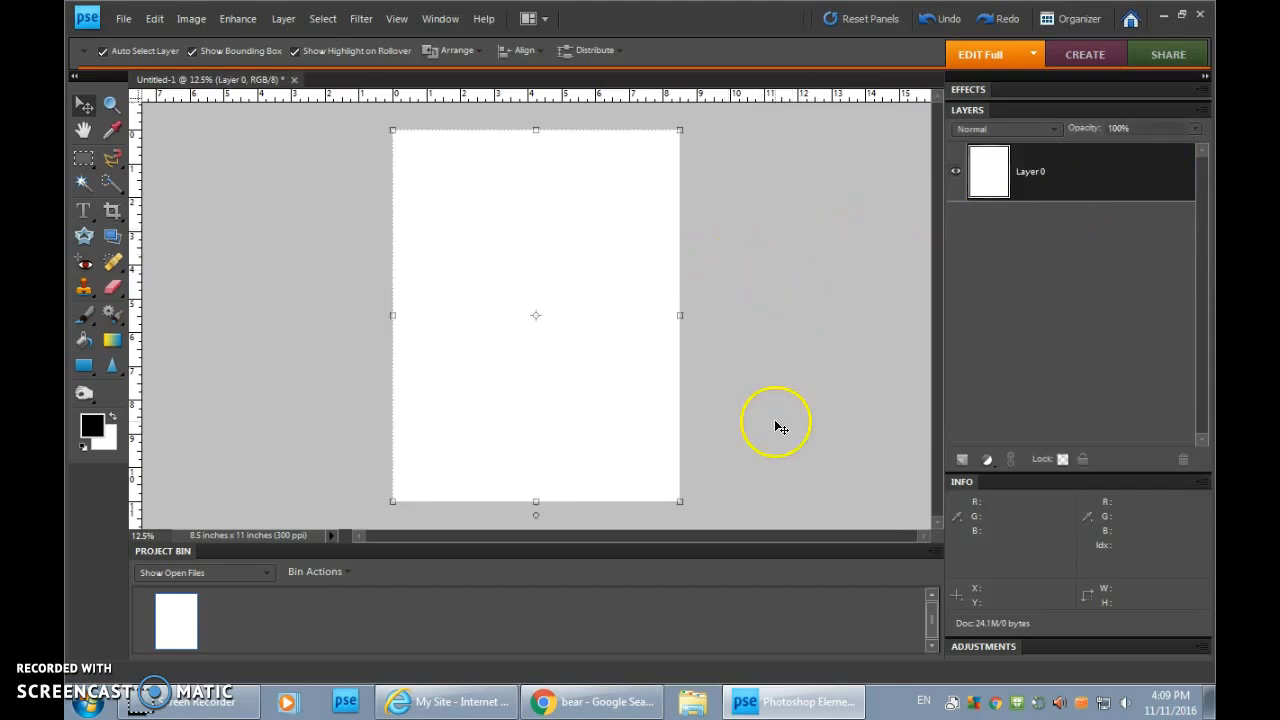
Switch to Windows Explorer and open Media Art (OUT), Leaf scans, Assignment 4.2 - leaf collage.
{"action": "left_click", "coordinate": [690, 705]}
{"action": "left_click", "coordinate": [1066, 20]}
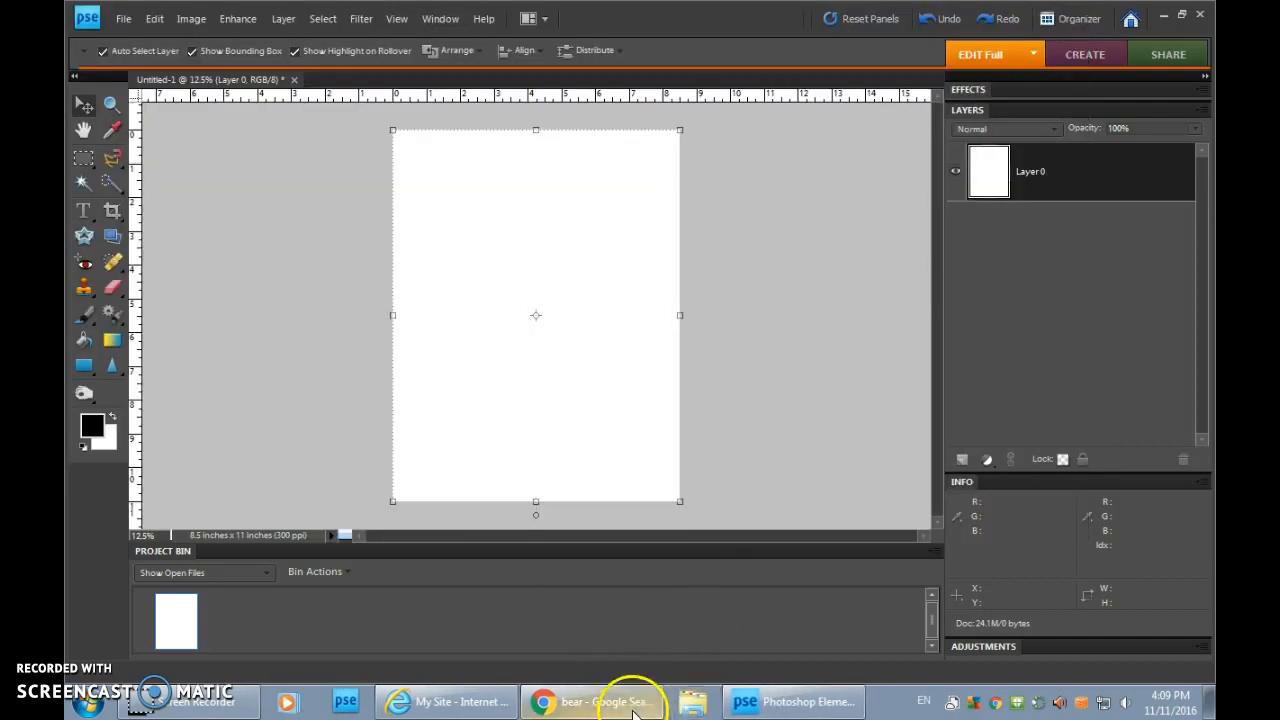
{"action": "right_click", "coordinate": [693, 706]}
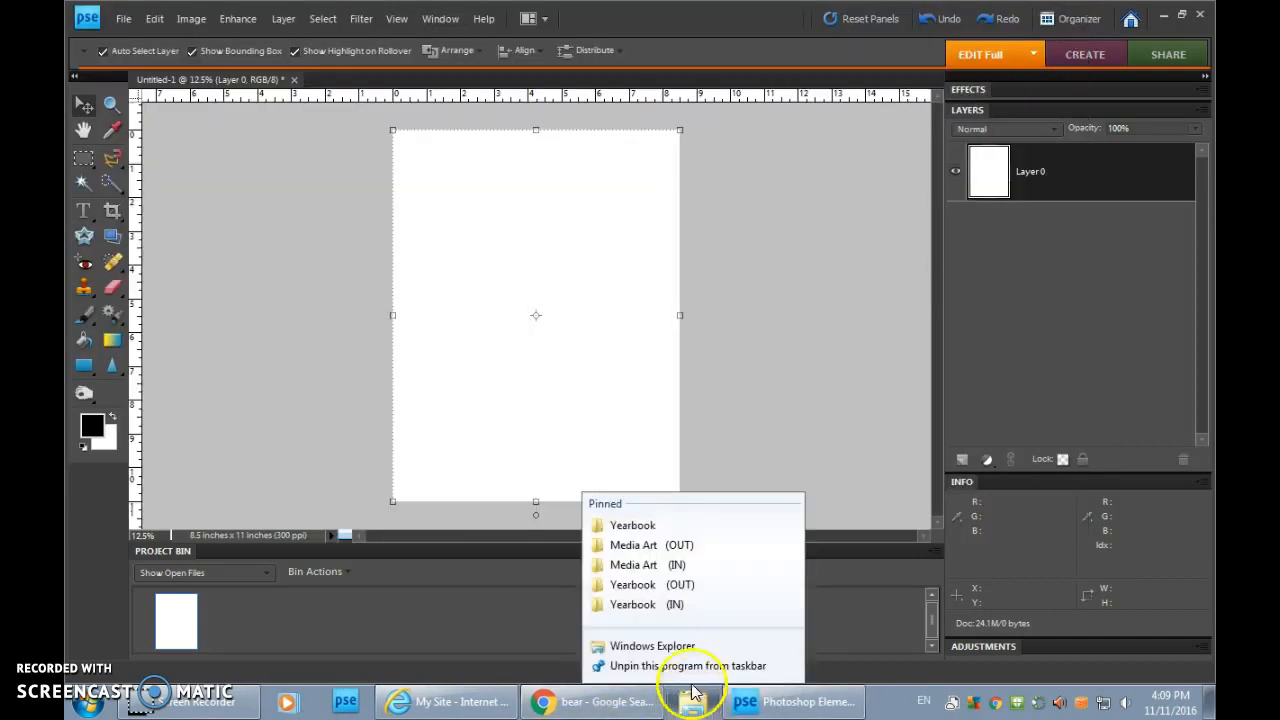
{"action": "left_click", "coordinate": [657, 545]}
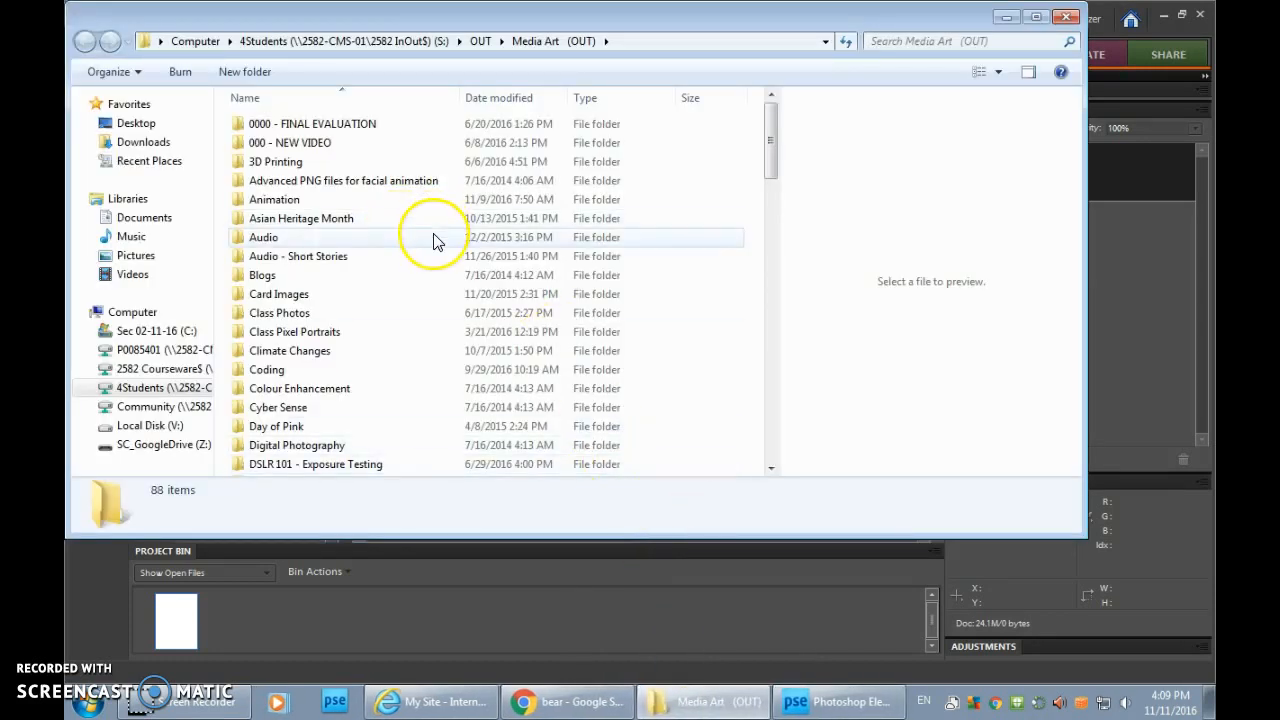
{"action": "scroll", "coordinate": [436, 241], "scroll_direction": "down", "scroll_amount": 8}
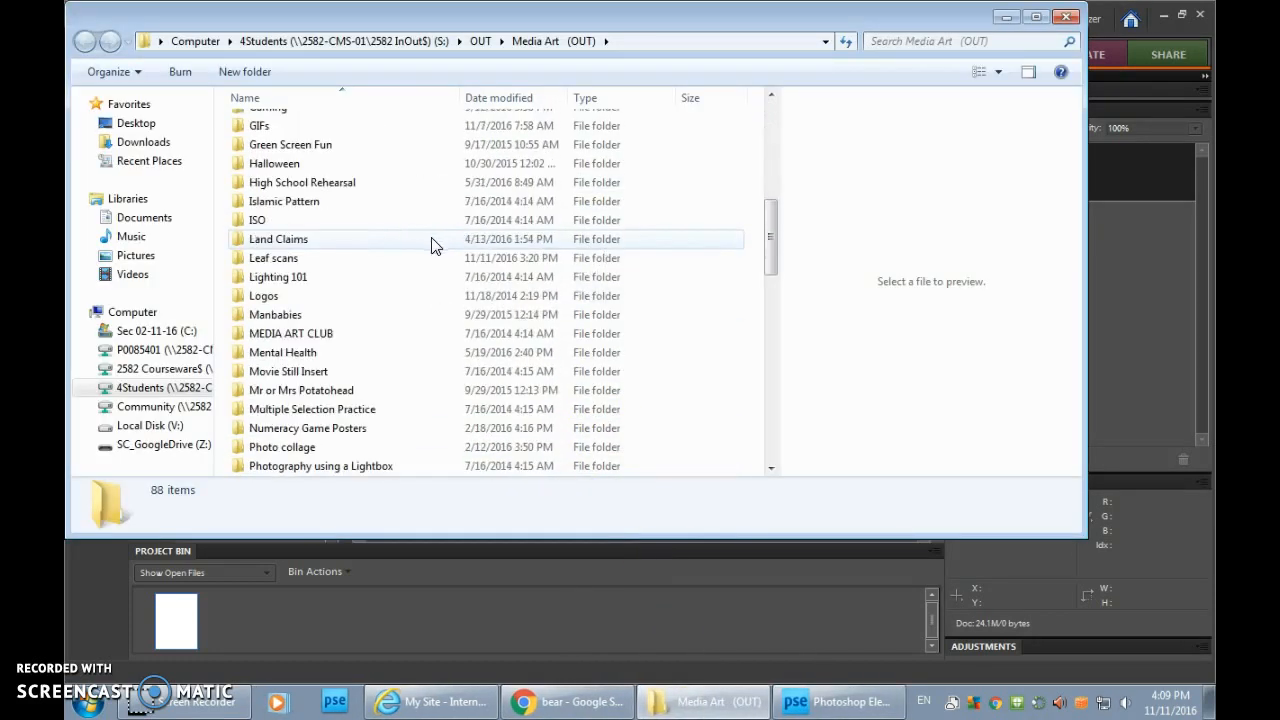
{"action": "double_click", "coordinate": [276, 258]}
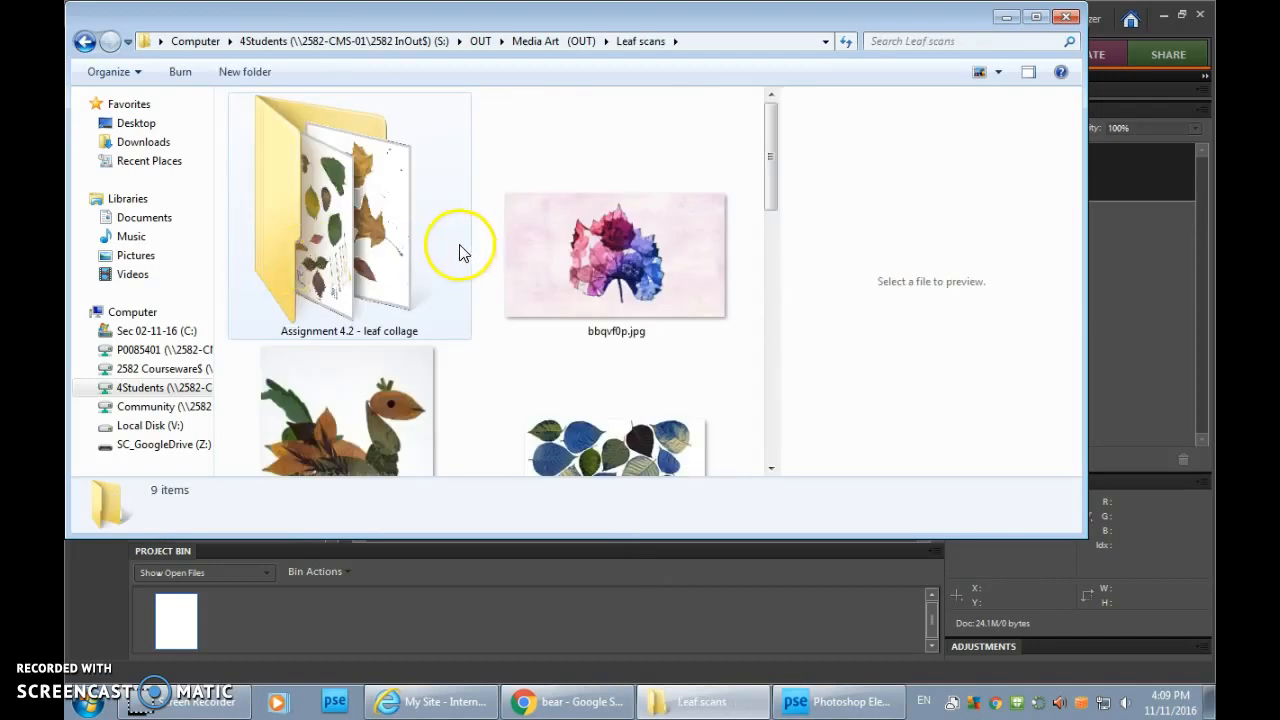
{"action": "left_click_drag", "start_coordinate": [771, 143], "coordinate": [680, 157]}
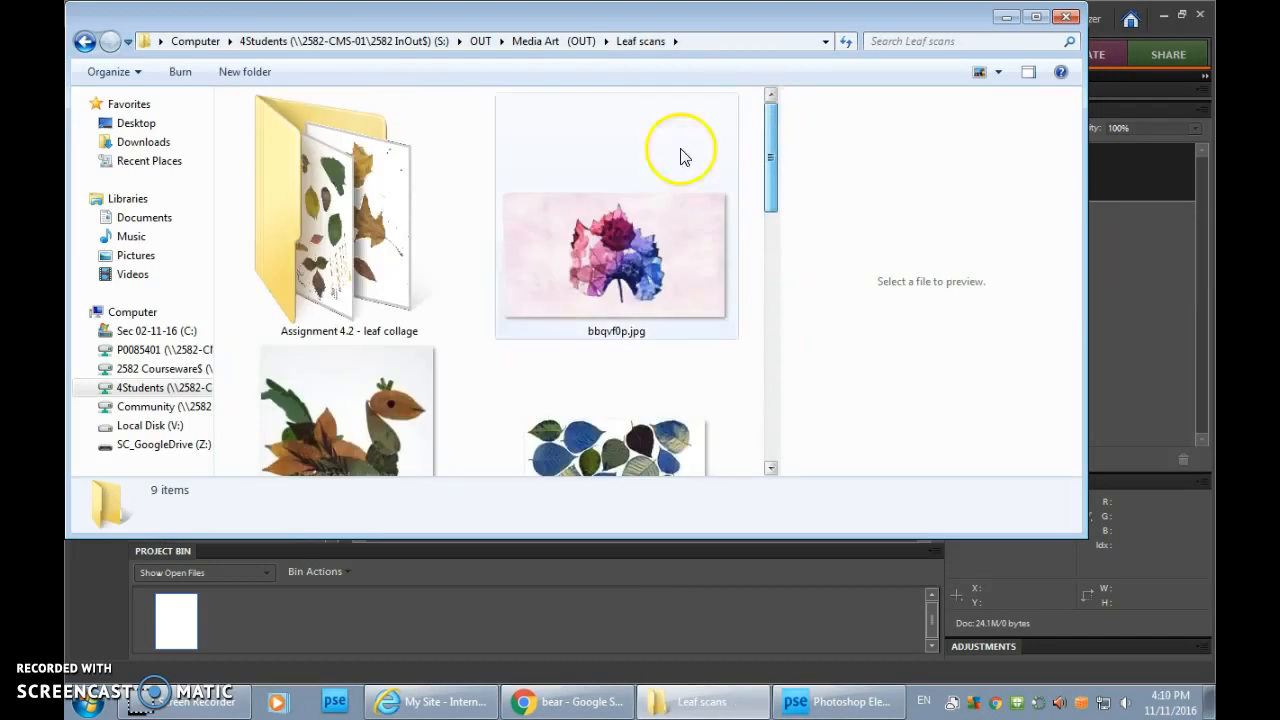
{"action": "double_click", "coordinate": [330, 210]}
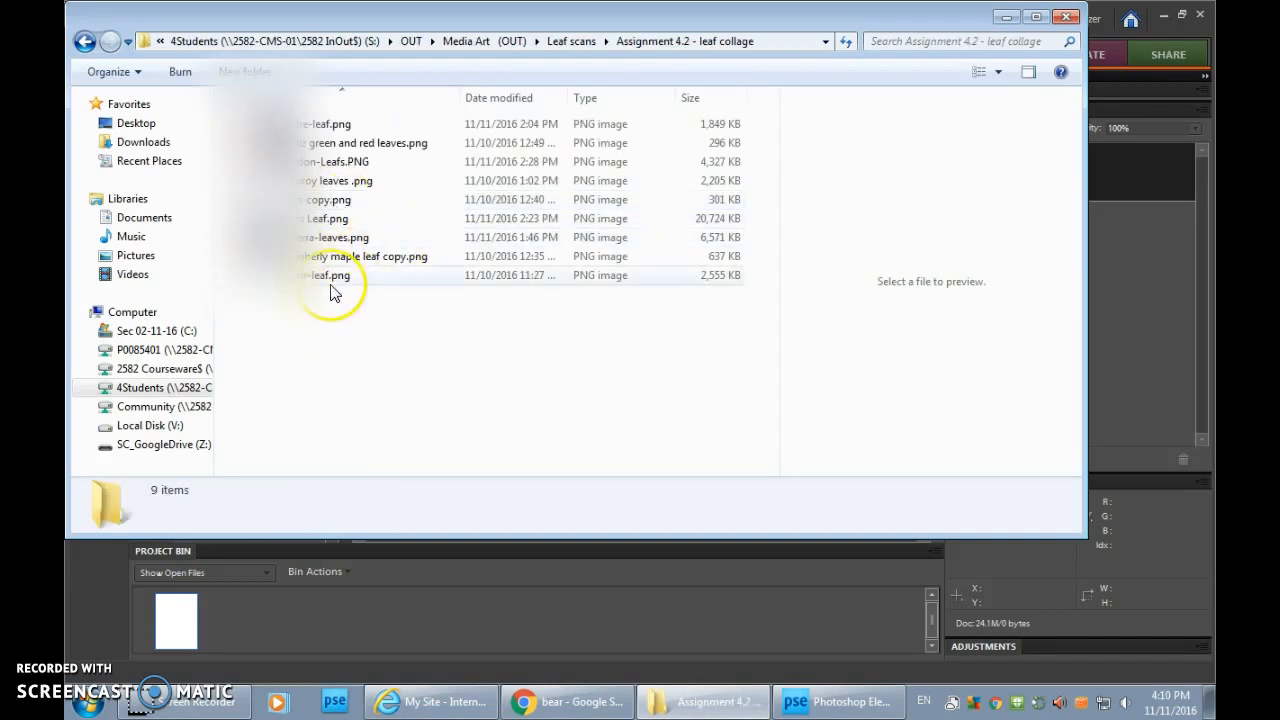
Open all the leaf PNG images from the assignment folder in Photoshop Elements.
{"action": "left_click_drag", "start_coordinate": [350, 303], "coordinate": [305, 100]}
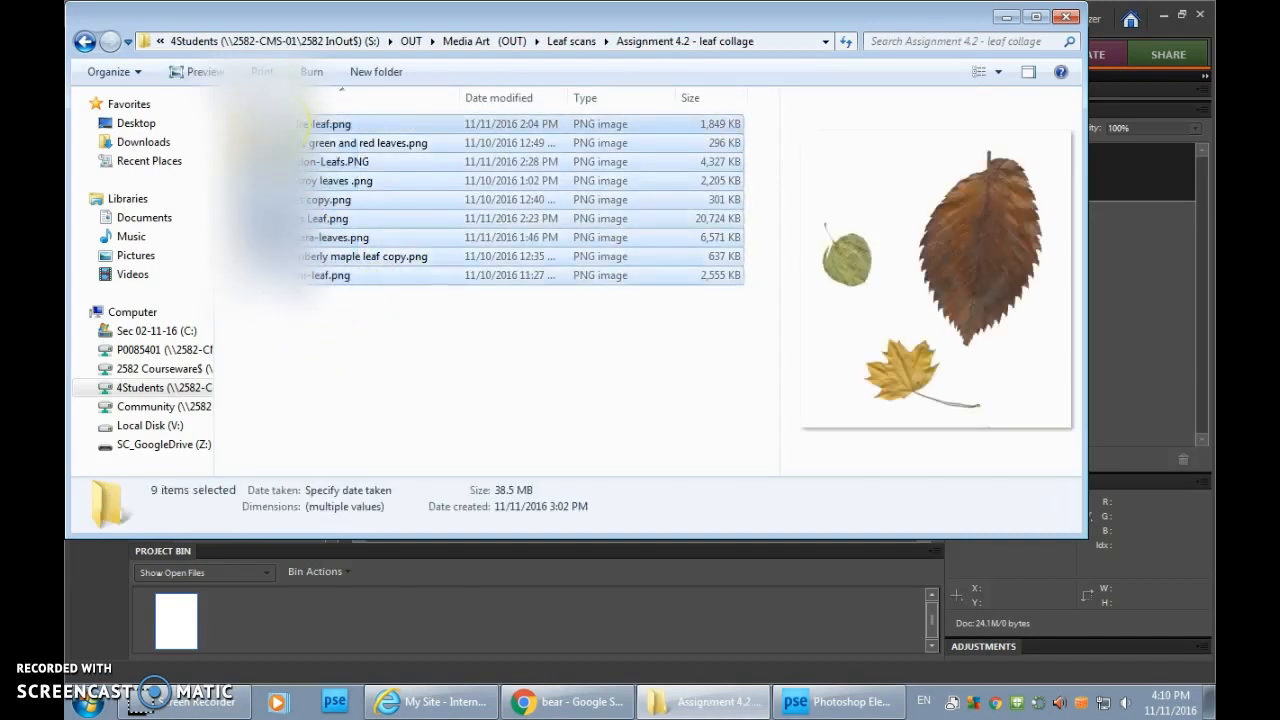
{"action": "left_click", "coordinate": [315, 124]}
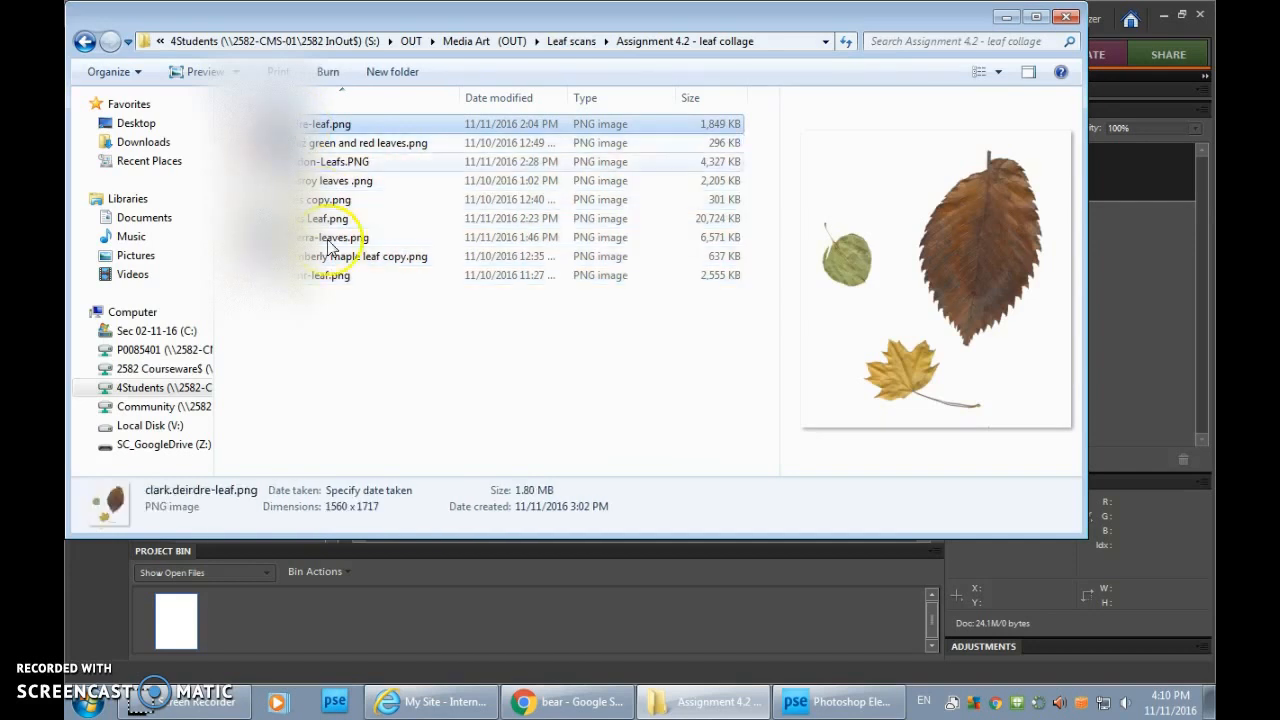
{"action": "left_click", "coordinate": [330, 315]}
{"action": "left_click", "coordinate": [285, 124]}
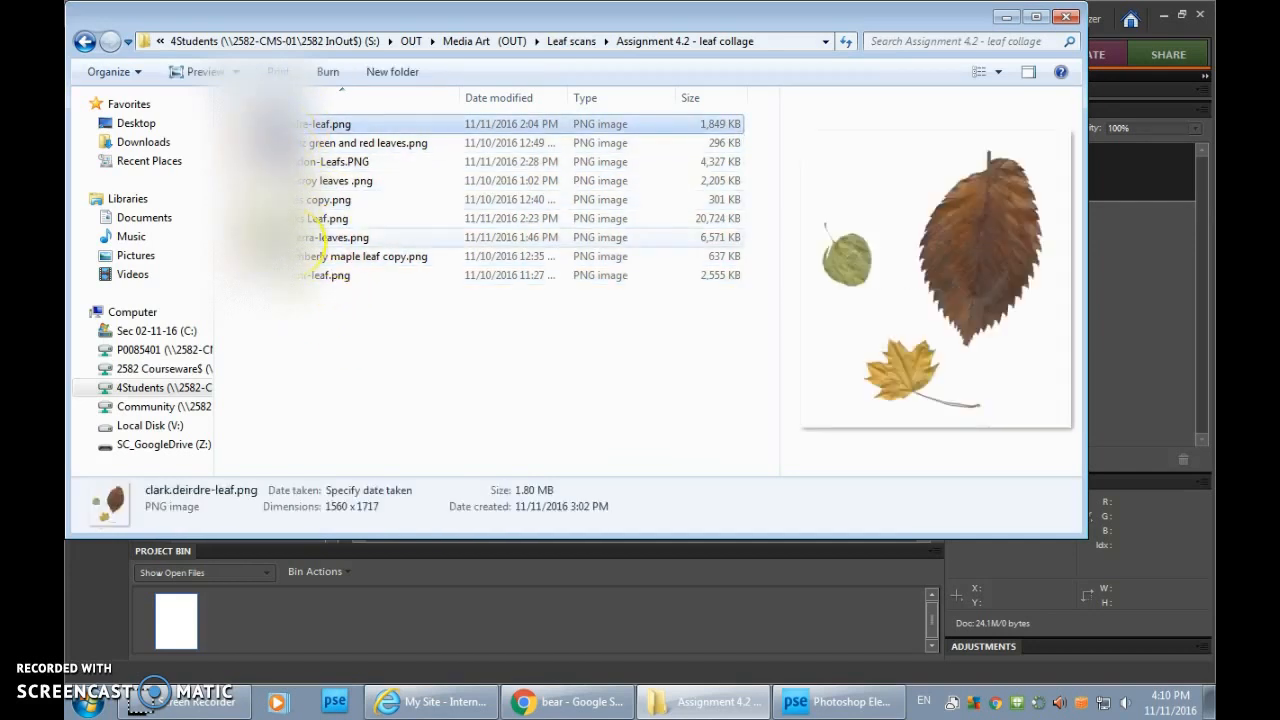
{"action": "left_click_drag", "start_coordinate": [300, 288], "coordinate": [294, 613]}
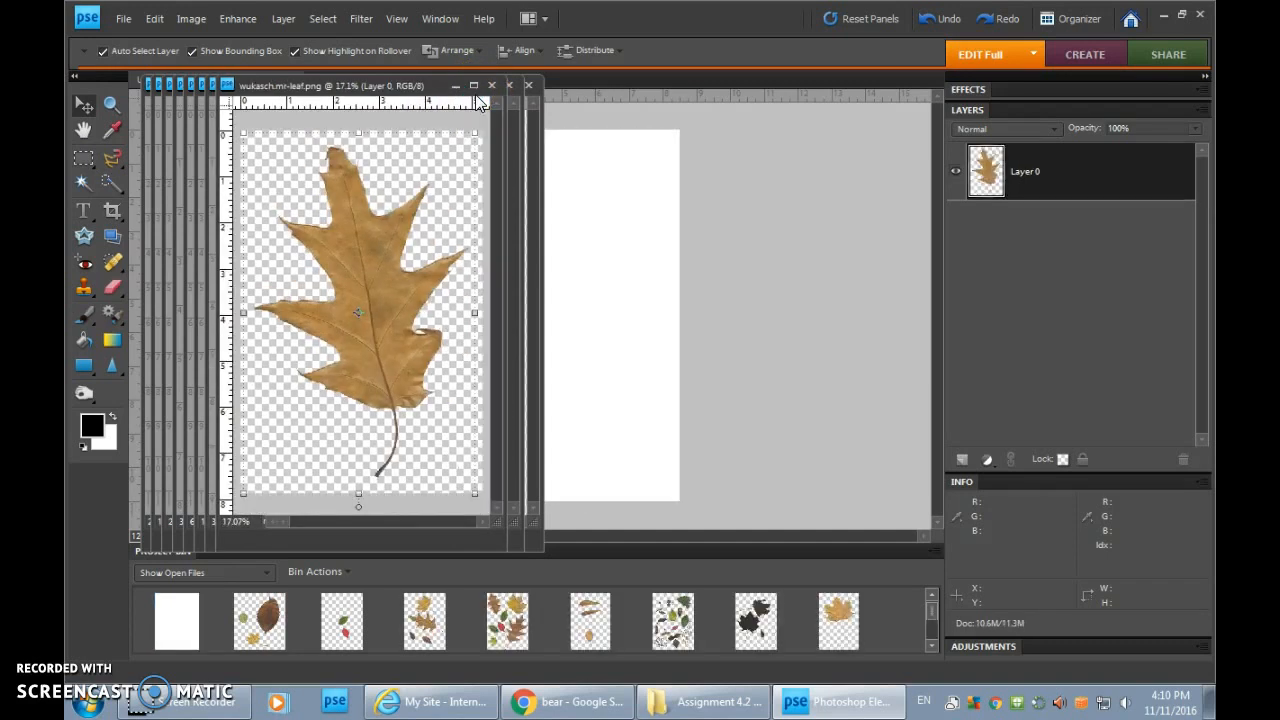
Minimize the single oak leaf image, then copy the single maple leaf into the blank document and close its source without saving.
{"action": "left_click", "coordinate": [454, 86]}
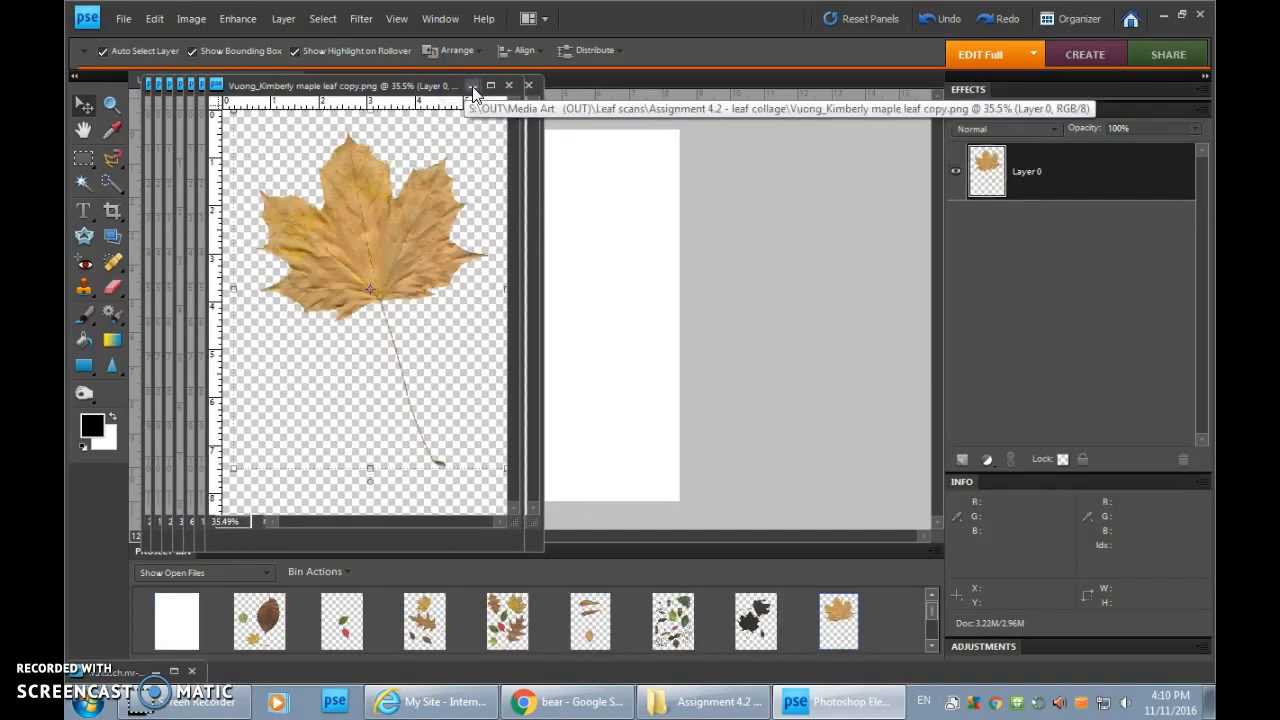
{"action": "left_click_drag", "start_coordinate": [409, 86], "coordinate": [808, 148]}
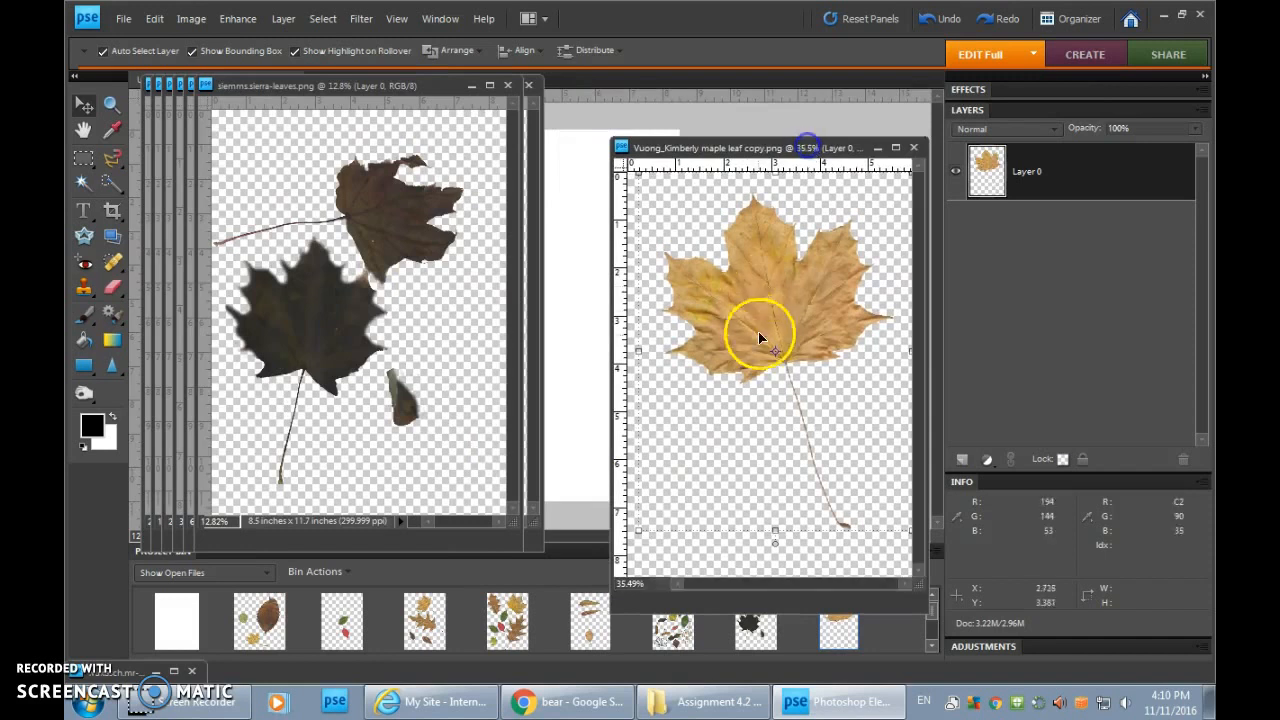
{"action": "left_click_drag", "start_coordinate": [777, 291], "coordinate": [723, 277]}
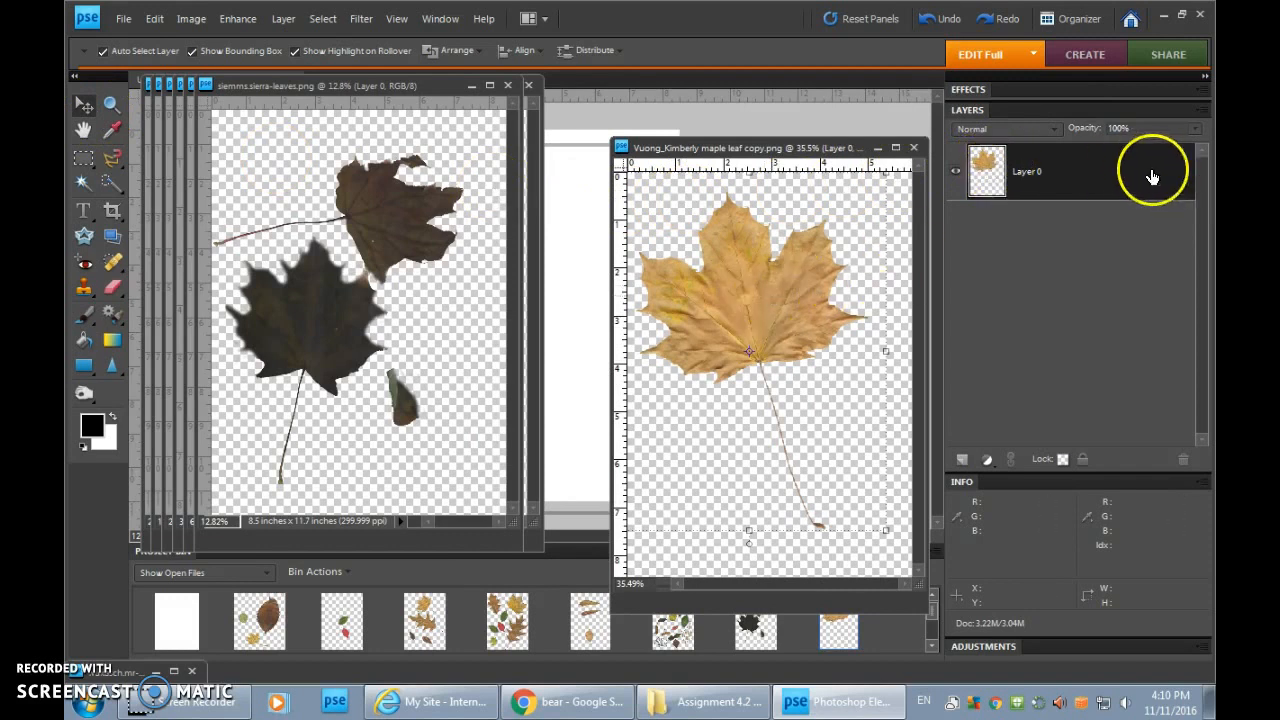
{"action": "left_click_drag", "start_coordinate": [742, 303], "coordinate": [574, 287]}
{"action": "left_click", "coordinate": [913, 147]}
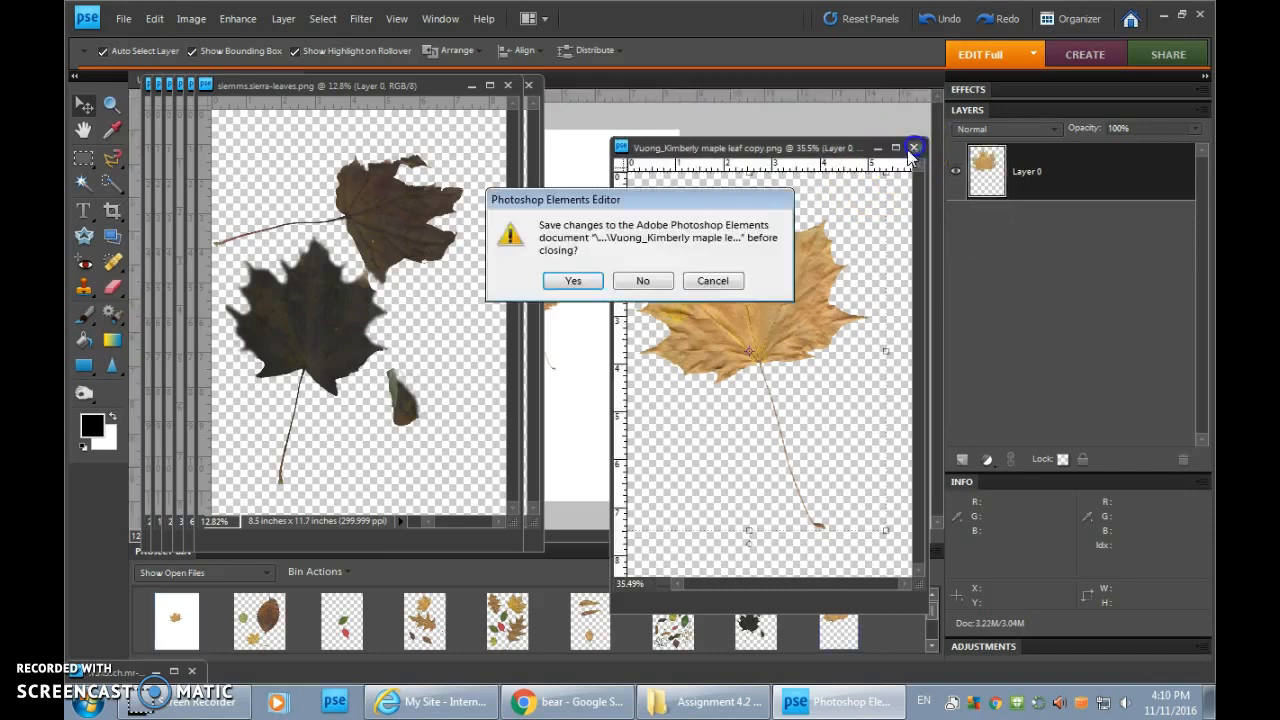
{"action": "left_click", "coordinate": [641, 281]}
Copy the dark maple leaves into the collage document, close their source image, and shift the copied layer toward the page's right edge.
{"action": "left_click_drag", "start_coordinate": [410, 88], "coordinate": [877, 131]}
{"action": "left_click_drag", "start_coordinate": [851, 260], "coordinate": [627, 297]}
{"action": "left_click", "coordinate": [976, 129]}
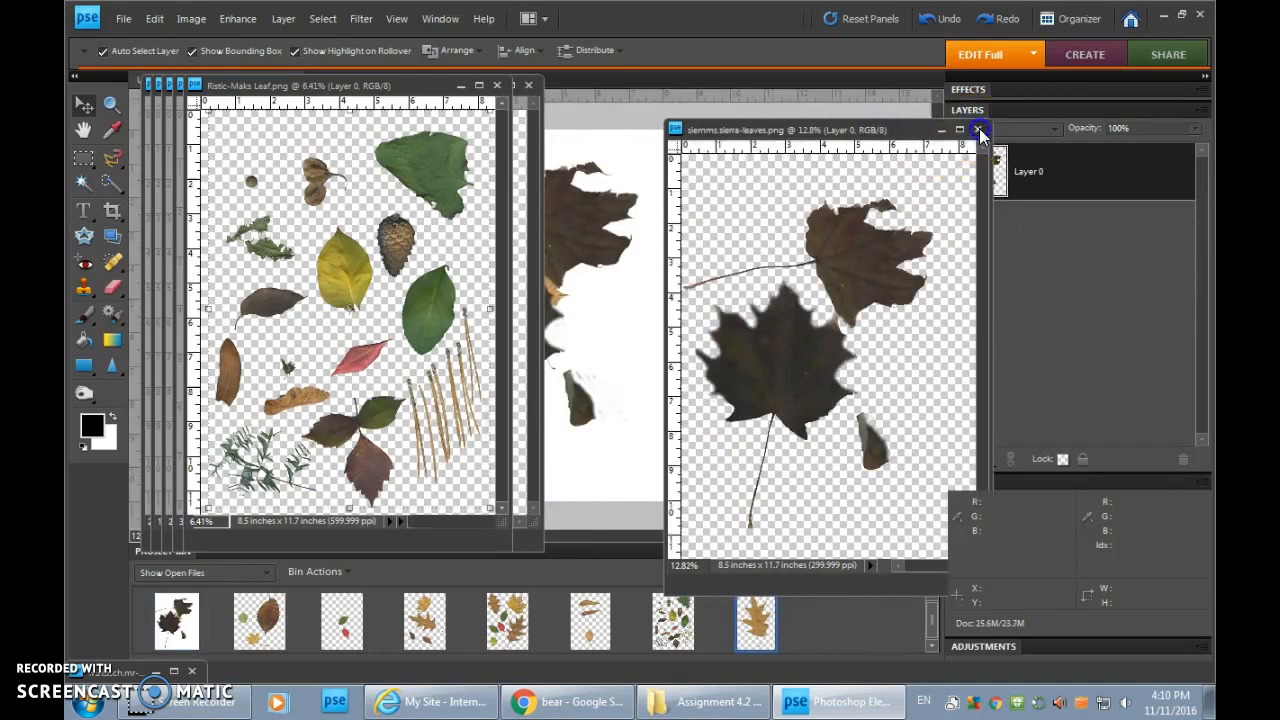
{"action": "left_click", "coordinate": [585, 222]}
{"action": "left_click_drag", "start_coordinate": [583, 224], "coordinate": [637, 225]}
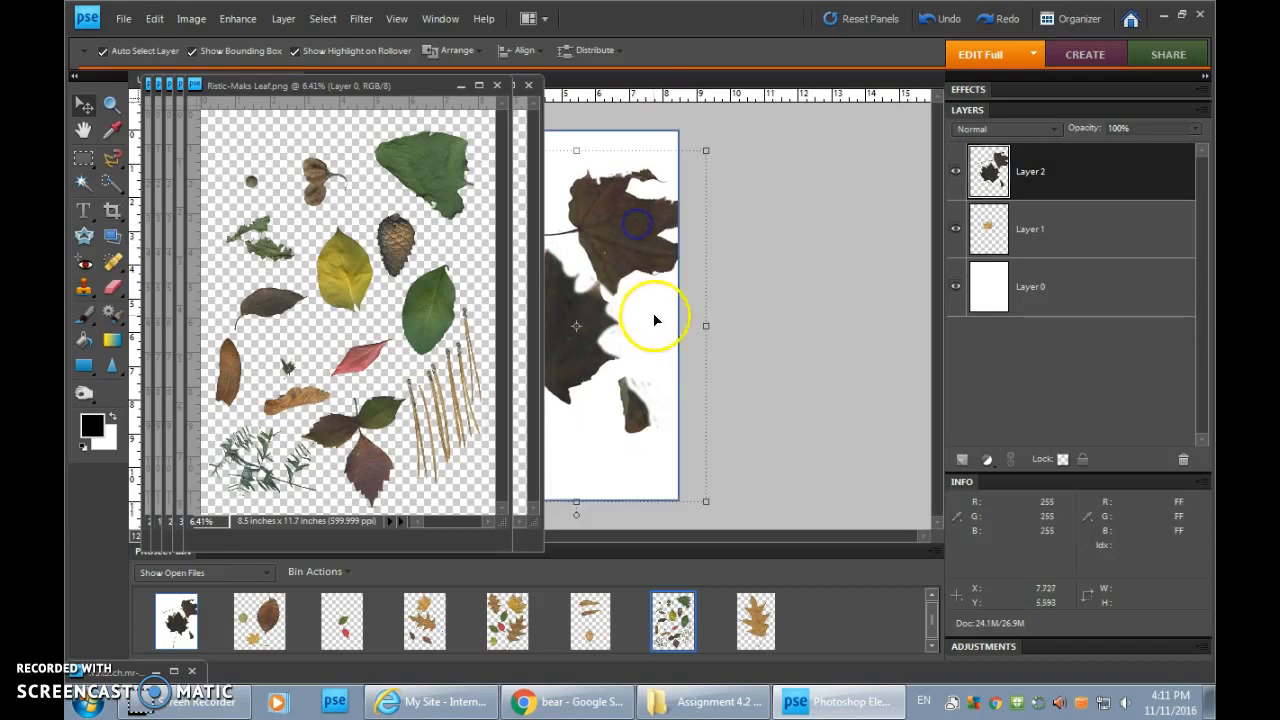
{"action": "left_click_drag", "start_coordinate": [610, 366], "coordinate": [689, 434]}
{"action": "left_click_drag", "start_coordinate": [581, 284], "coordinate": [783, 394]}
{"action": "left_click_drag", "start_coordinate": [677, 323], "coordinate": [685, 296]}
{"action": "left_click_drag", "start_coordinate": [714, 340], "coordinate": [809, 474]}
{"action": "left_click_drag", "start_coordinate": [691, 403], "coordinate": [720, 361]}
{"action": "key", "text": "ctrl+0"}
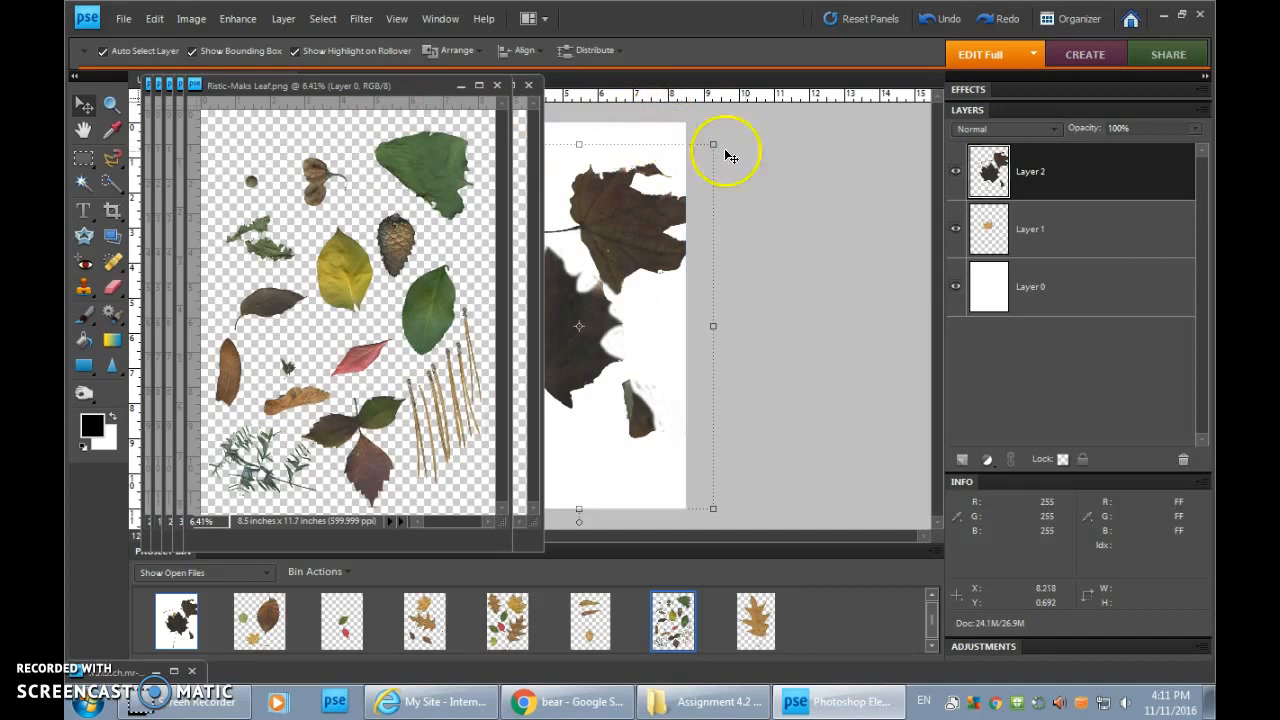
Hide Layer 2 and Layer 1, then copy the mixed leaves and pinecone scan into the collage and close its source image.
{"action": "left_click", "coordinate": [955, 171]}
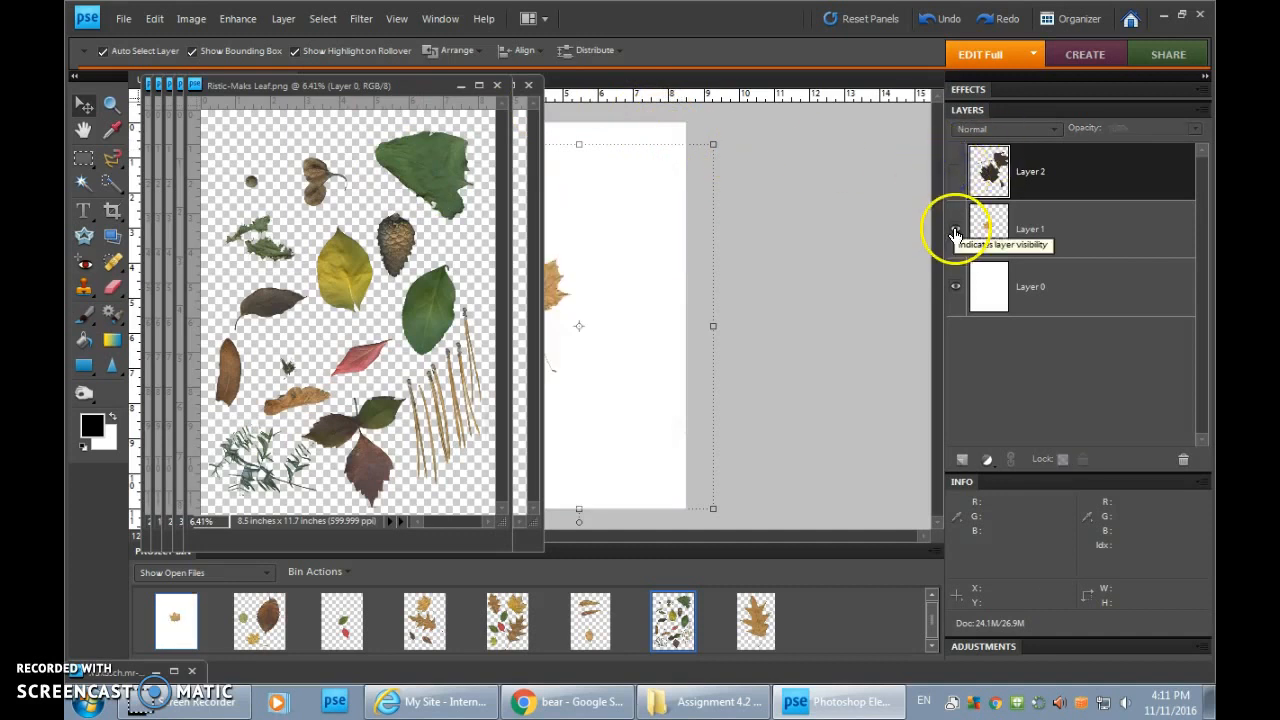
{"action": "left_click", "coordinate": [955, 231]}
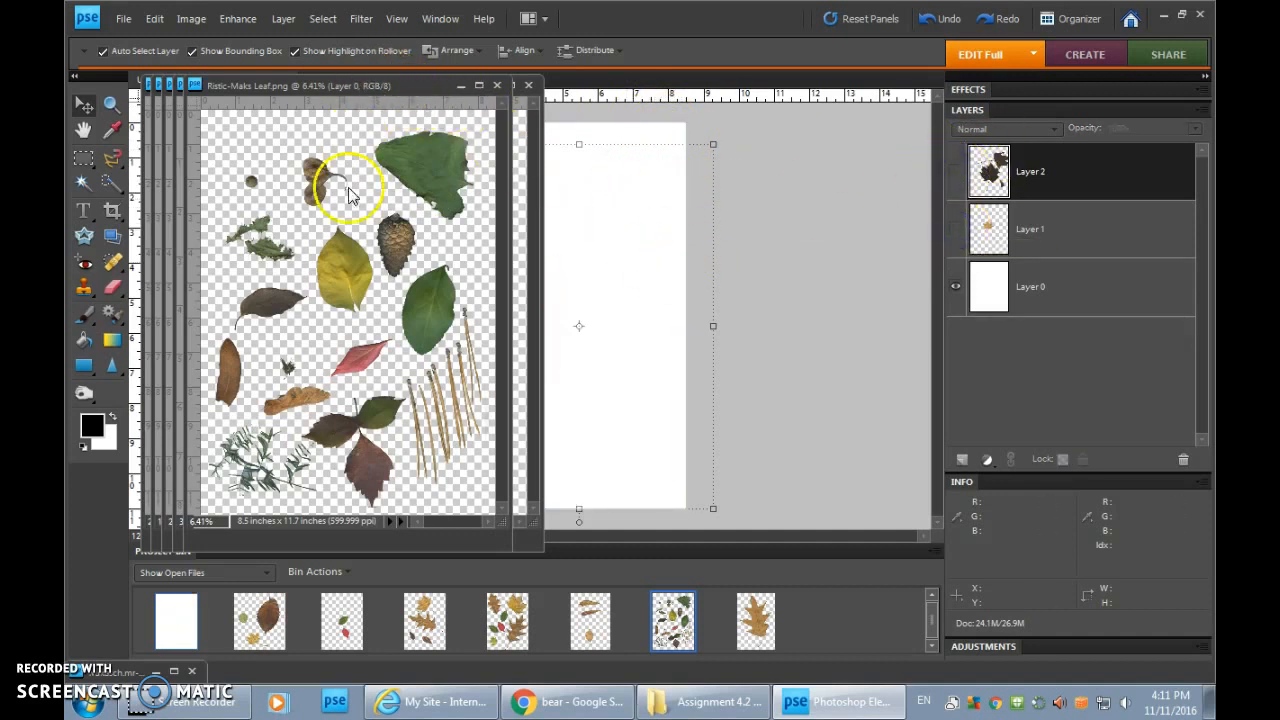
{"action": "left_click", "coordinate": [408, 210]}
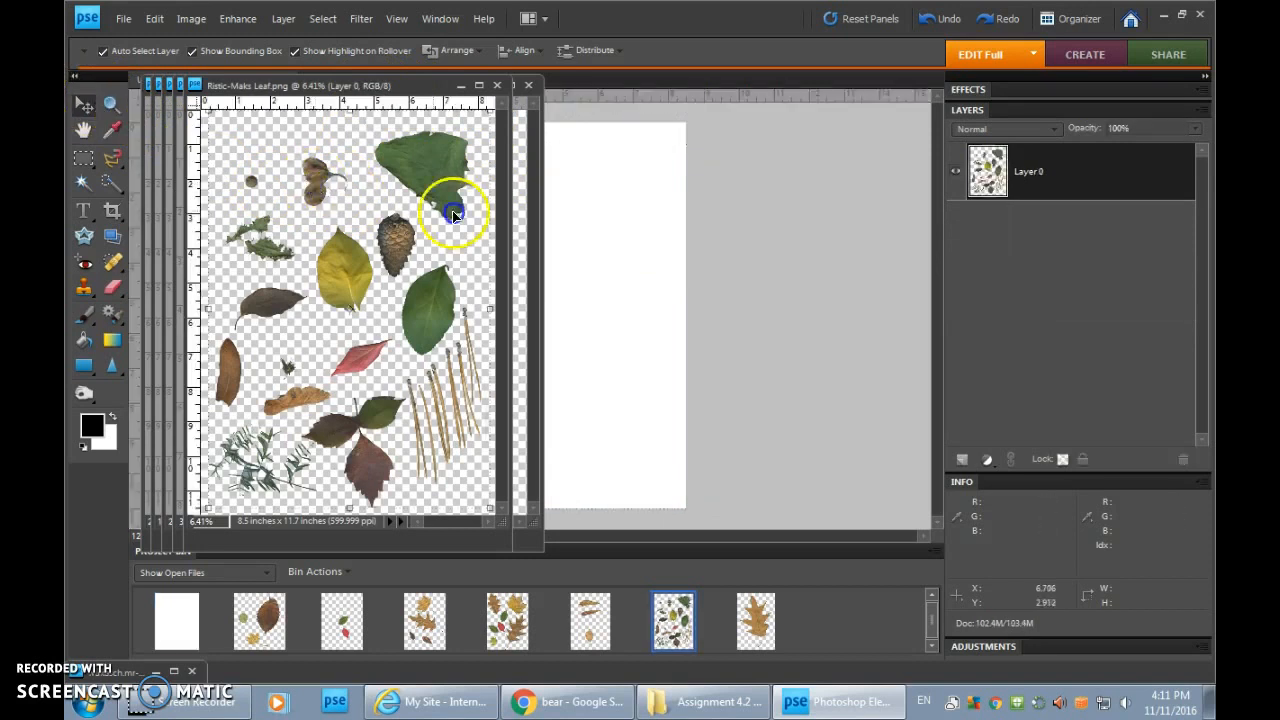
{"action": "left_click_drag", "start_coordinate": [306, 180], "coordinate": [580, 214]}
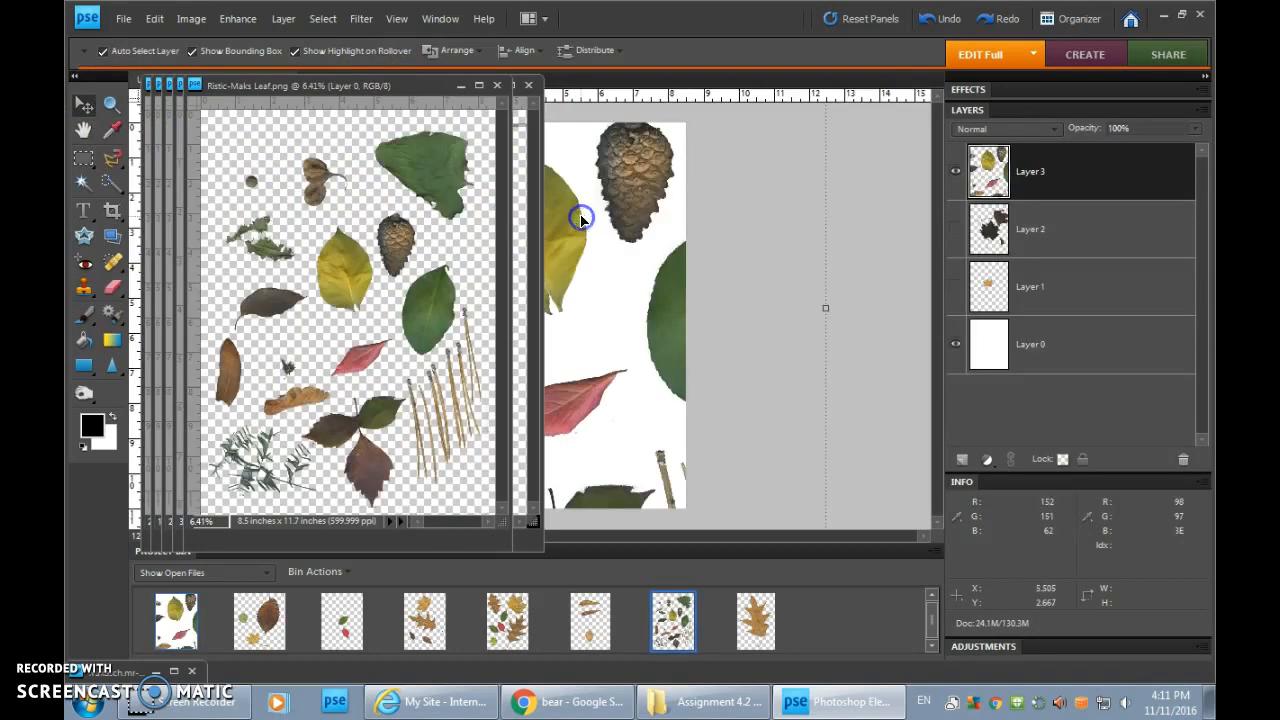
{"action": "left_click", "coordinate": [497, 85]}
Copy the small brown leaf scan and the scan of mixed oak, maple, green and red leaves into the collage, closing each source image.
{"action": "left_click_drag", "start_coordinate": [290, 183], "coordinate": [555, 200]}
{"action": "left_click", "coordinate": [478, 85]}
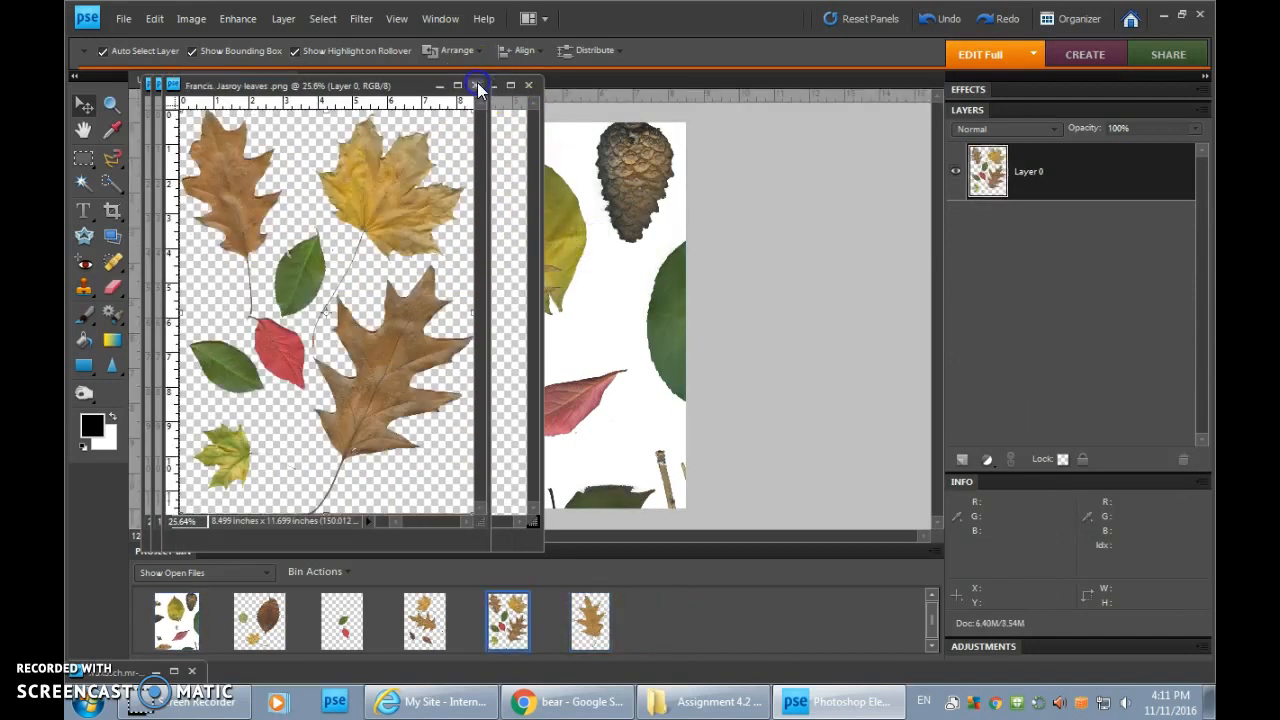
{"action": "left_click_drag", "start_coordinate": [356, 207], "coordinate": [640, 245]}
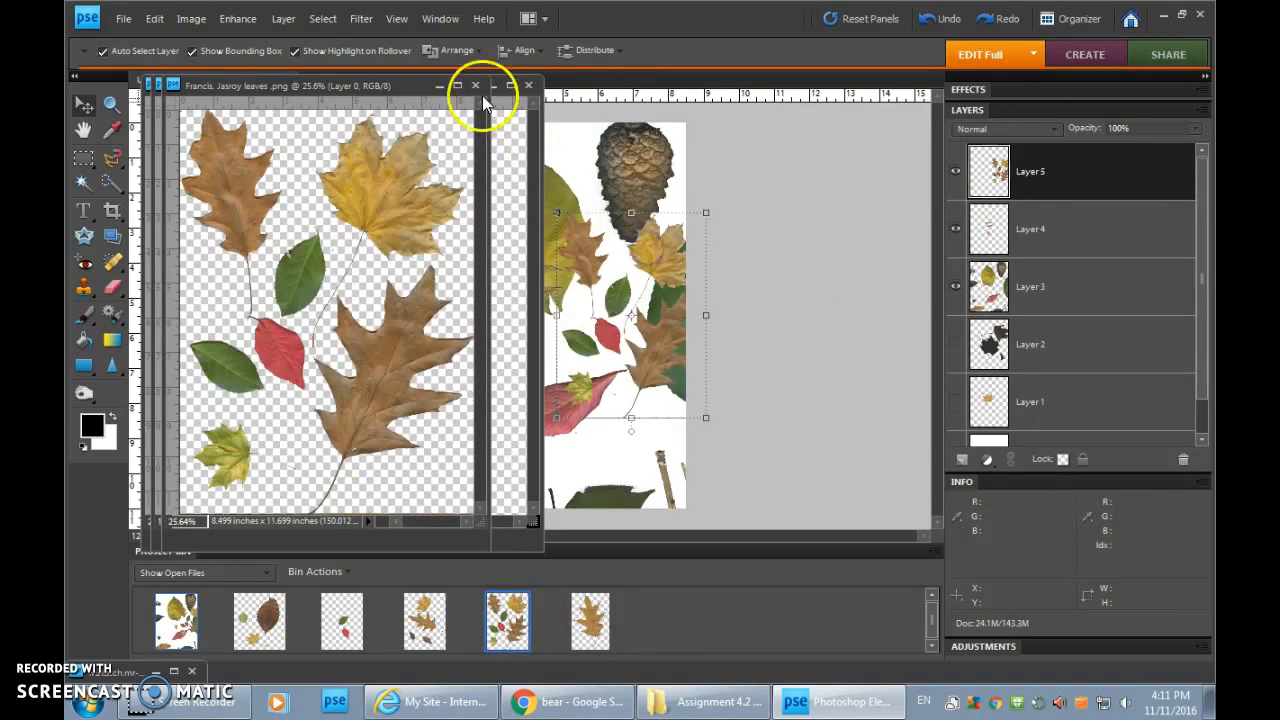
{"action": "left_click", "coordinate": [474, 87]}
Copy the maple-and-oak scan, the green and red leaves, and the serrated brown leaf scan into the collage, closing each source image.
{"action": "left_click_drag", "start_coordinate": [323, 171], "coordinate": [605, 280]}
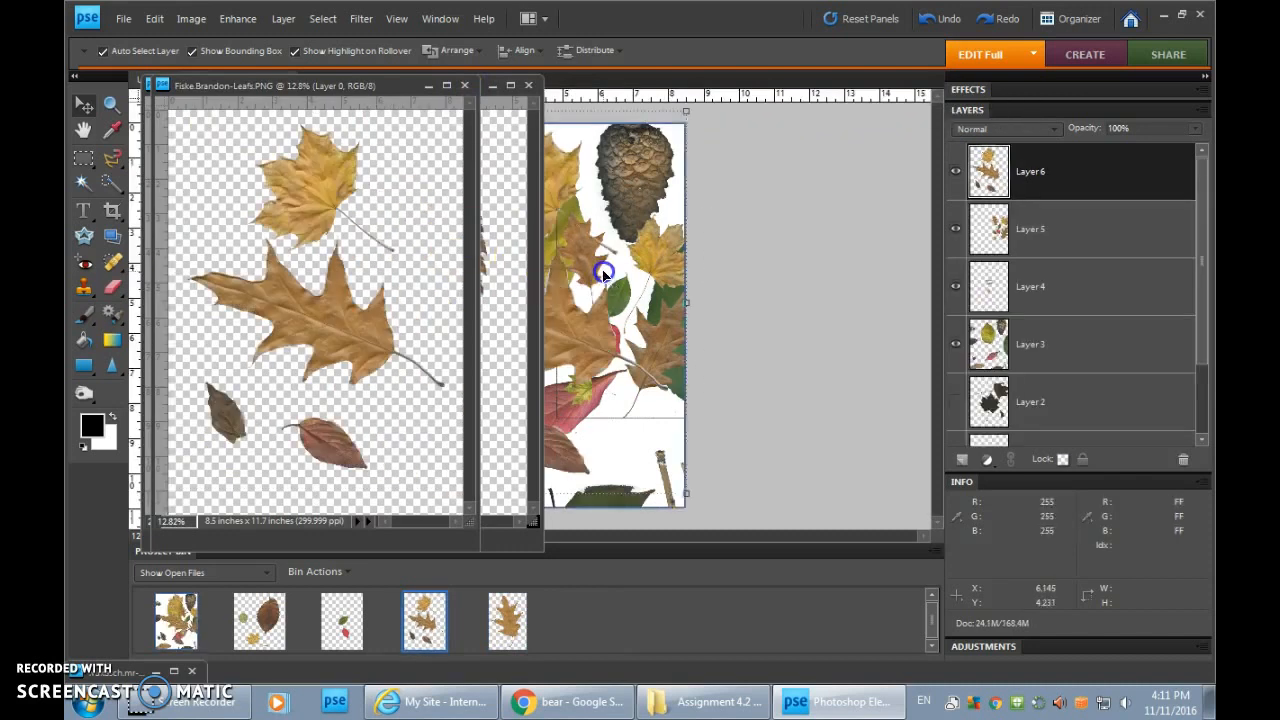
{"action": "left_click", "coordinate": [464, 85]}
{"action": "left_click_drag", "start_coordinate": [322, 309], "coordinate": [600, 290]}
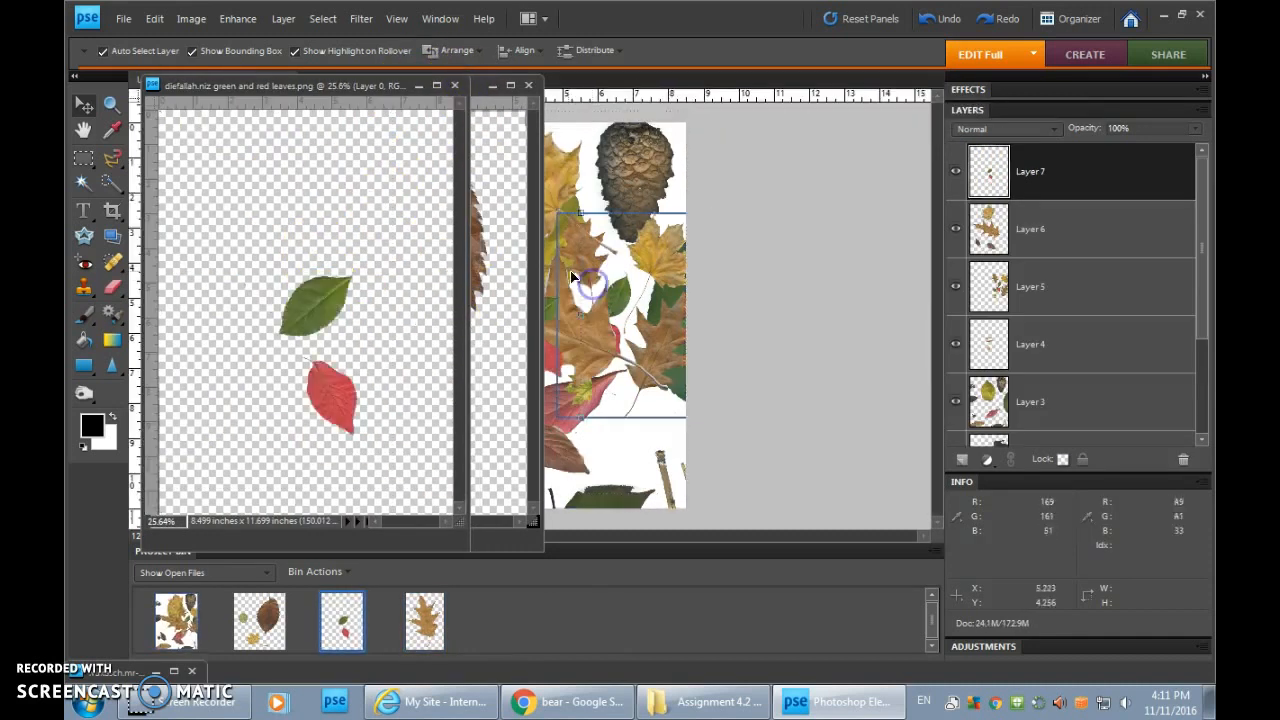
{"action": "left_click", "coordinate": [452, 86]}
{"action": "left_click_drag", "start_coordinate": [394, 234], "coordinate": [605, 248]}
{"action": "left_click", "coordinate": [528, 85]}
Rearrange the copied leaves on the page, moving the serrated brown leaf up and left and shifting the oak and maple leaves of Layer 6.
{"action": "left_click_drag", "start_coordinate": [590, 297], "coordinate": [507, 247]}
{"action": "left_click_drag", "start_coordinate": [590, 330], "coordinate": [602, 295]}
{"action": "left_click_drag", "start_coordinate": [527, 232], "coordinate": [601, 293]}
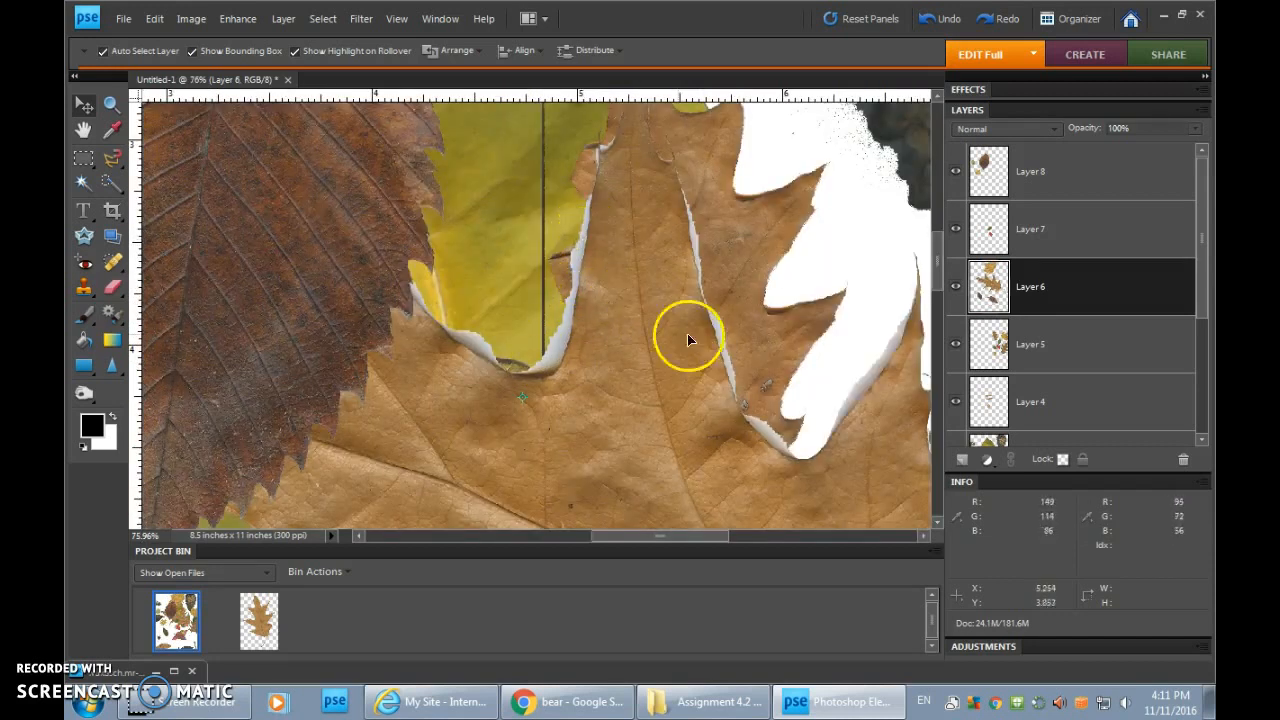
{"action": "left_click_drag", "start_coordinate": [870, 366], "coordinate": [843, 385]}
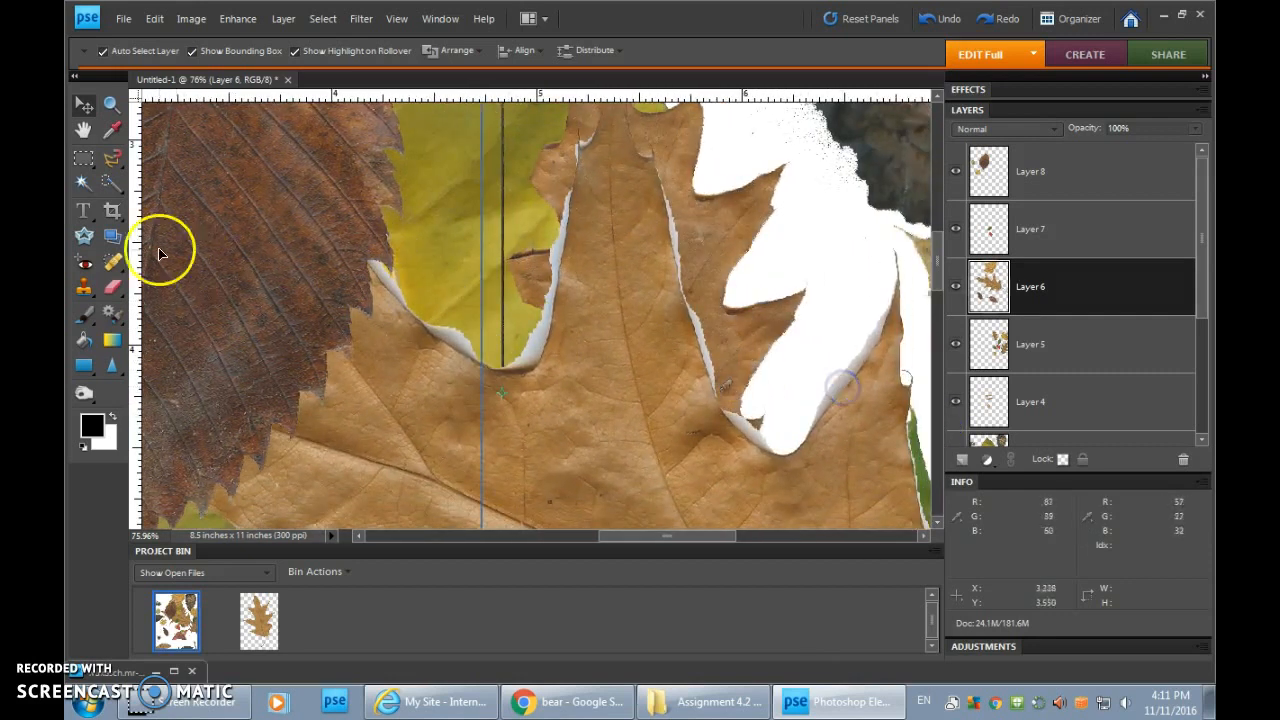
Select the gray fringe along the Layer 6 oak leaf beside the yellow leaf with the Magic Wand at tolerance 55.
{"action": "left_click", "coordinate": [84, 183]}
{"action": "left_click", "coordinate": [553, 258]}
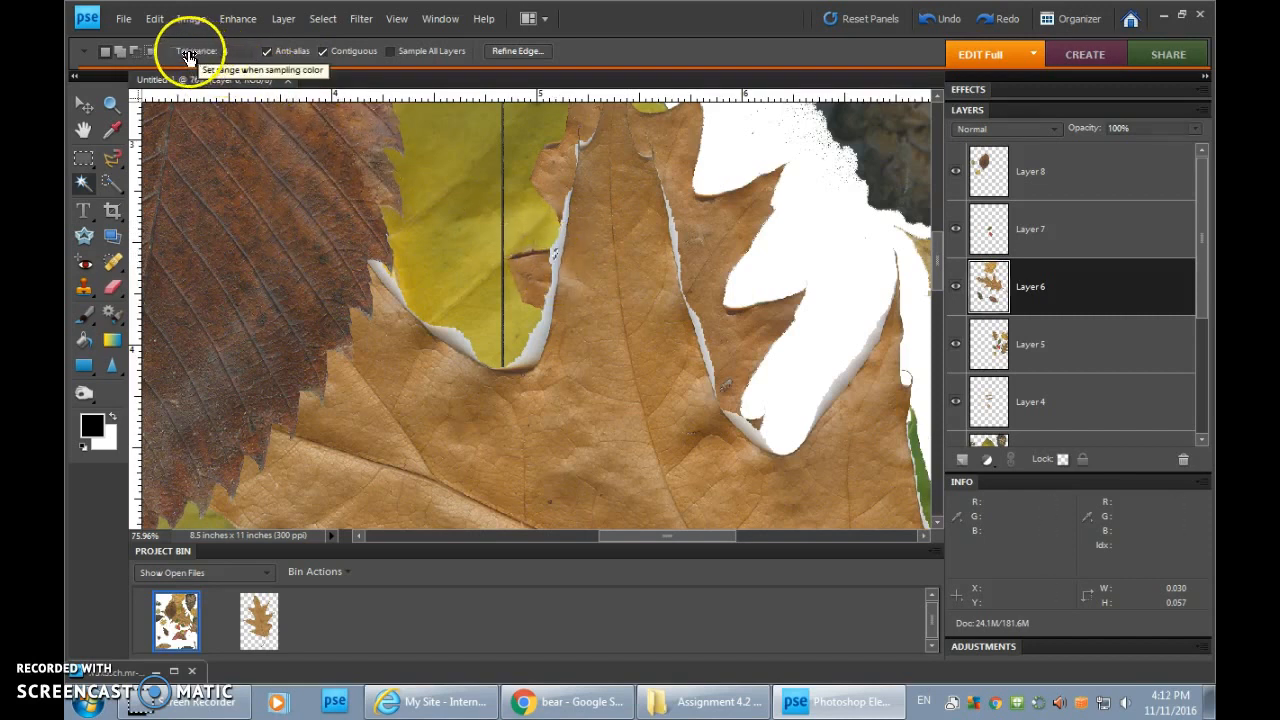
{"action": "left_click_drag", "start_coordinate": [185, 51], "coordinate": [190, 51]}
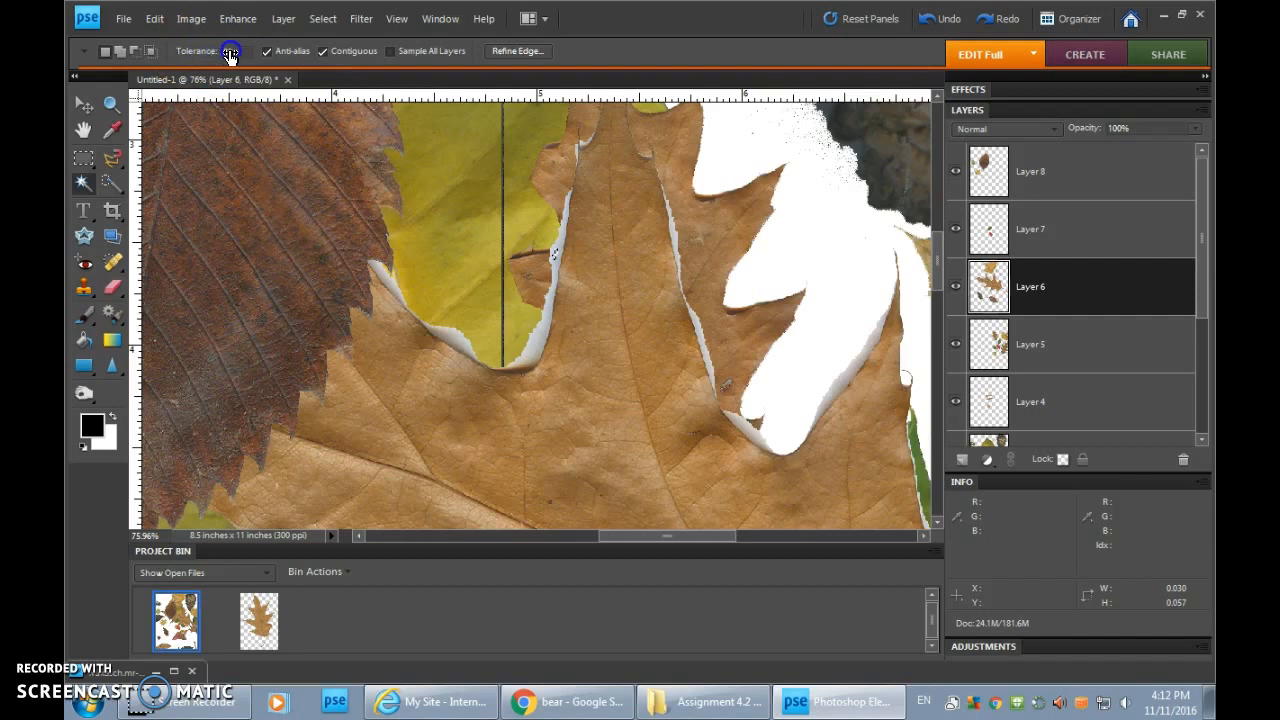
{"action": "left_click", "coordinate": [552, 253]}
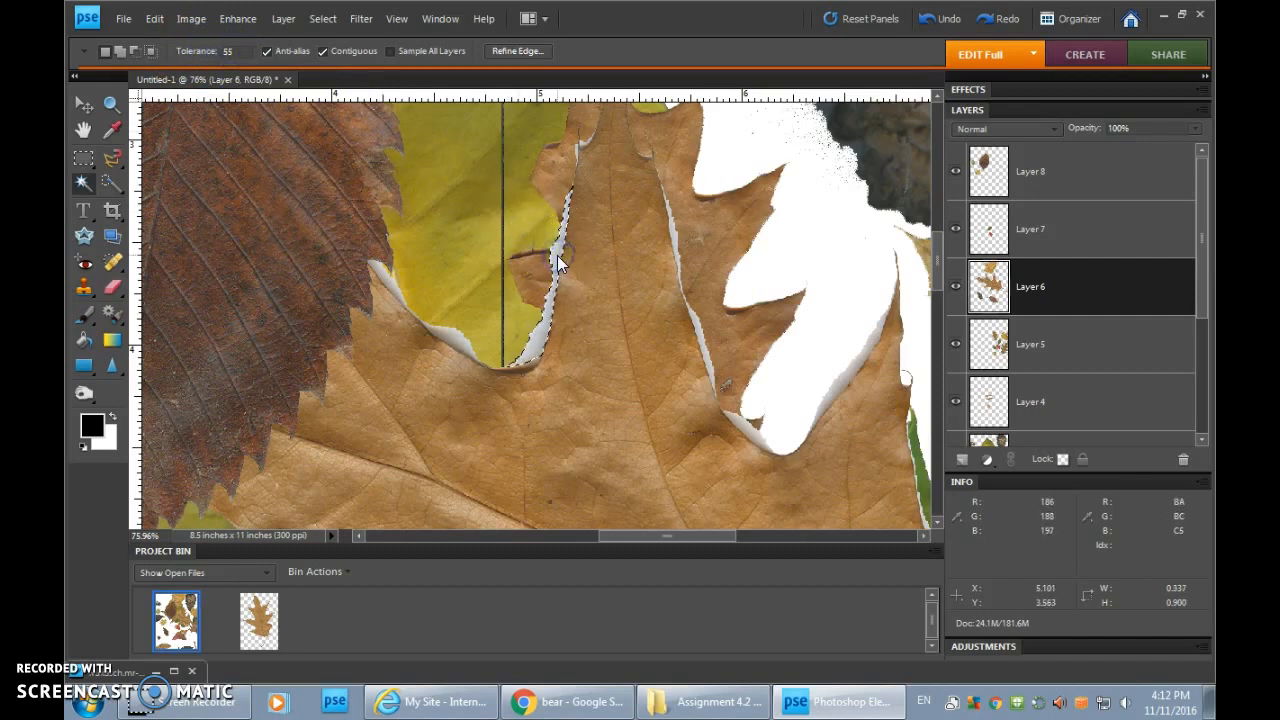
Delete the gray fringes around the oak leaf's lobes using Magic Wand tolerance 24, and erase the leftover white specks with a 12 px Eraser.
{"action": "left_click", "coordinate": [560, 249]}
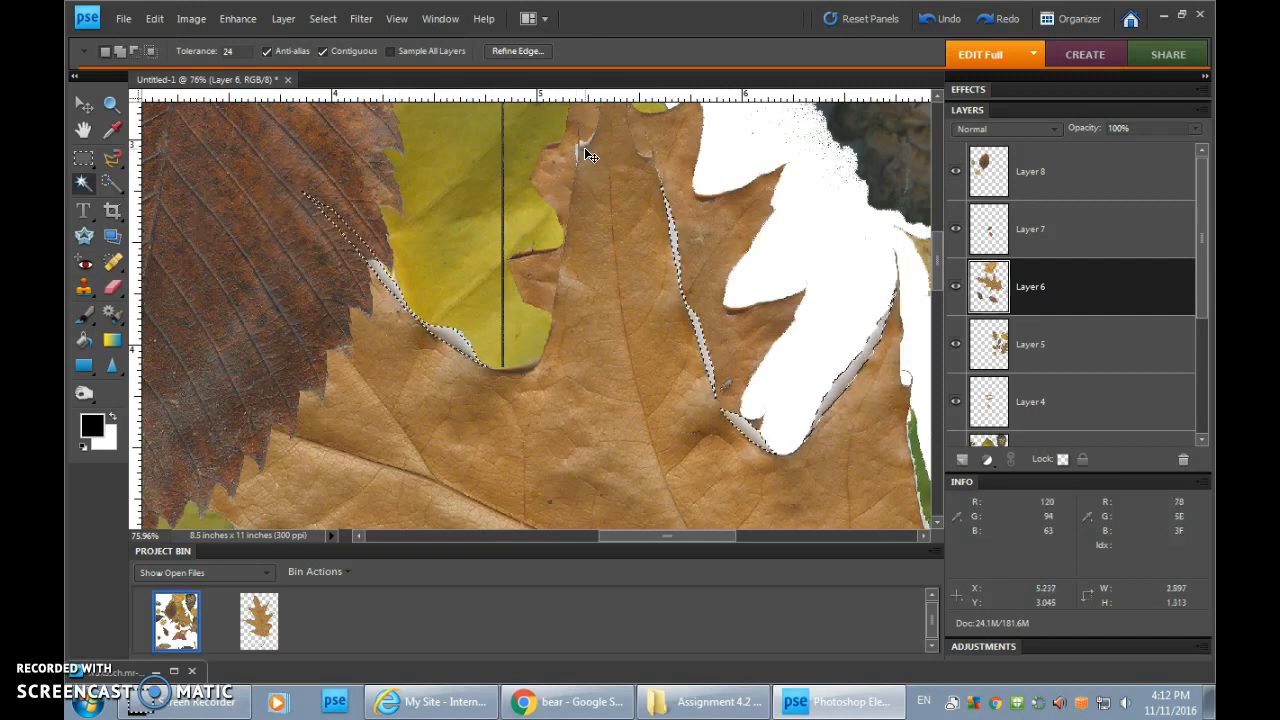
{"action": "left_click", "coordinate": [635, 158]}
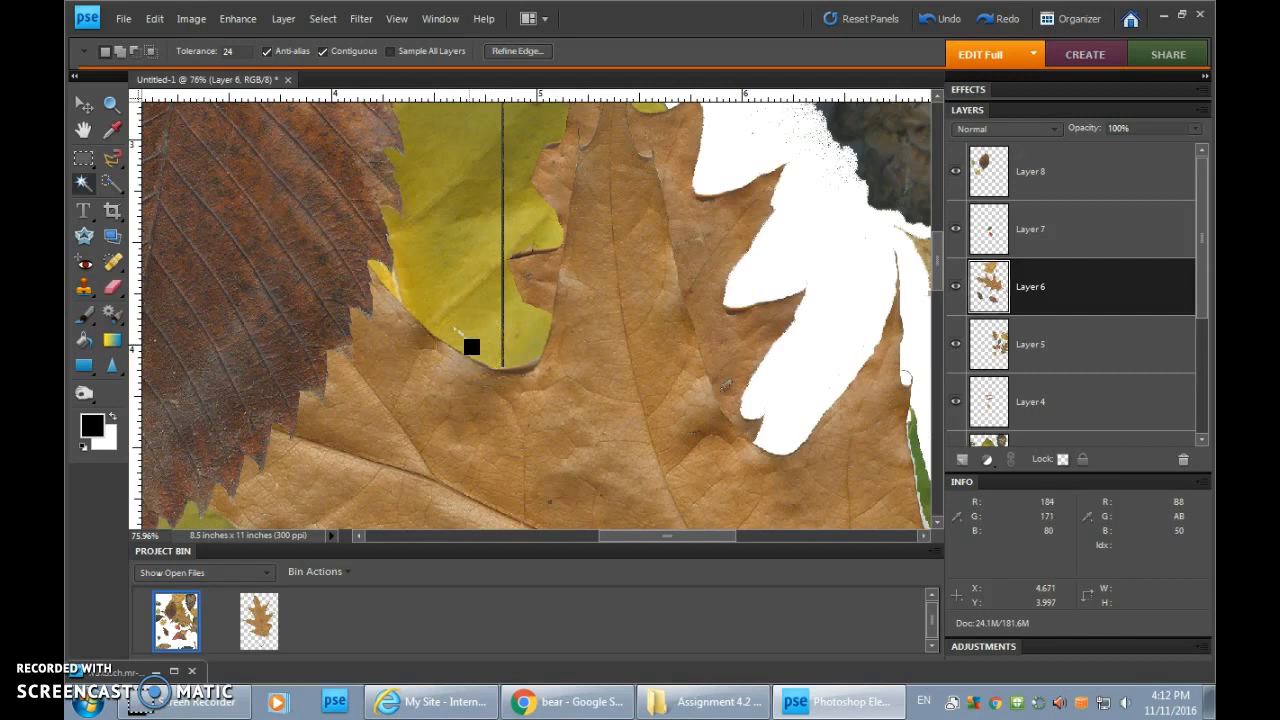
{"action": "left_click", "coordinate": [111, 287]}
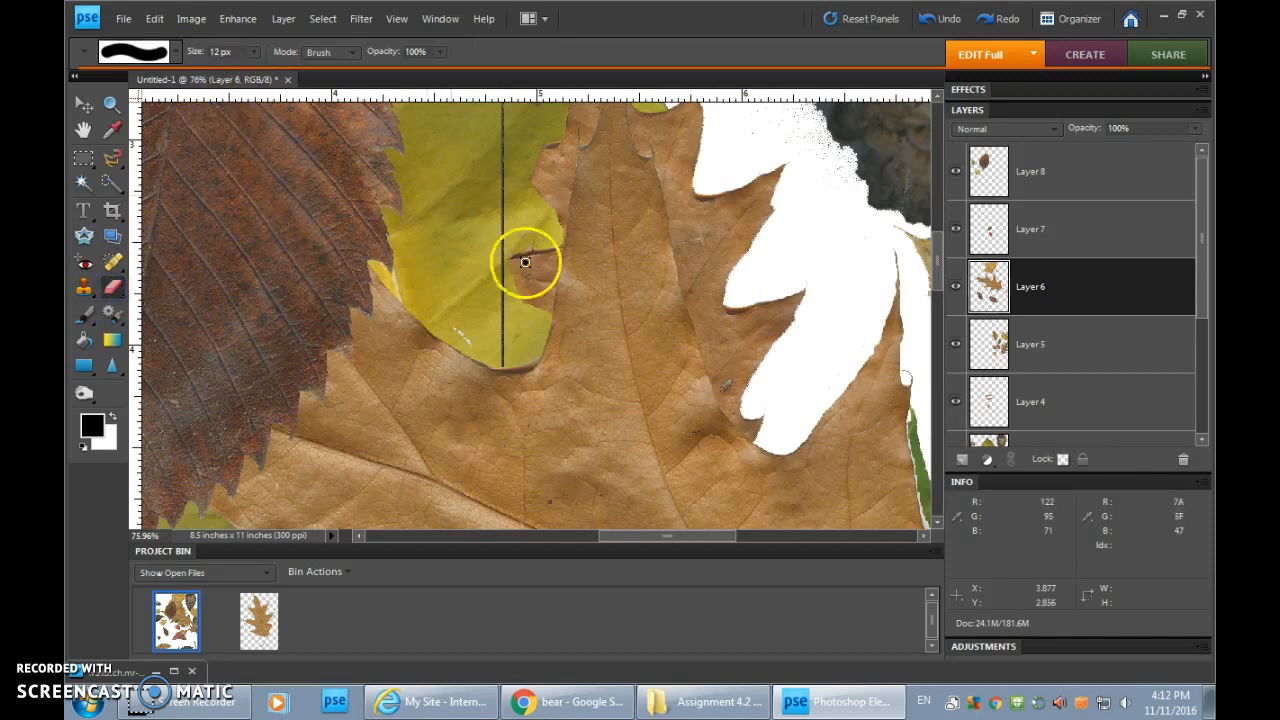
{"action": "left_click_drag", "start_coordinate": [463, 346], "coordinate": [470, 343]}
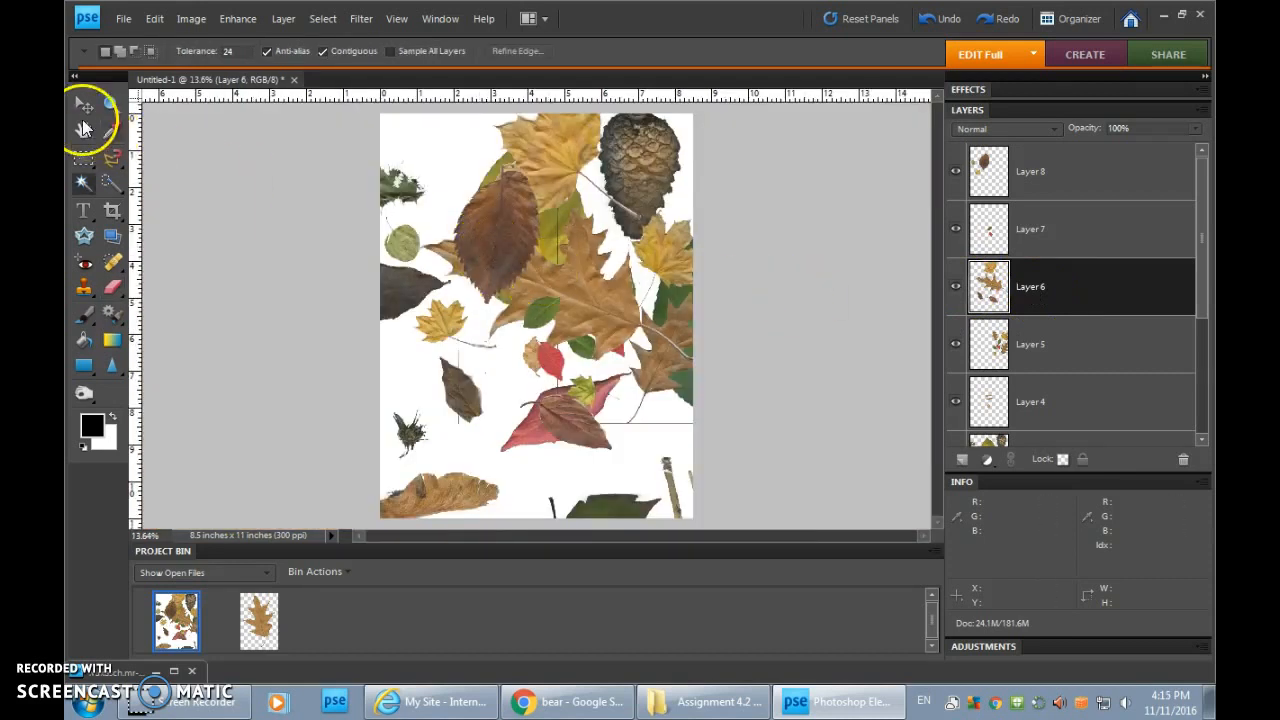
Move Layer 8 with the serrated brown leaf down the page so it sits below the yellow leaf.
{"action": "left_click", "coordinate": [83, 104]}
{"action": "left_click_drag", "start_coordinate": [523, 243], "coordinate": [528, 288]}
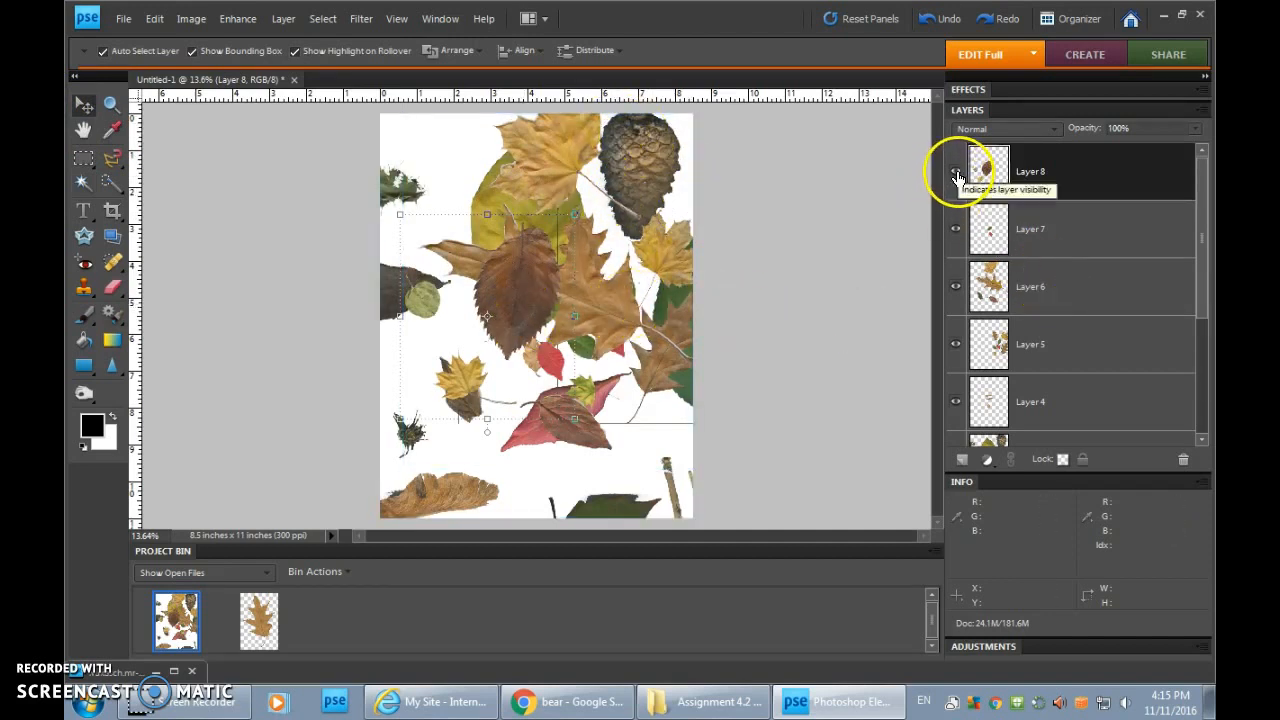
{"action": "left_click_drag", "start_coordinate": [1203, 201], "coordinate": [1191, 301]}
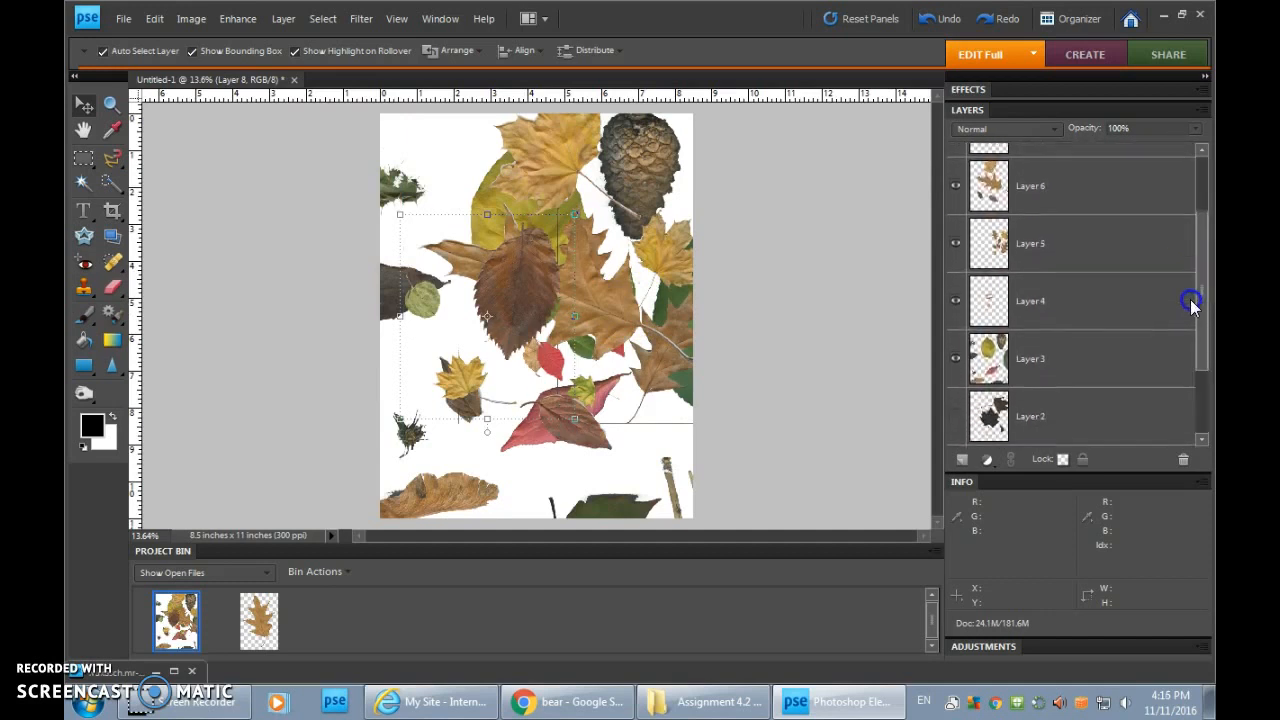
{"action": "left_click", "coordinate": [565, 701]}
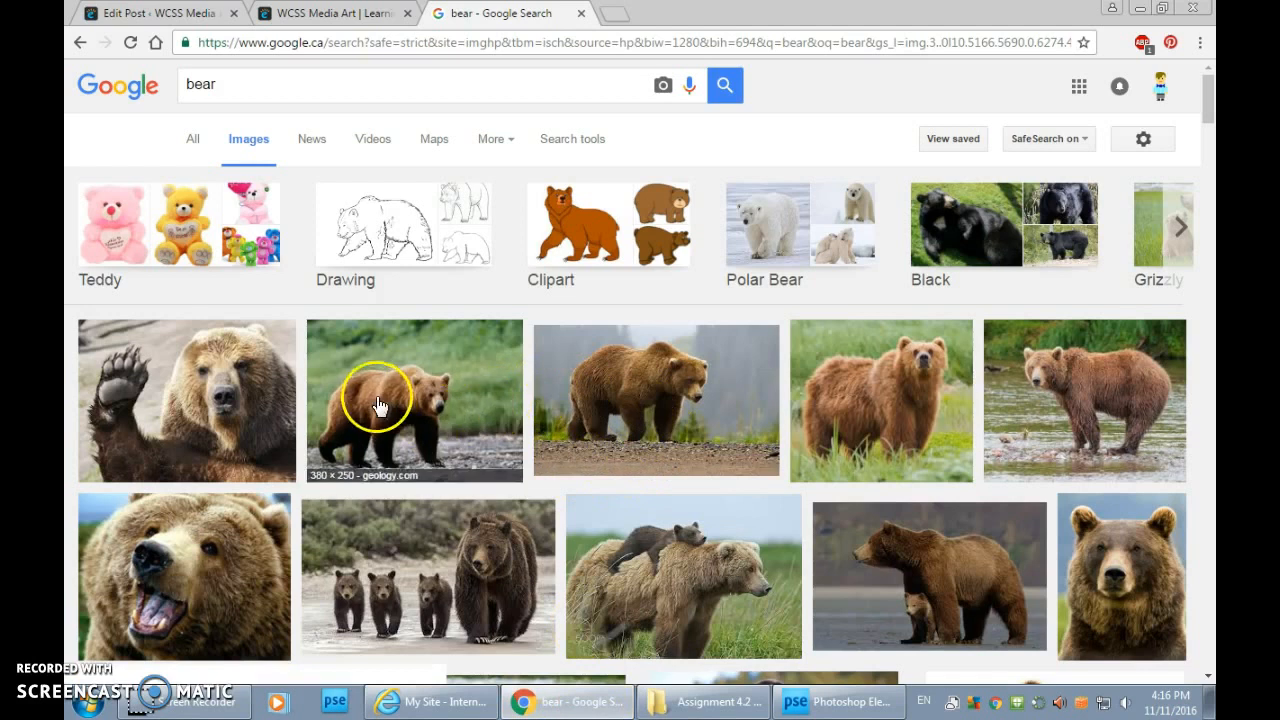
{"action": "left_click", "coordinate": [820, 704]}
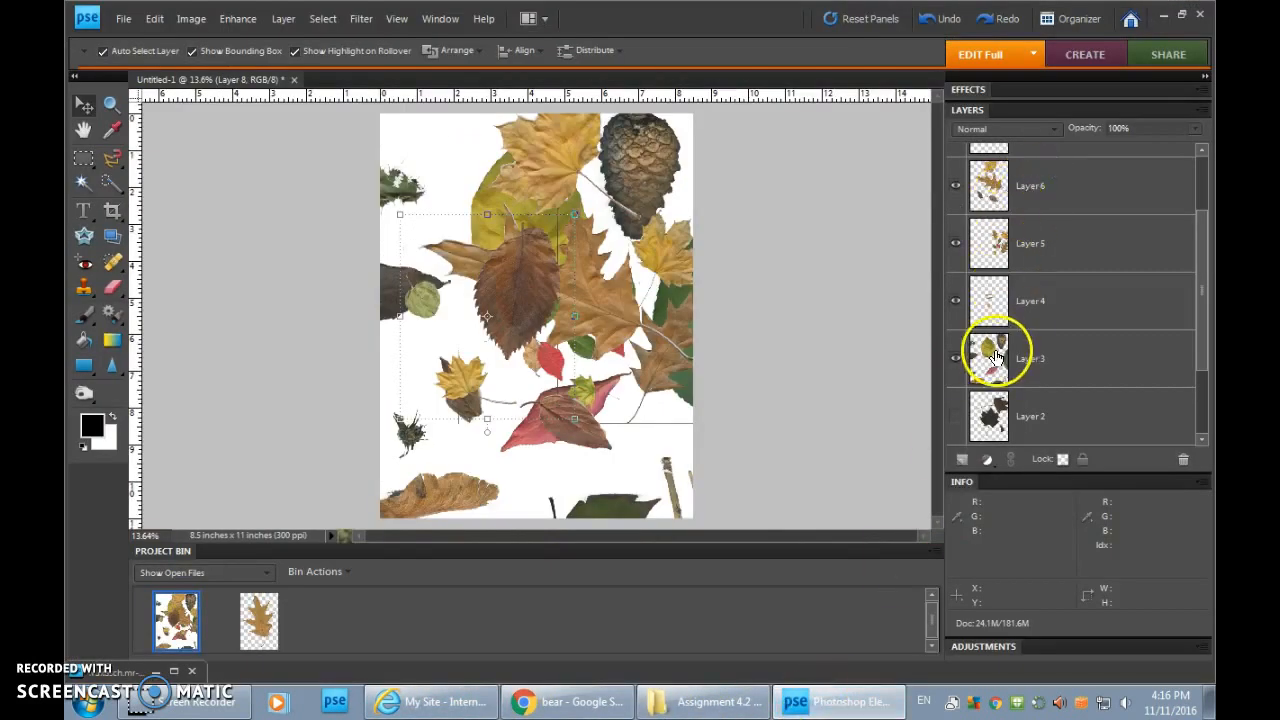
{"action": "left_click_drag", "start_coordinate": [514, 277], "coordinate": [533, 333]}
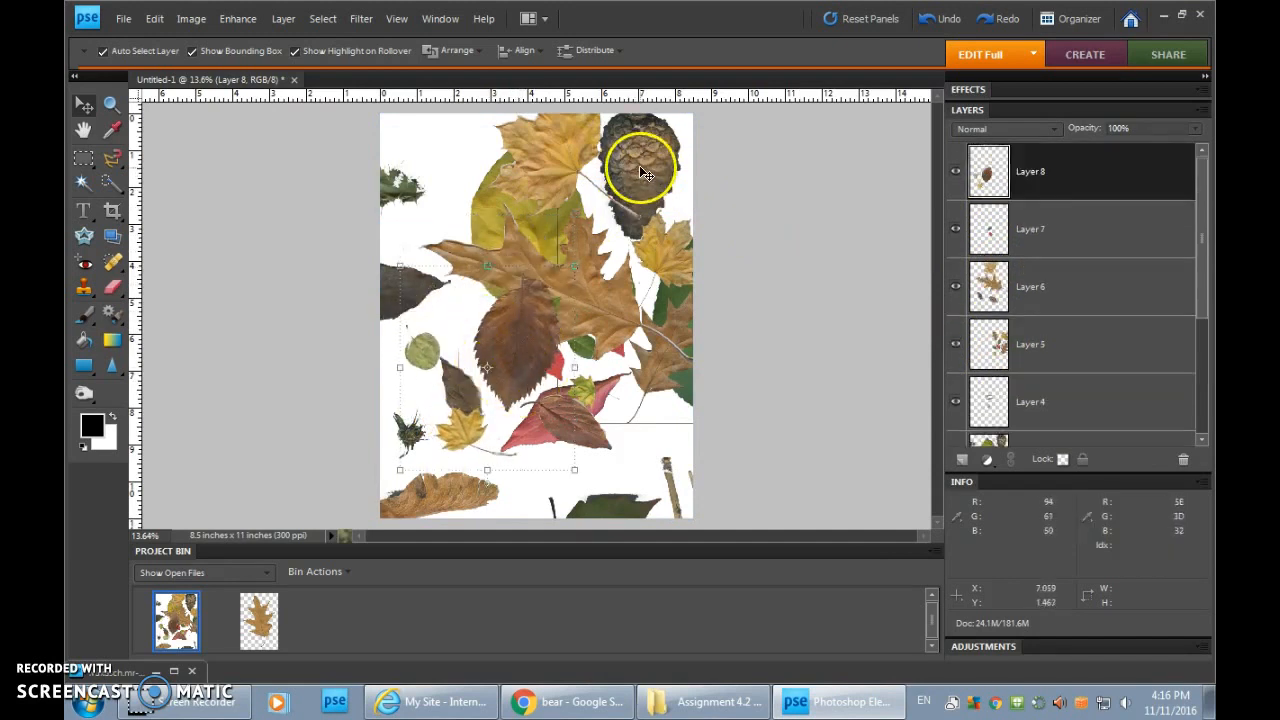
Hide Layers 4, 5, 6 and 7, and switch Layer 8's visibility off and back on.
{"action": "left_click", "coordinate": [955, 344]}
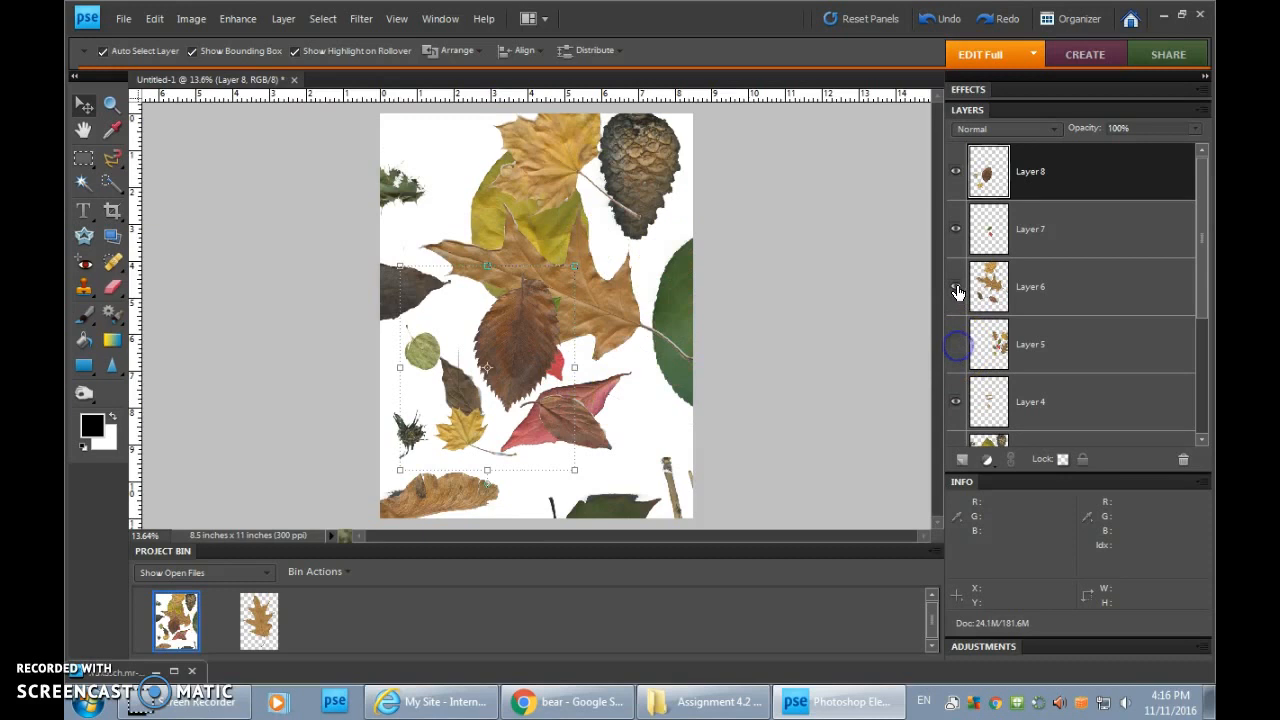
{"action": "left_click", "coordinate": [956, 287]}
{"action": "left_click", "coordinate": [956, 402]}
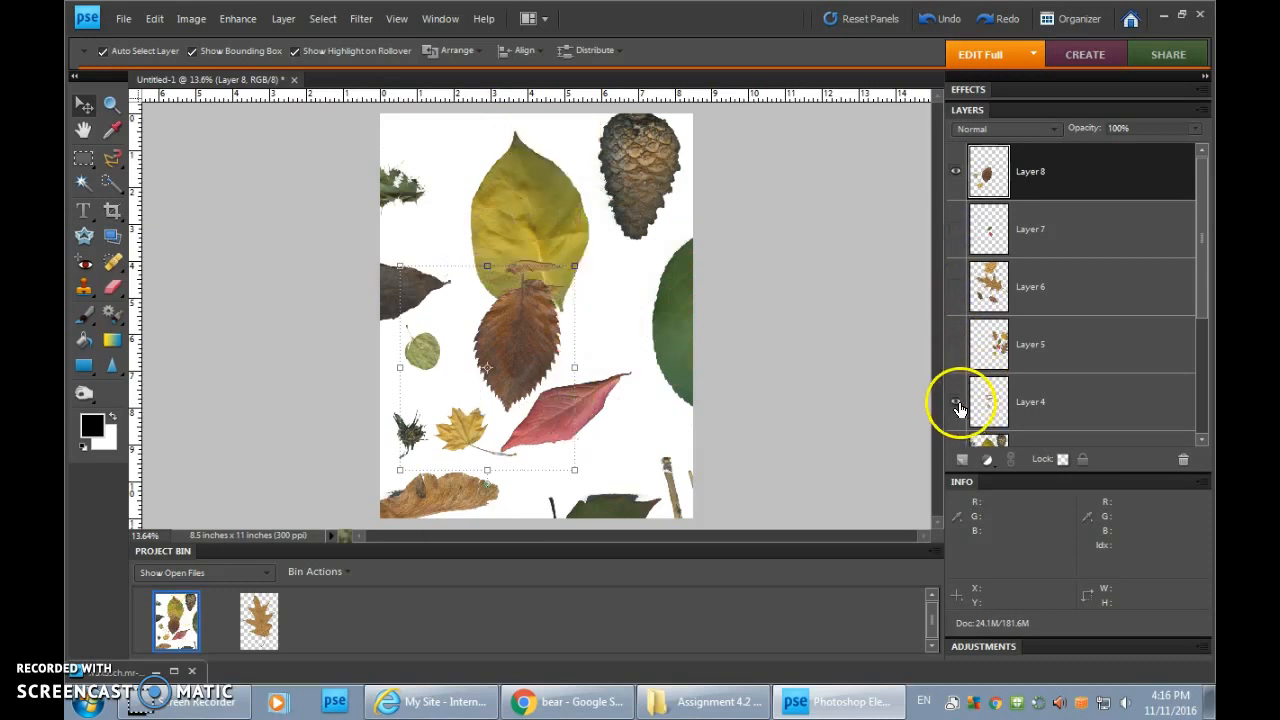
{"action": "scroll", "coordinate": [1203, 375], "scroll_direction": "down", "scroll_amount": 3}
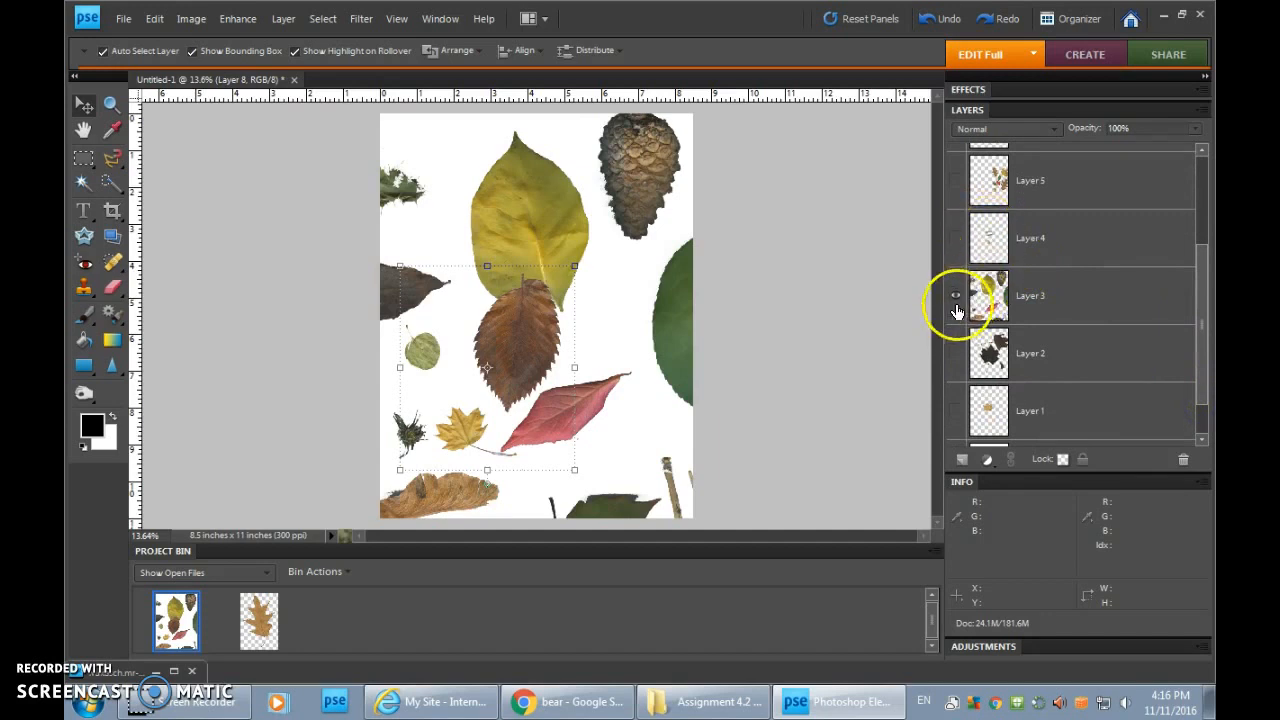
{"action": "left_click_drag", "start_coordinate": [1200, 357], "coordinate": [1190, 258]}
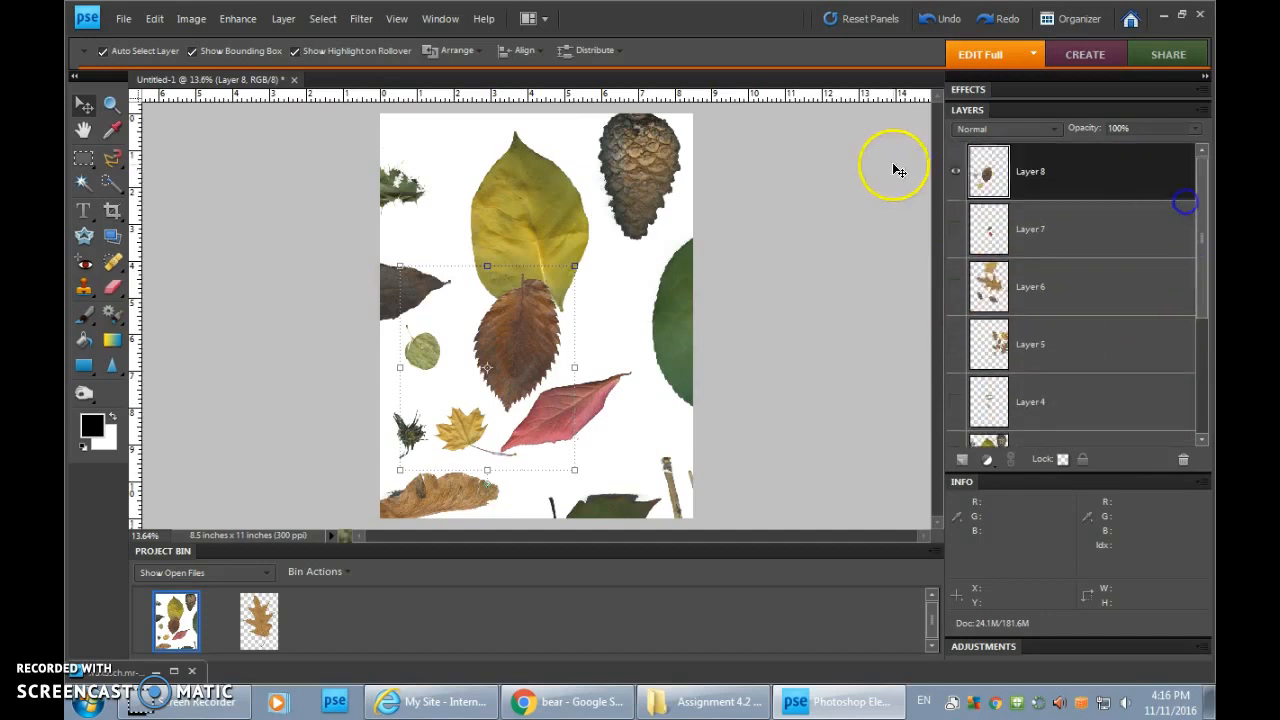
{"action": "left_click", "coordinate": [956, 174]}
{"action": "left_click", "coordinate": [956, 174]}
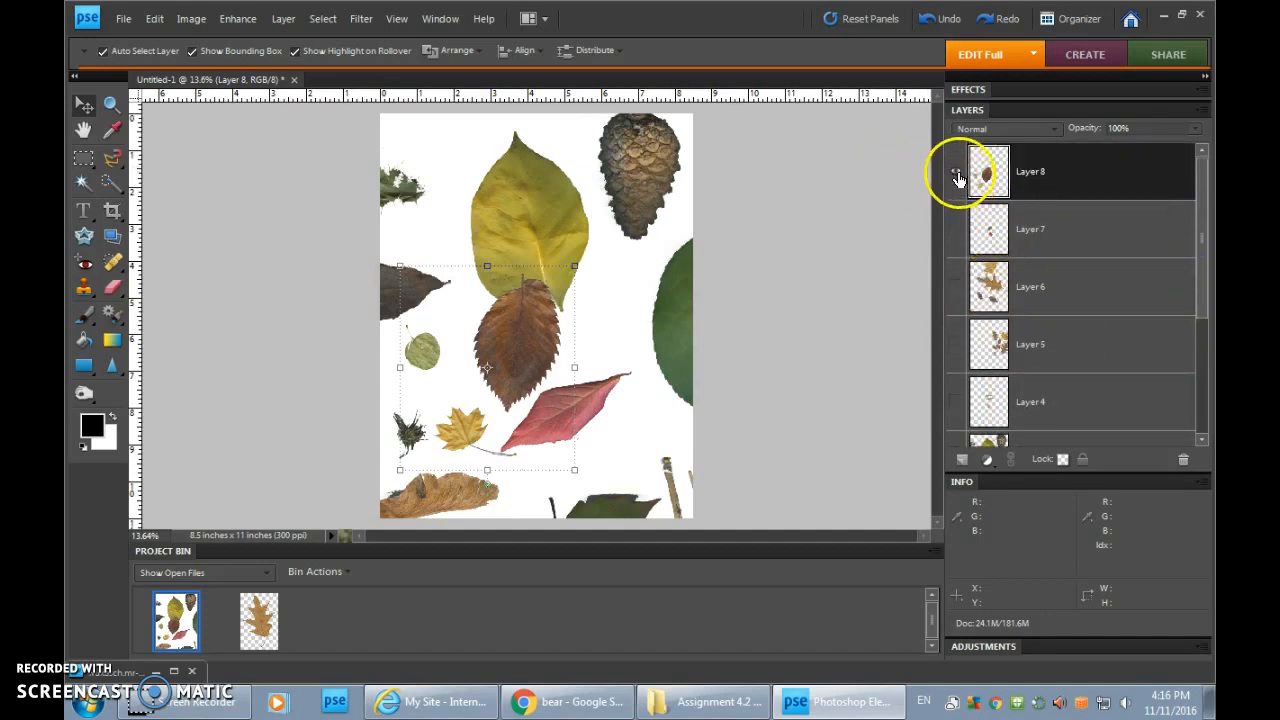
Shift Layer 3 down and left, and move Layer 8 up so its brown leaf overlaps the large yellow leaf.
{"action": "left_click", "coordinate": [565, 183]}
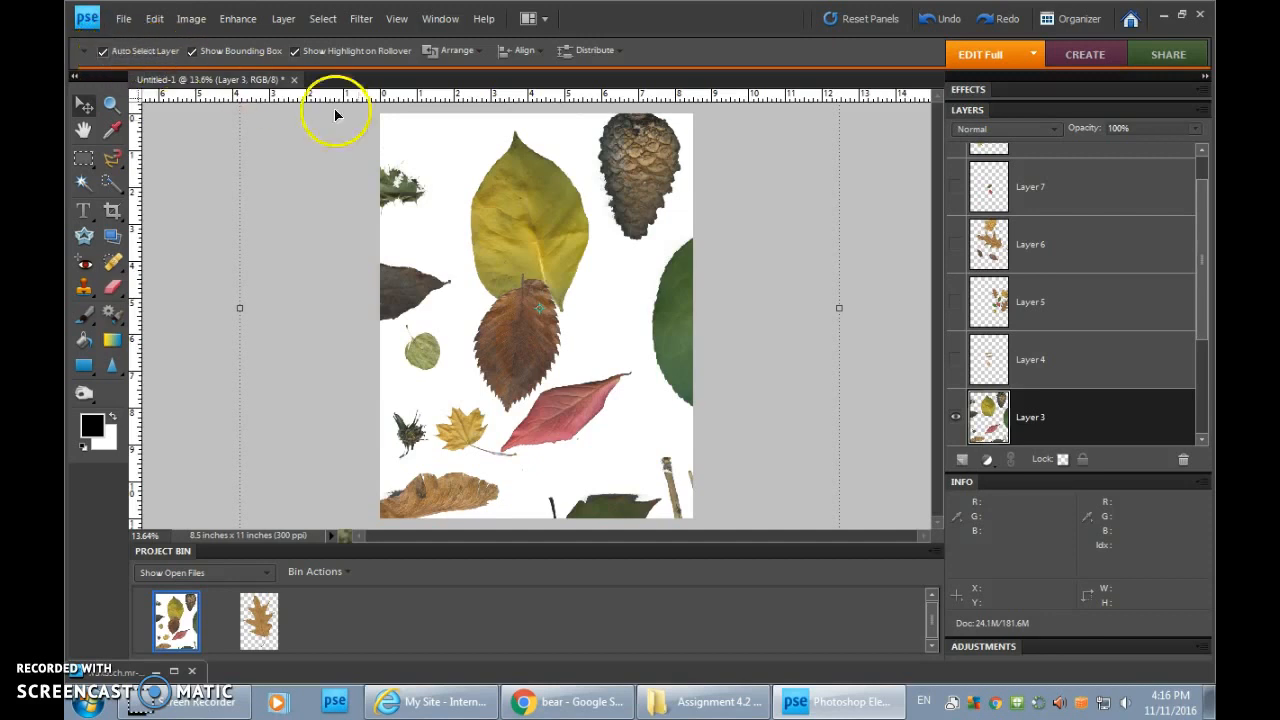
{"action": "mouse_move", "coordinate": [535, 209]}
{"action": "left_mouse_down"}
{"action": "mouse_move", "coordinate": [553, 240]}
{"action": "mouse_move", "coordinate": [529, 206]}
{"action": "mouse_move", "coordinate": [509, 208]}
{"action": "mouse_move", "coordinate": [537, 206]}
{"action": "mouse_move", "coordinate": [500, 191]}
{"action": "mouse_move", "coordinate": [514, 206]}
{"action": "left_mouse_up"}
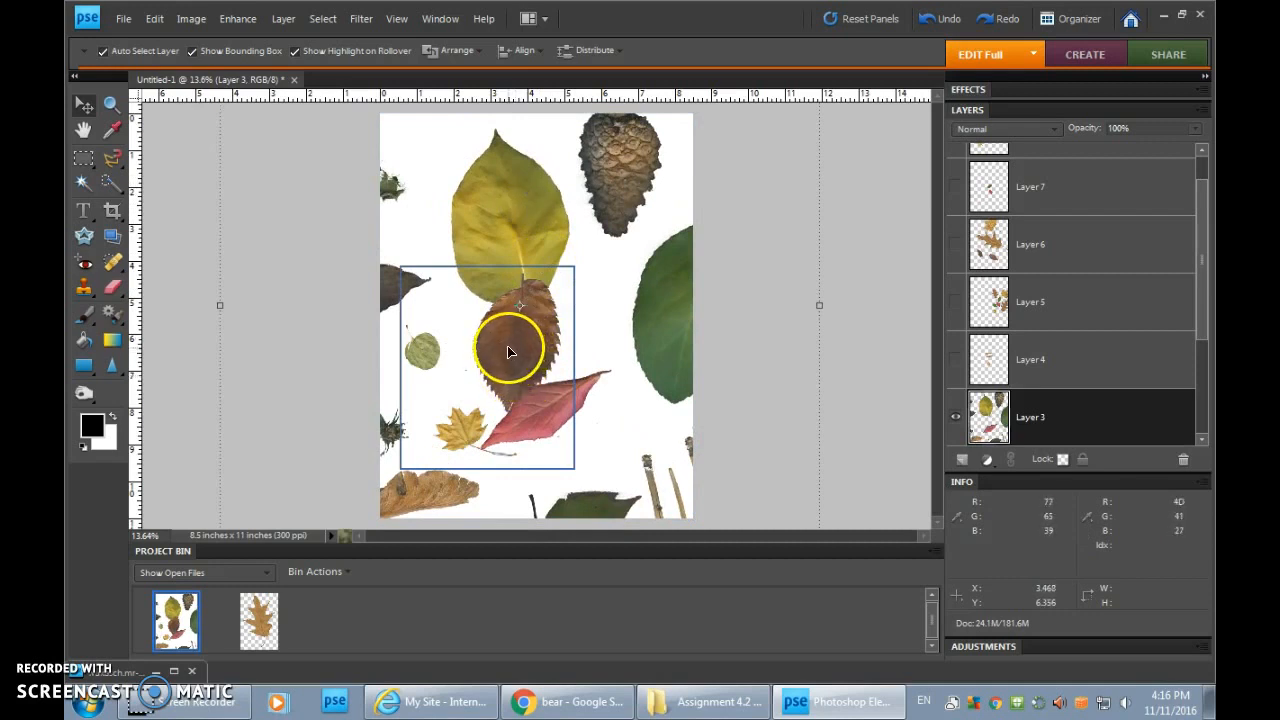
{"action": "left_click_drag", "start_coordinate": [510, 352], "coordinate": [516, 317]}
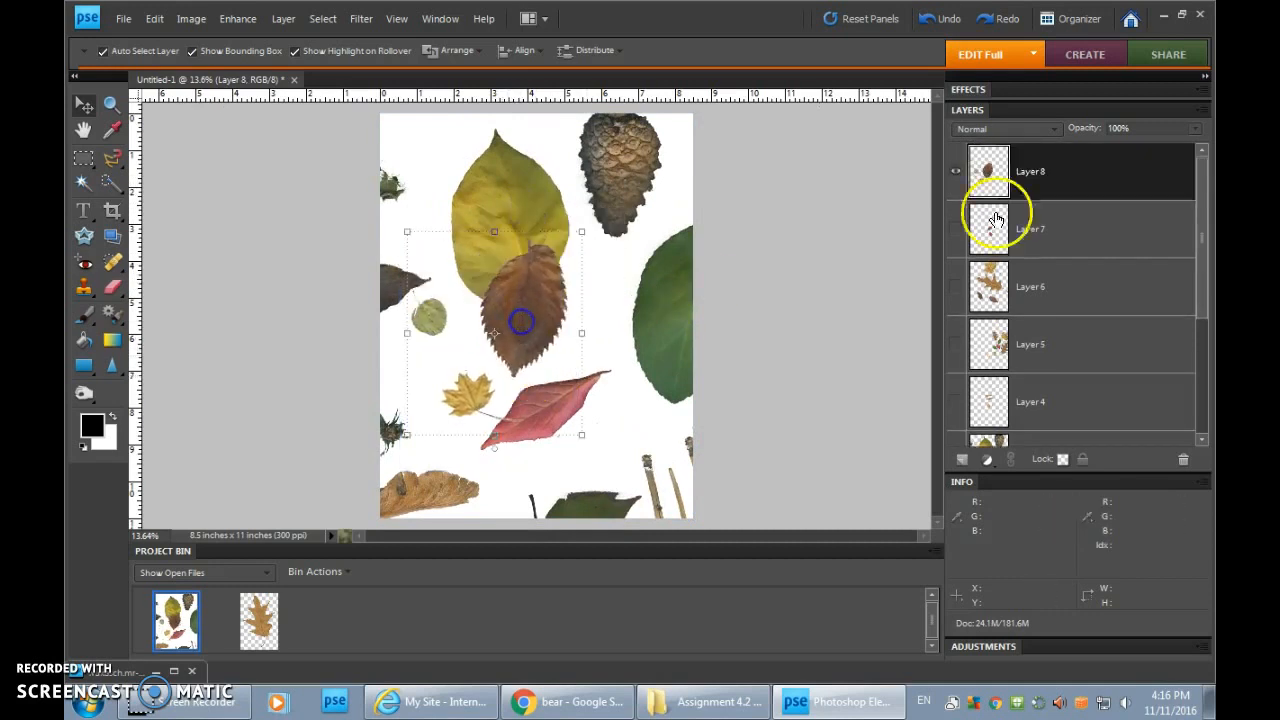
{"action": "left_click_drag", "start_coordinate": [585, 213], "coordinate": [620, 198]}
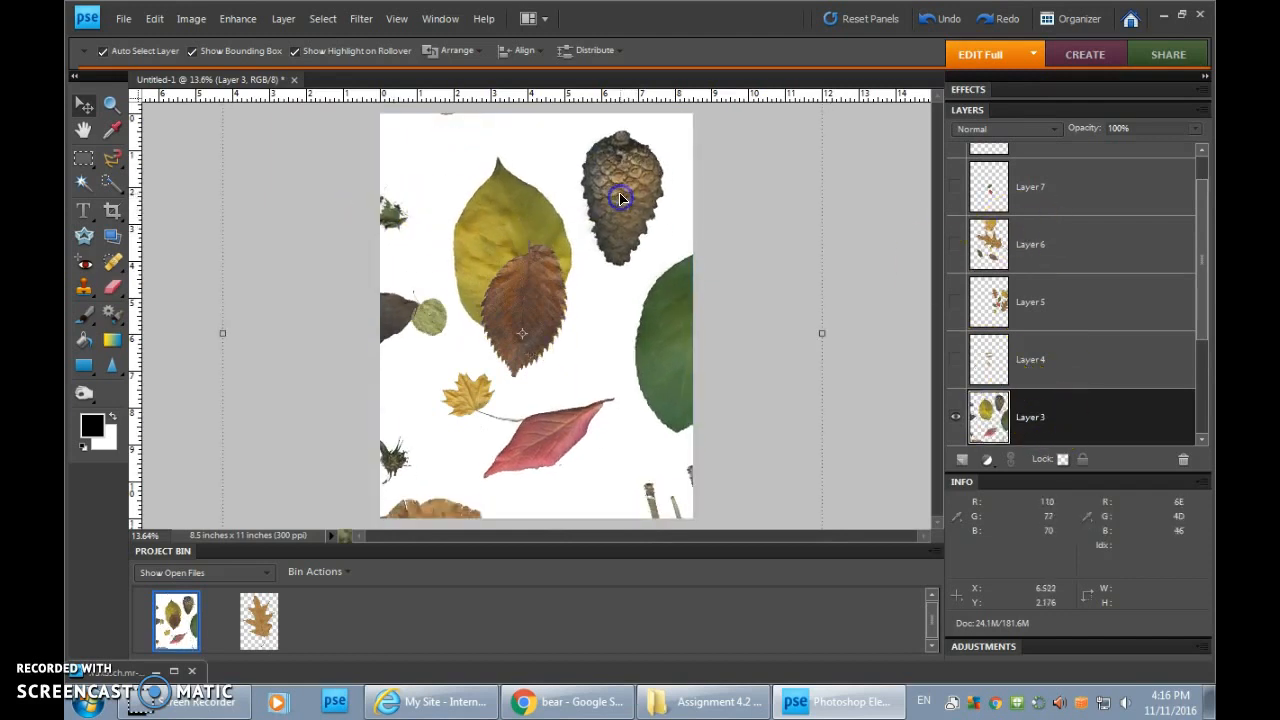
{"action": "left_click", "coordinate": [613, 183]}
{"action": "mouse_move", "coordinate": [613, 183]}
{"action": "left_mouse_down"}
{"action": "mouse_move", "coordinate": [577, 206]}
{"action": "mouse_move", "coordinate": [606, 177]}
{"action": "mouse_move", "coordinate": [608, 200]}
{"action": "left_mouse_up"}
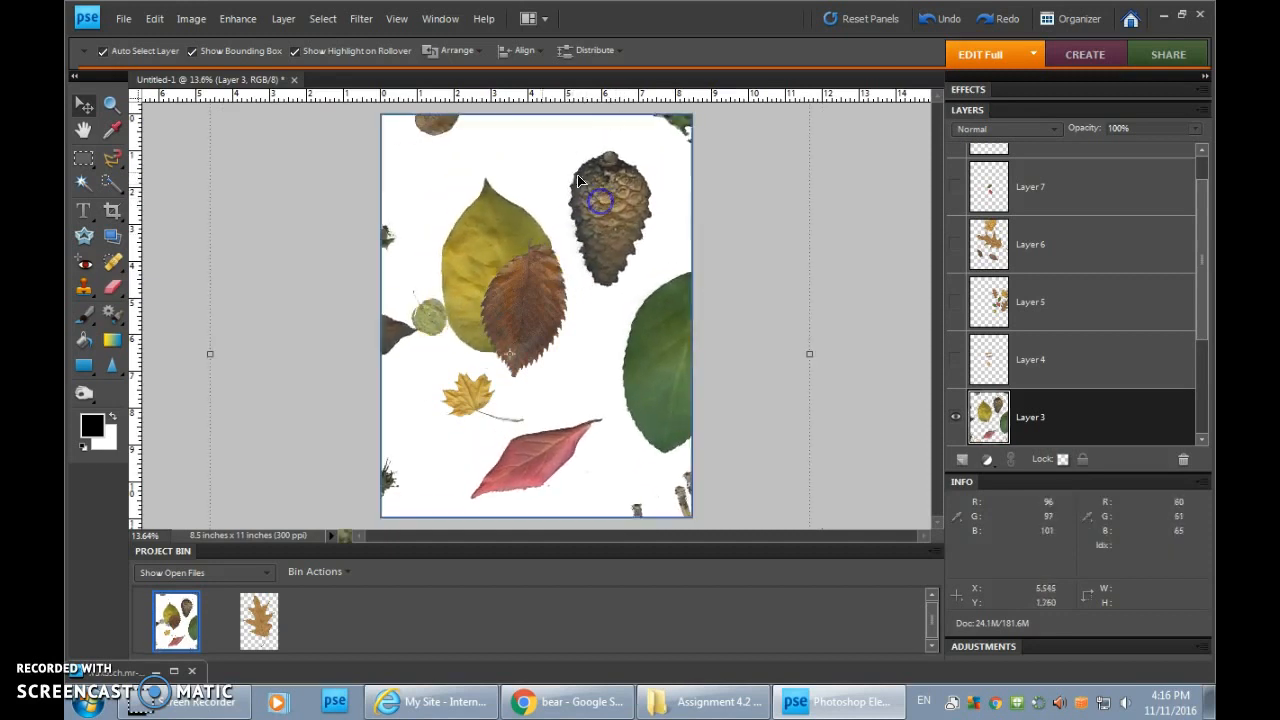
{"action": "left_click", "coordinate": [577, 205]}
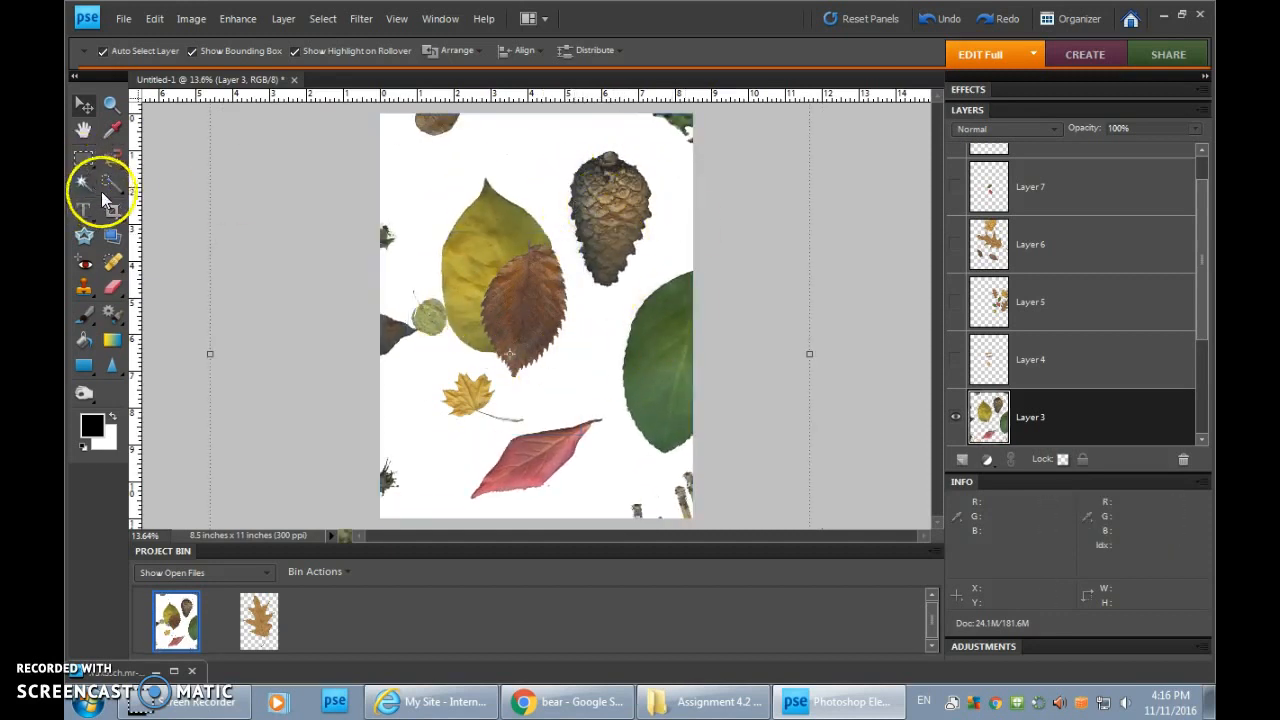
Switch from the Magnetic Lasso to the regular Lasso tool for selecting the pinecone on Layer 3.
{"action": "left_click", "coordinate": [112, 163]}
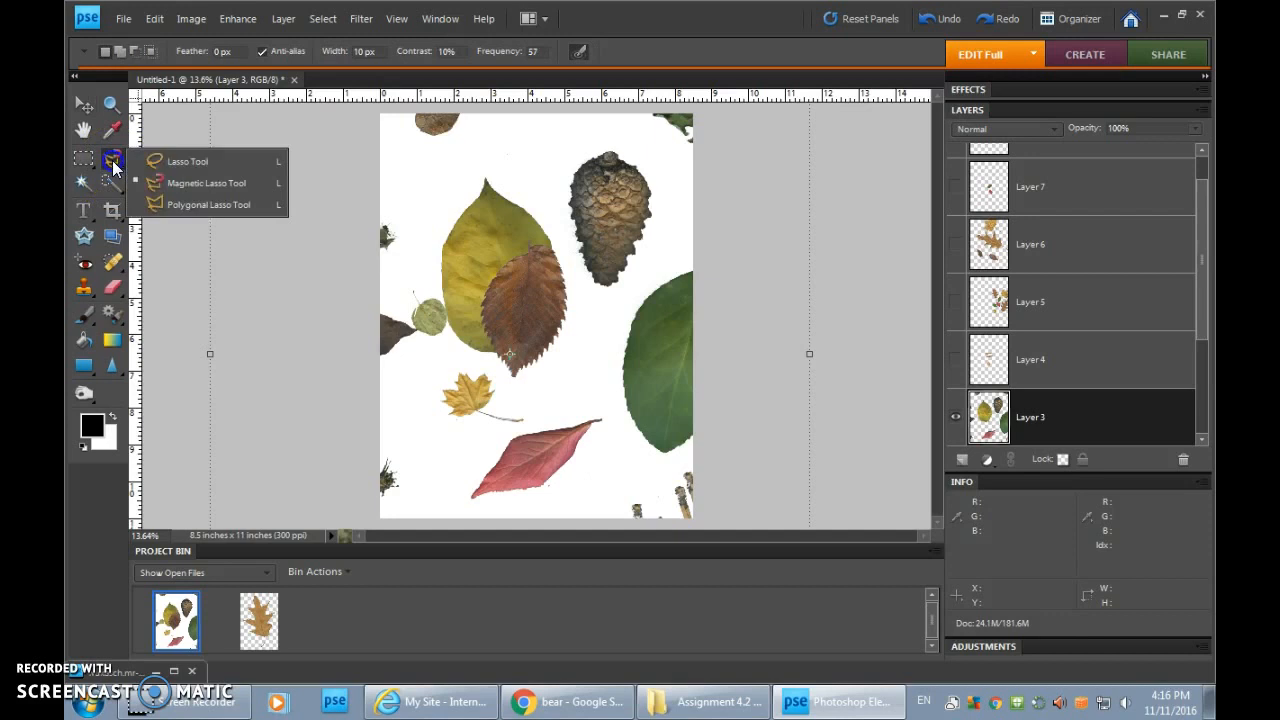
{"action": "left_click", "coordinate": [170, 162]}
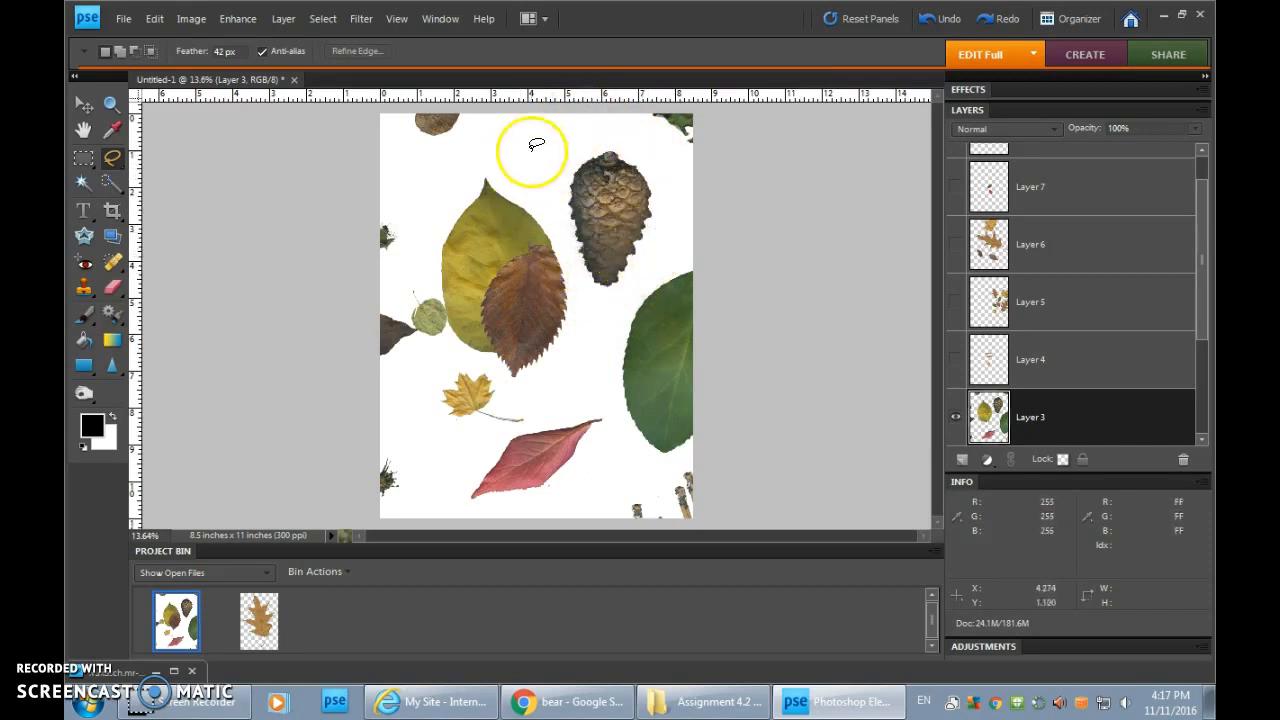
{"action": "left_click_drag", "start_coordinate": [500, 129], "coordinate": [720, 312]}
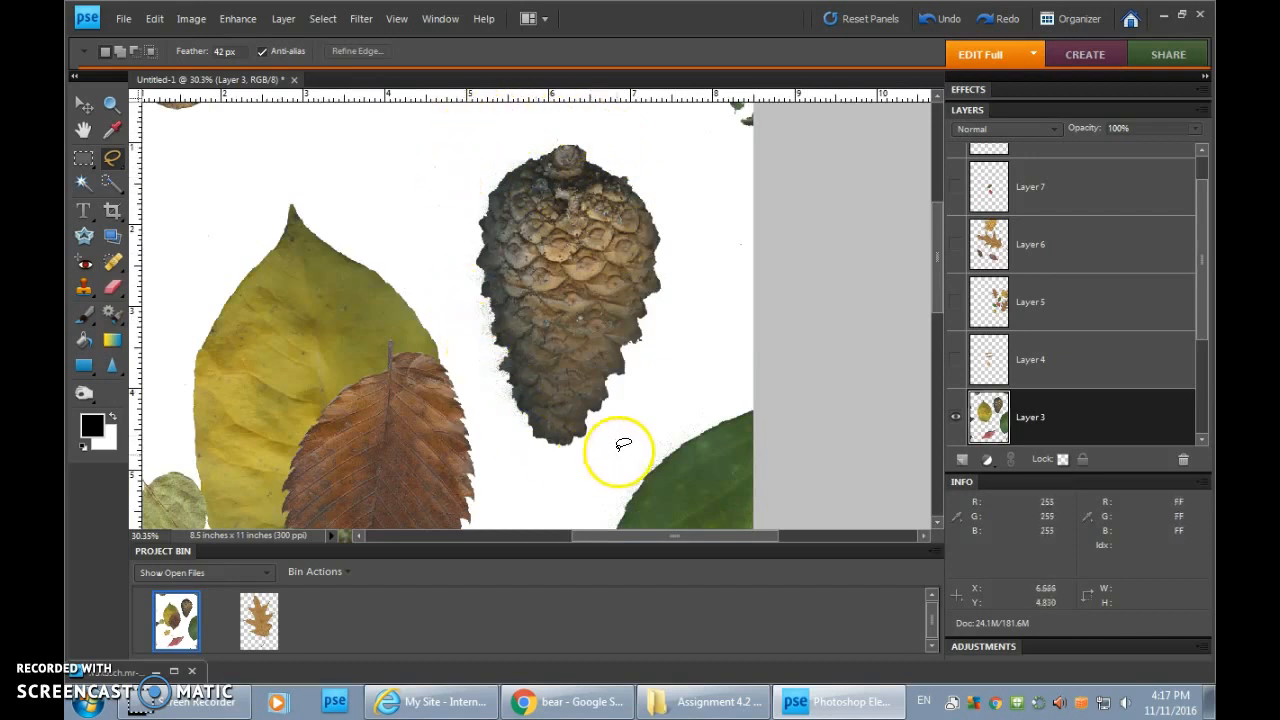
{"action": "mouse_move", "coordinate": [456, 205]}
{"action": "left_mouse_down"}
{"action": "mouse_move", "coordinate": [465, 323]}
{"action": "mouse_move", "coordinate": [510, 449]}
{"action": "left_mouse_up"}
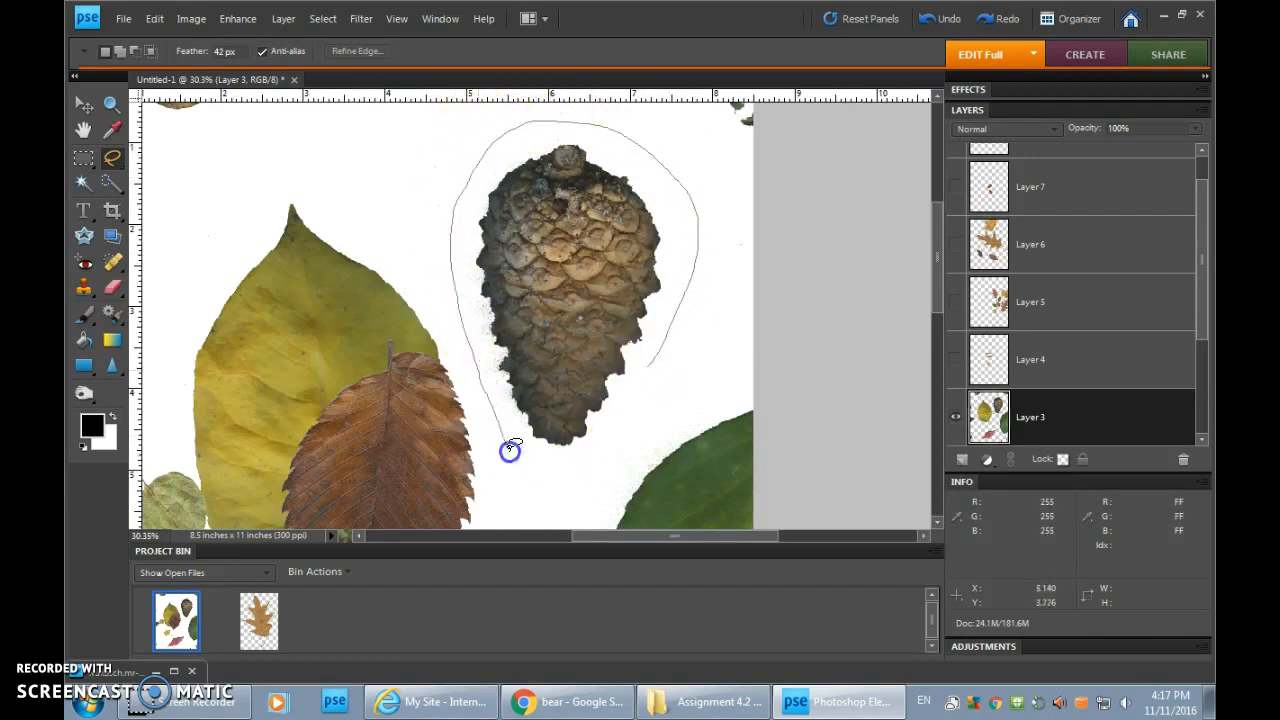
{"action": "left_click_drag", "start_coordinate": [666, 350], "coordinate": [663, 343]}
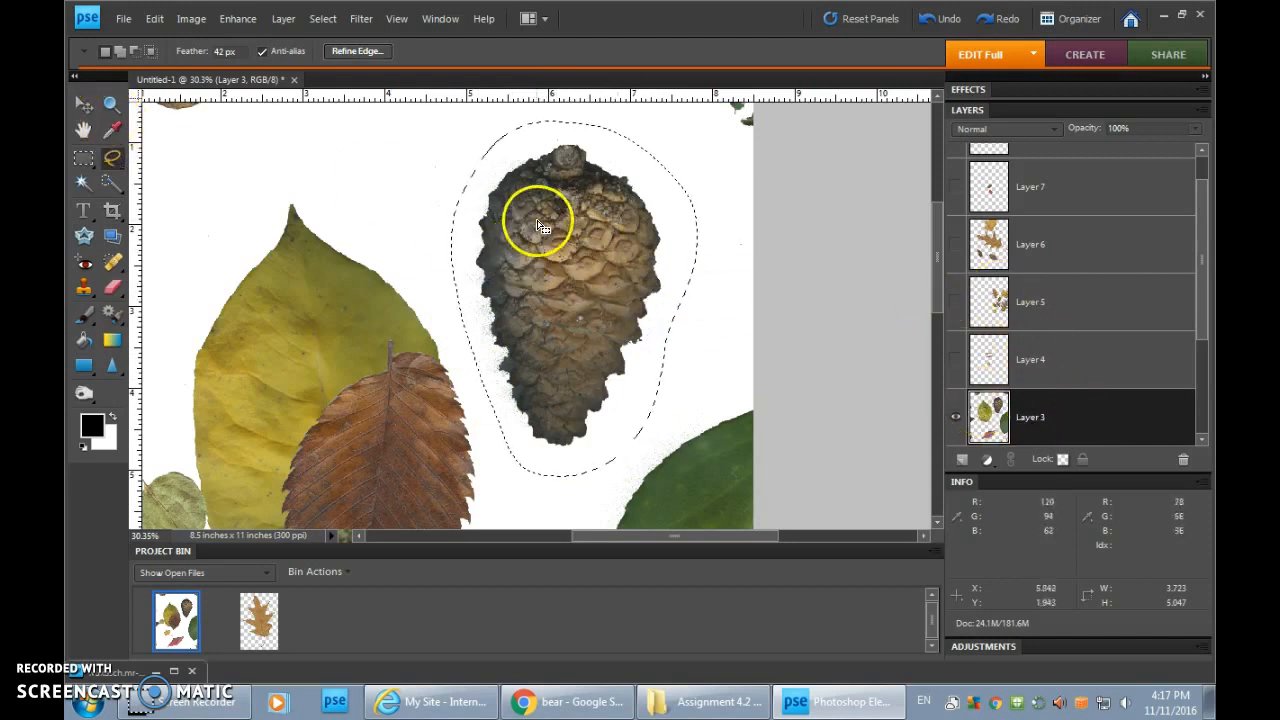
{"action": "left_click", "coordinate": [466, 229]}
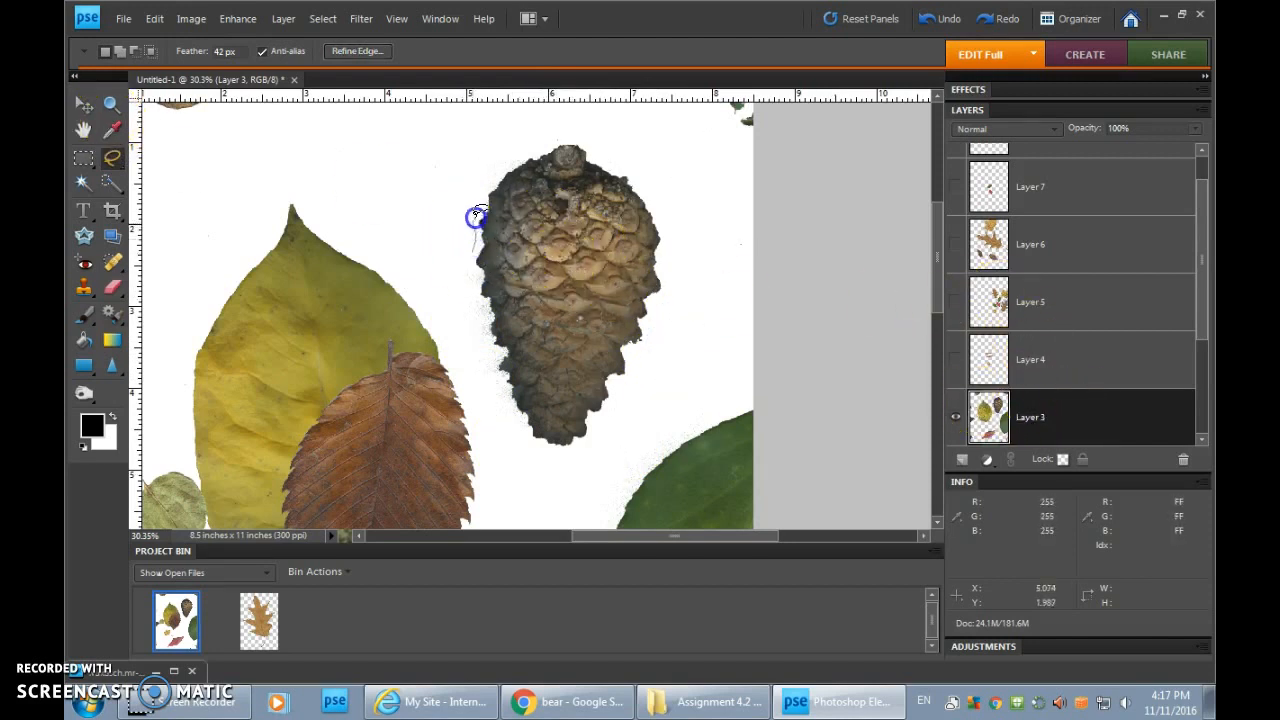
{"action": "left_click_drag", "start_coordinate": [599, 136], "coordinate": [609, 139]}
{"action": "left_click", "coordinate": [631, 171]}
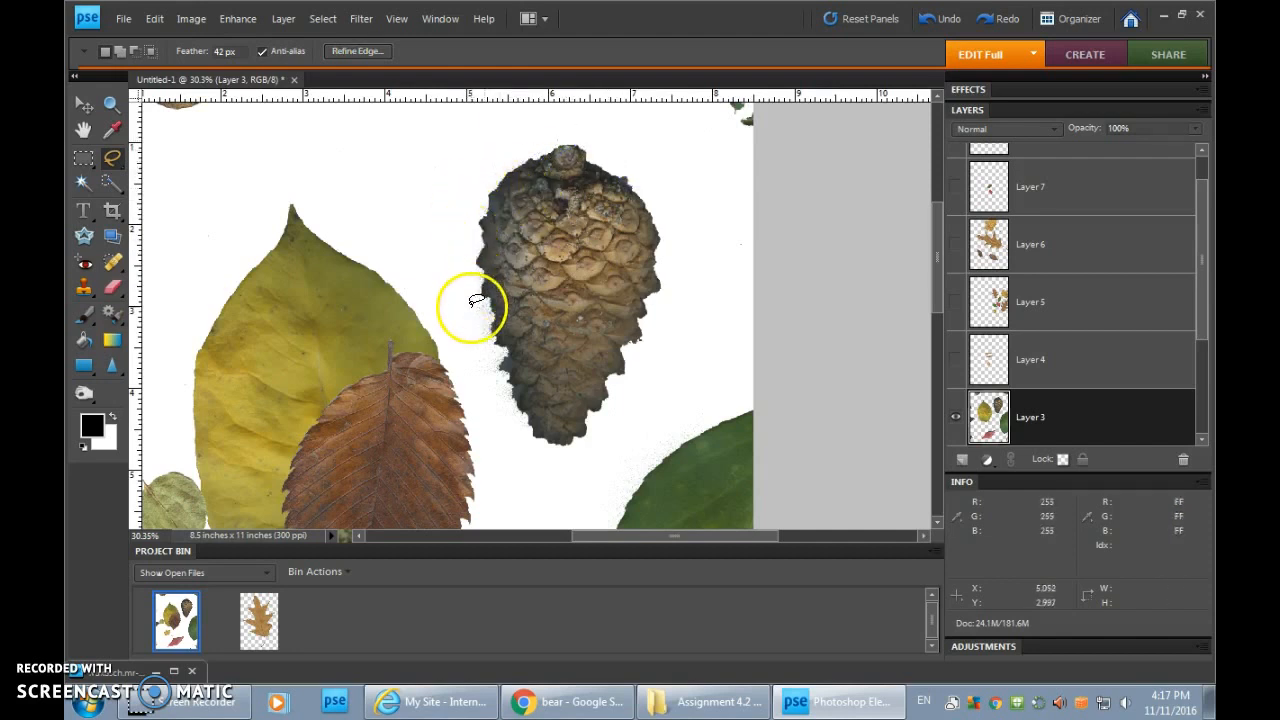
{"action": "left_click_drag", "start_coordinate": [462, 332], "coordinate": [449, 293]}
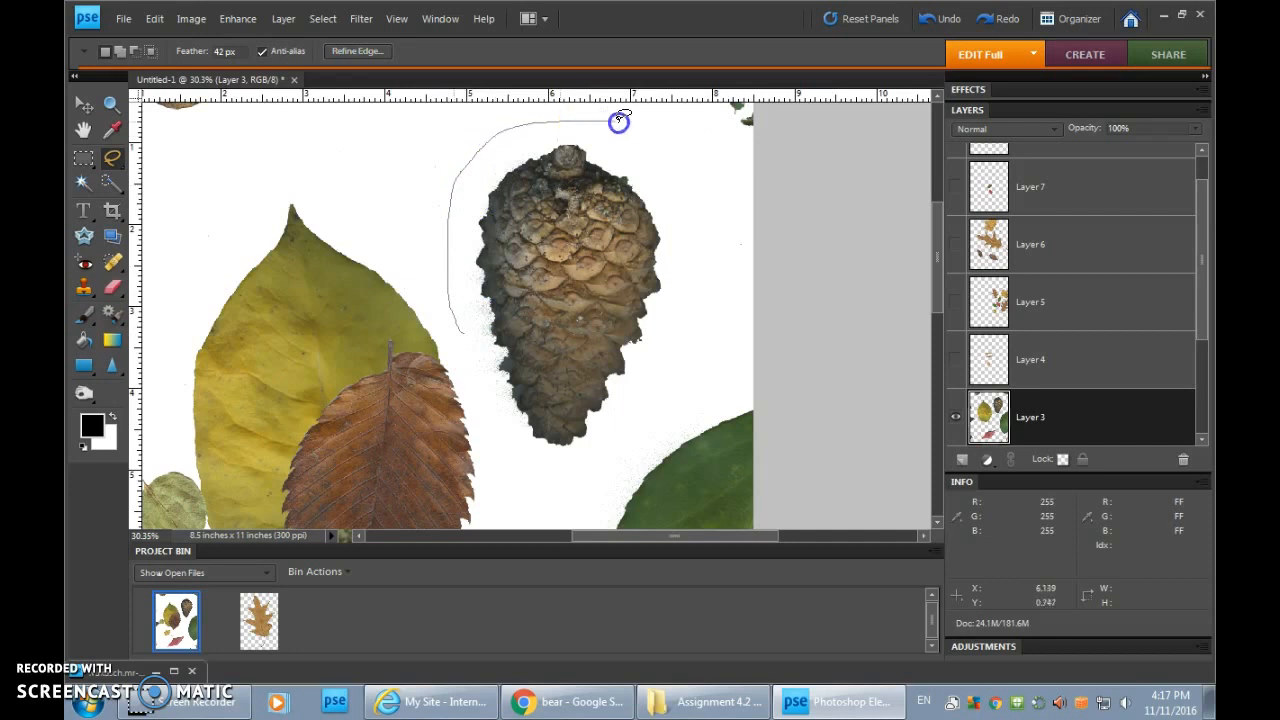
{"action": "left_click_drag", "start_coordinate": [466, 337], "coordinate": [472, 305]}
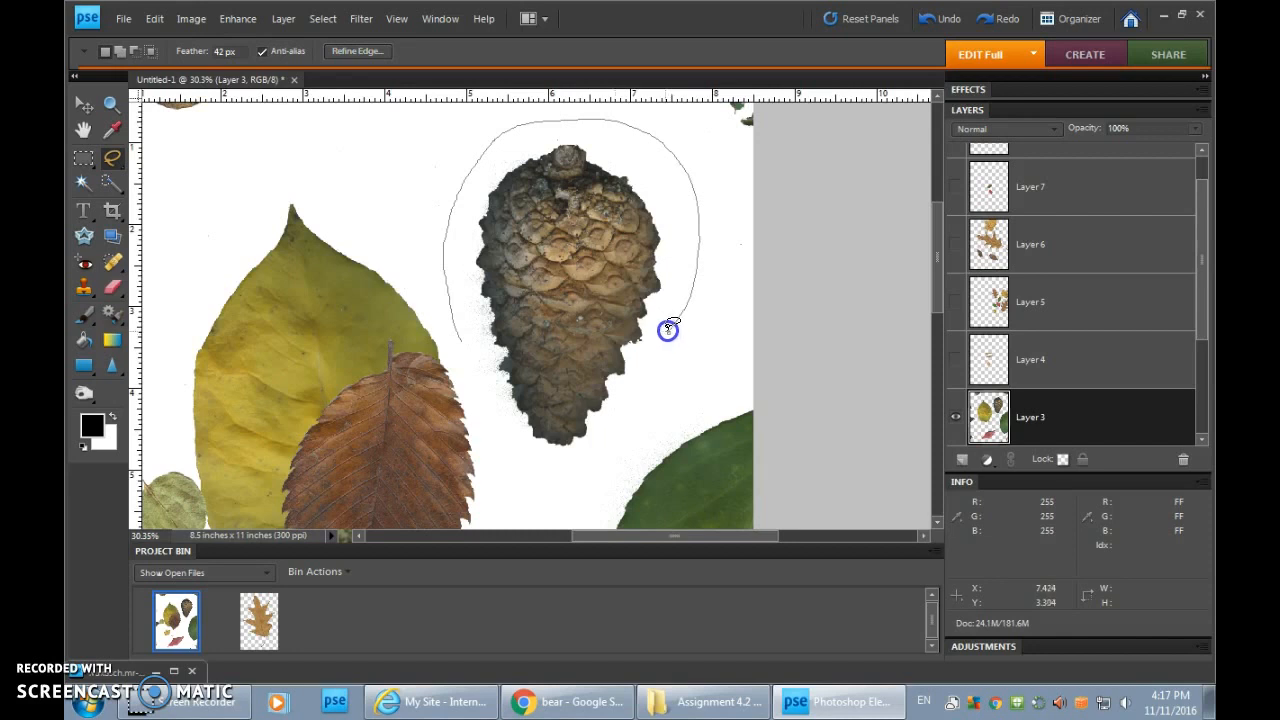
{"action": "left_click_drag", "start_coordinate": [668, 333], "coordinate": [666, 334]}
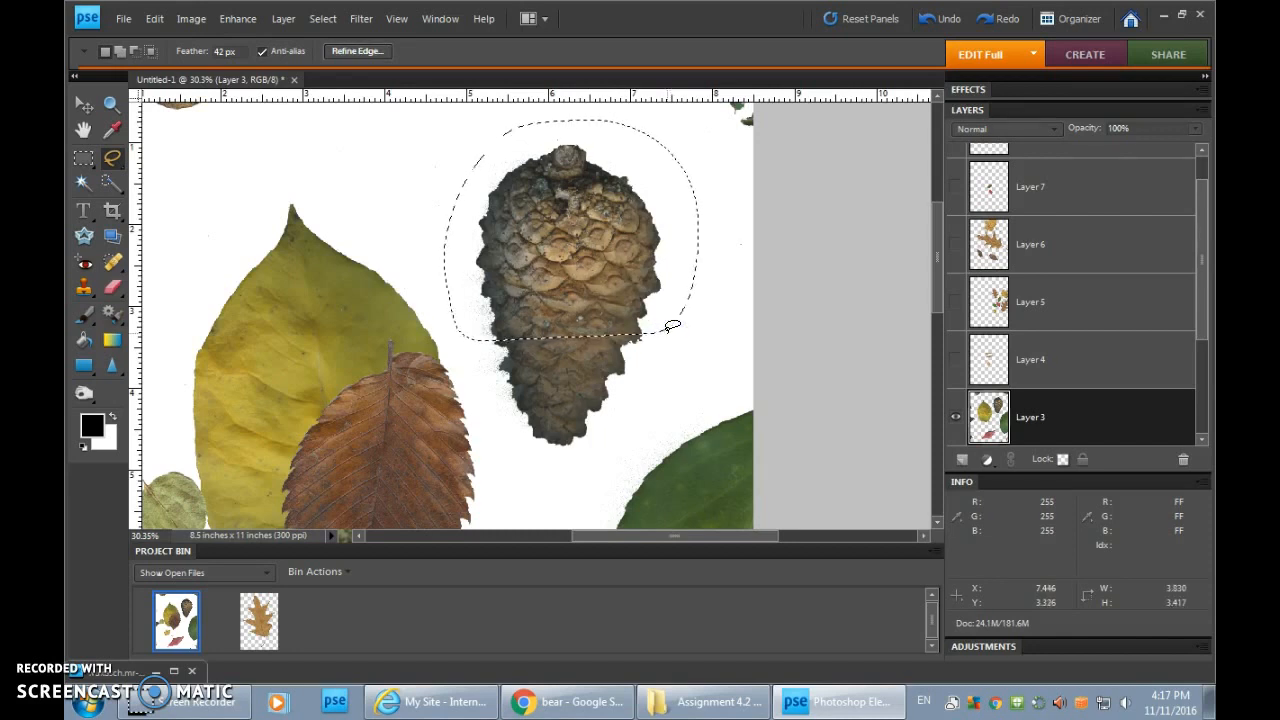
{"action": "left_click", "coordinate": [665, 311]}
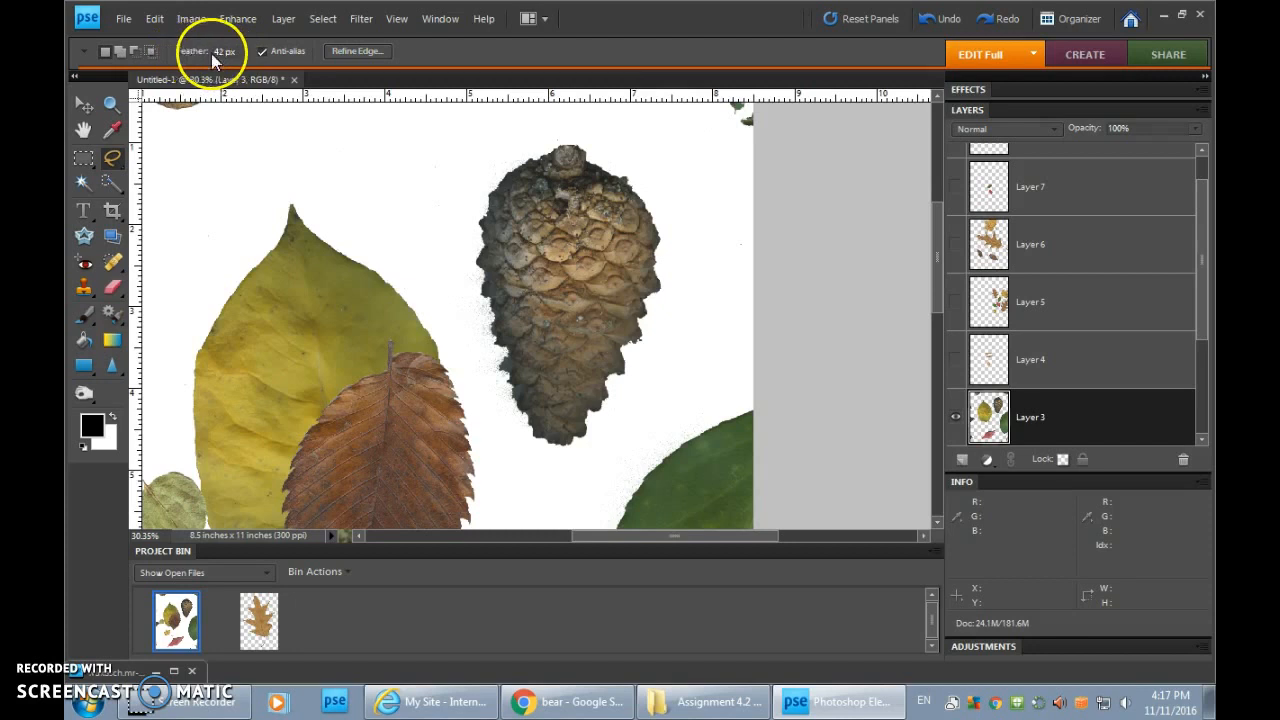
{"action": "mouse_move", "coordinate": [720, 296]}
{"action": "left_mouse_down"}
{"action": "mouse_move", "coordinate": [675, 419]}
{"action": "mouse_move", "coordinate": [589, 467]}
{"action": "left_mouse_up"}
{"action": "left_click_drag", "start_coordinate": [439, 221], "coordinate": [438, 218]}
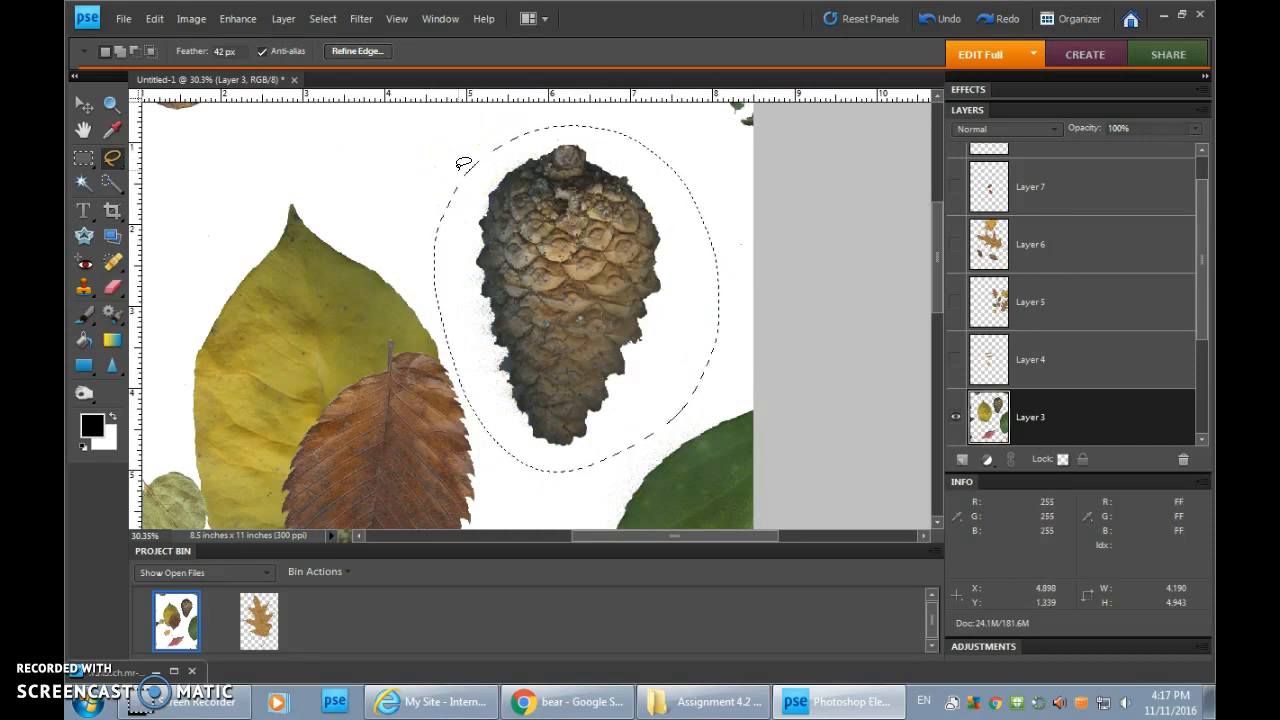
Set the Lasso feather to 0 px, outline the pinecone loosely, and cut and paste it onto its own layer.
{"action": "left_click_drag", "start_coordinate": [186, 51], "coordinate": [147, 52]}
{"action": "left_click", "coordinate": [525, 203]}
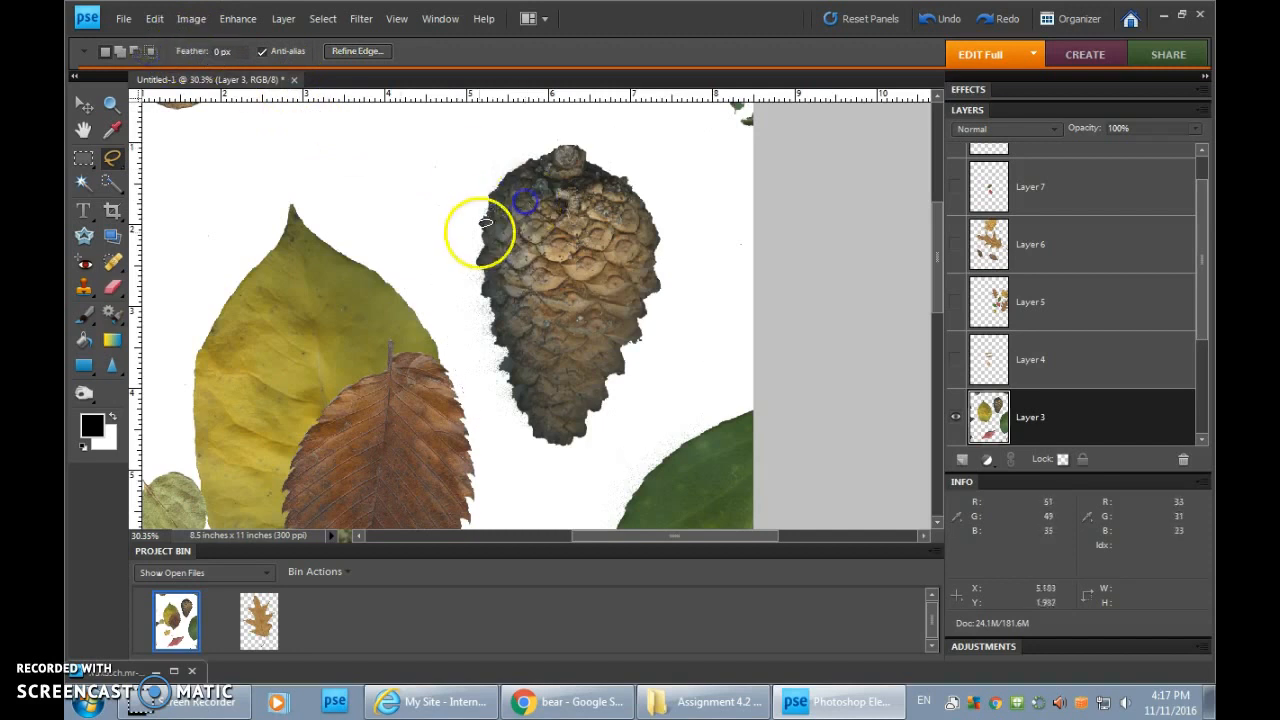
{"action": "left_click_drag", "start_coordinate": [460, 299], "coordinate": [484, 160]}
{"action": "mouse_move", "coordinate": [661, 176]}
{"action": "left_mouse_down"}
{"action": "mouse_move", "coordinate": [691, 309]}
{"action": "mouse_move", "coordinate": [627, 451]}
{"action": "left_mouse_up"}
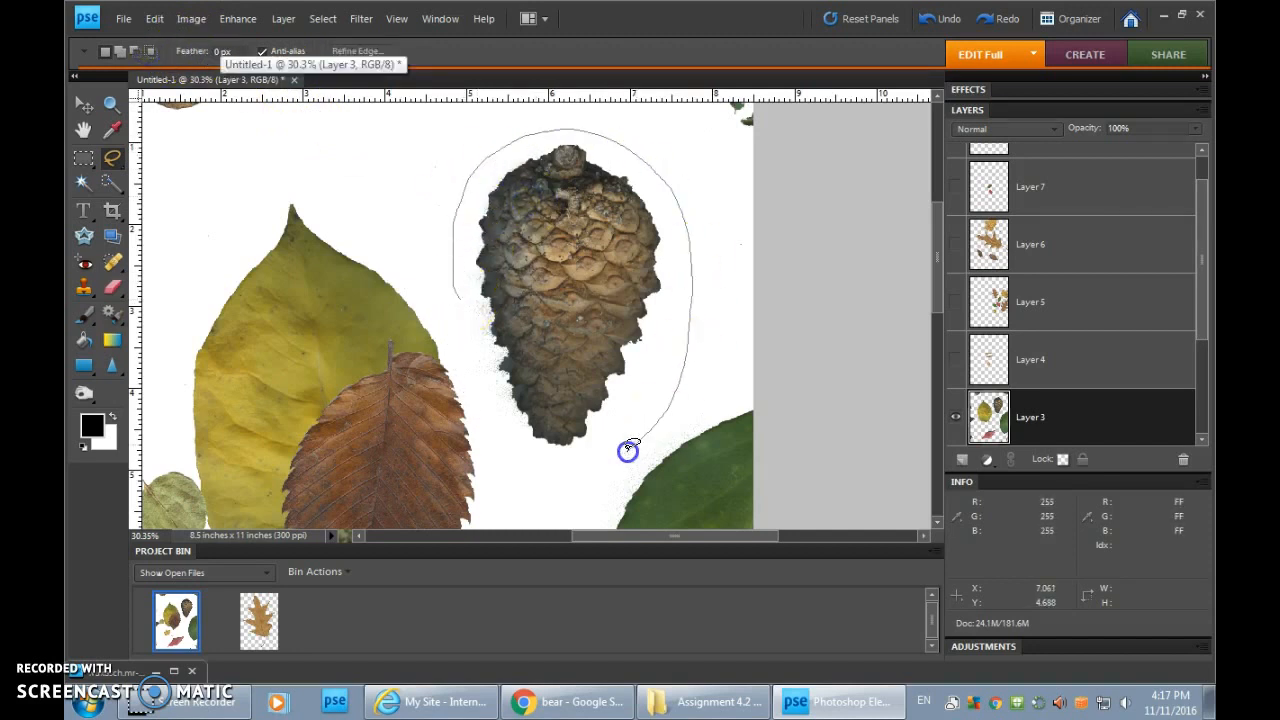
{"action": "left_click_drag", "start_coordinate": [481, 396], "coordinate": [457, 317]}
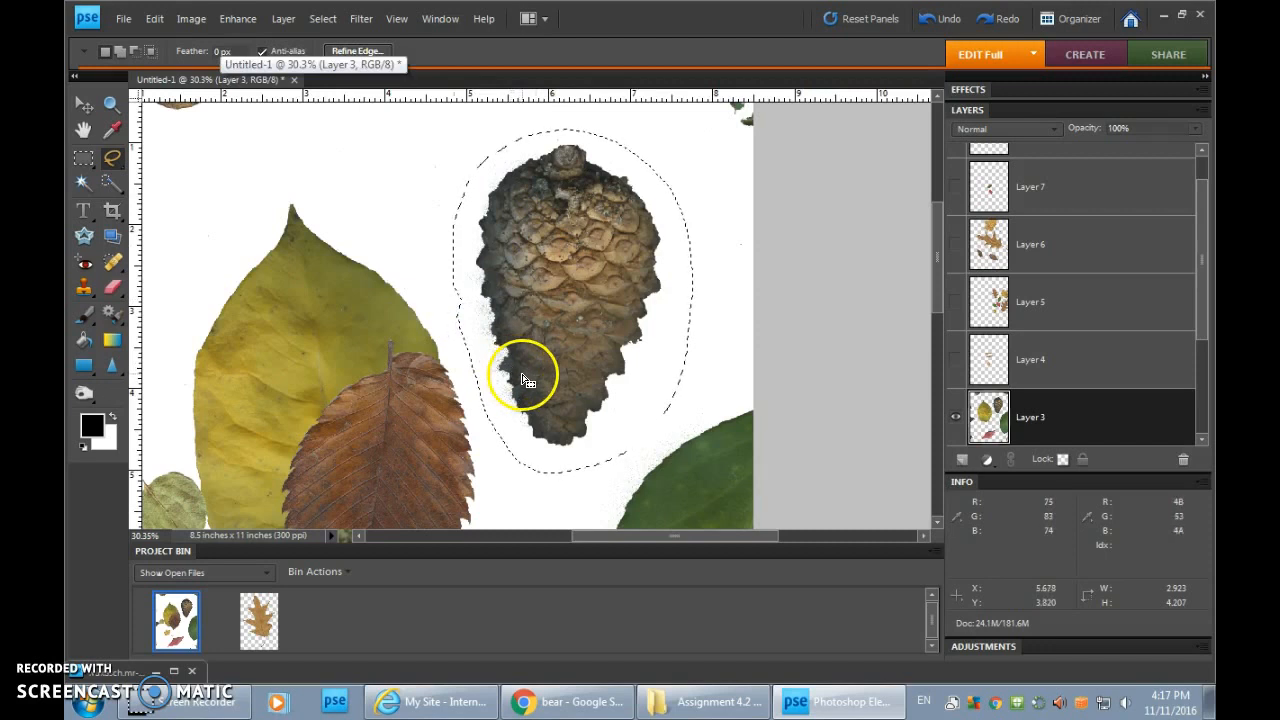
{"action": "key", "text": "ctrl+x"}
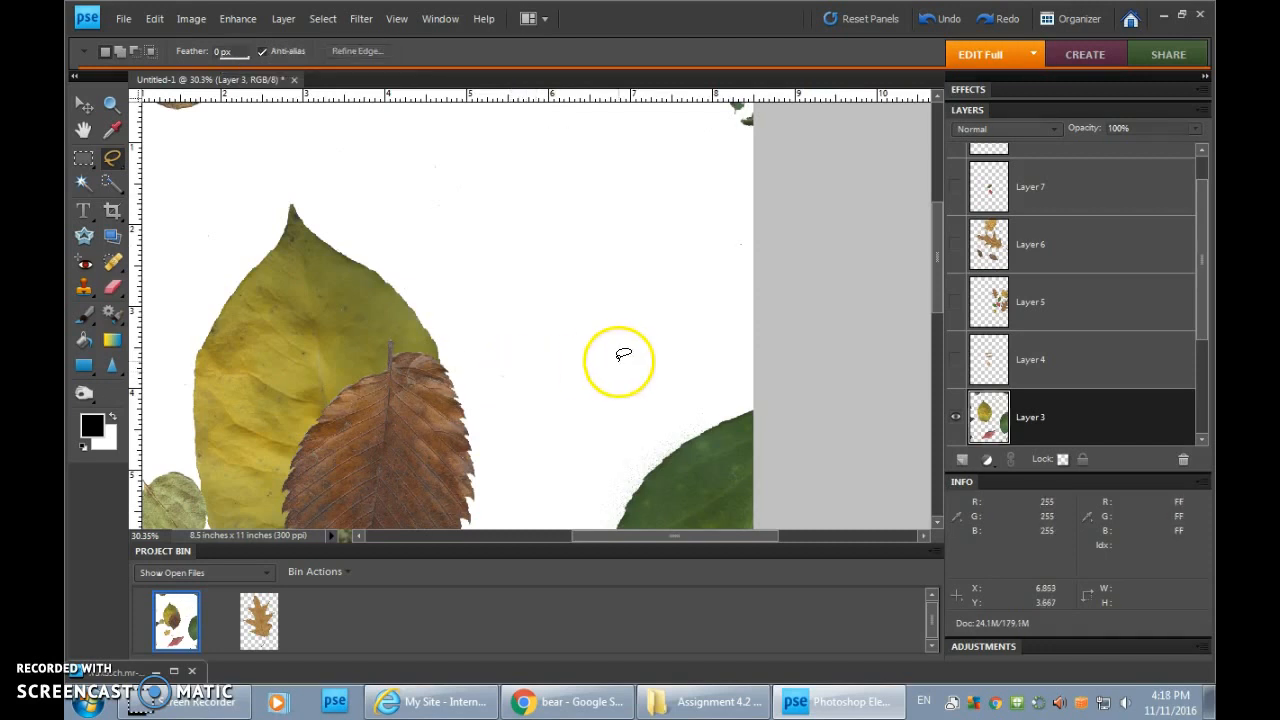
{"action": "key", "text": "ctrl+v"}
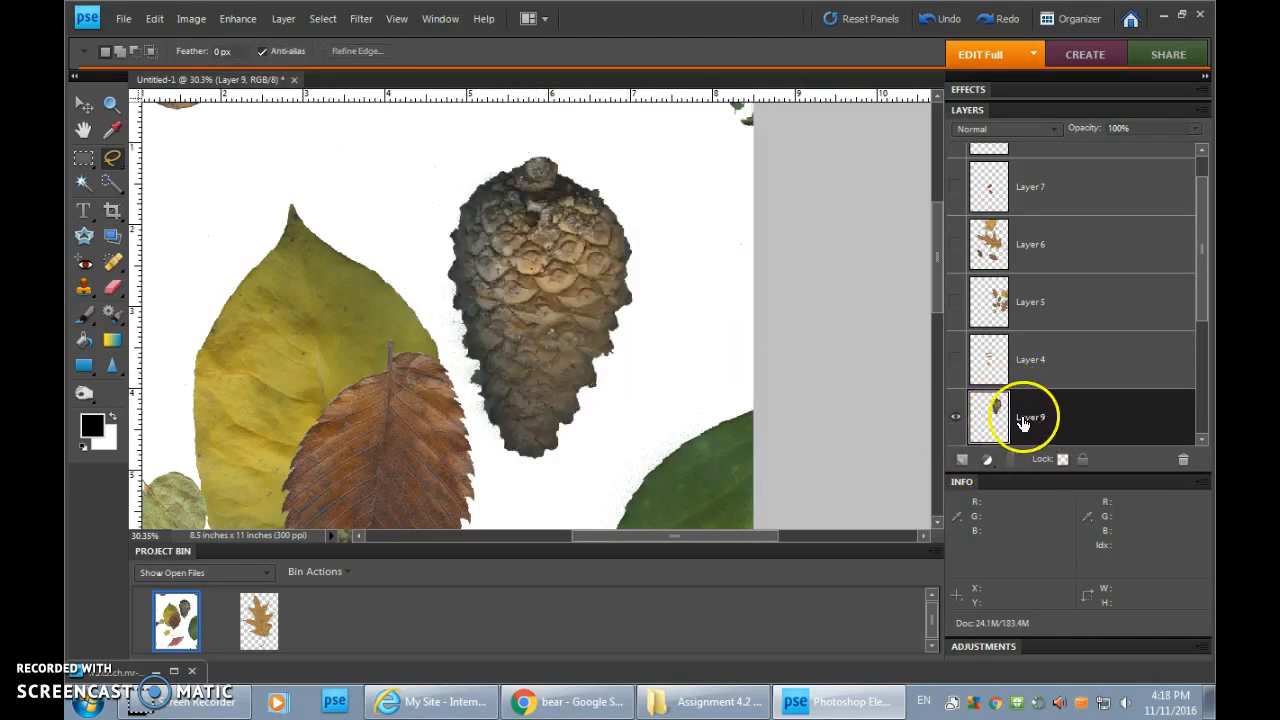
Raise Layer 9 with the pinecone to the top of the layer stack and reposition the pinecone beside the large yellow leaf.
{"action": "left_click", "coordinate": [84, 104]}
{"action": "left_click_drag", "start_coordinate": [560, 251], "coordinate": [543, 223]}
{"action": "left_click_drag", "start_coordinate": [1132, 440], "coordinate": [1105, 150]}
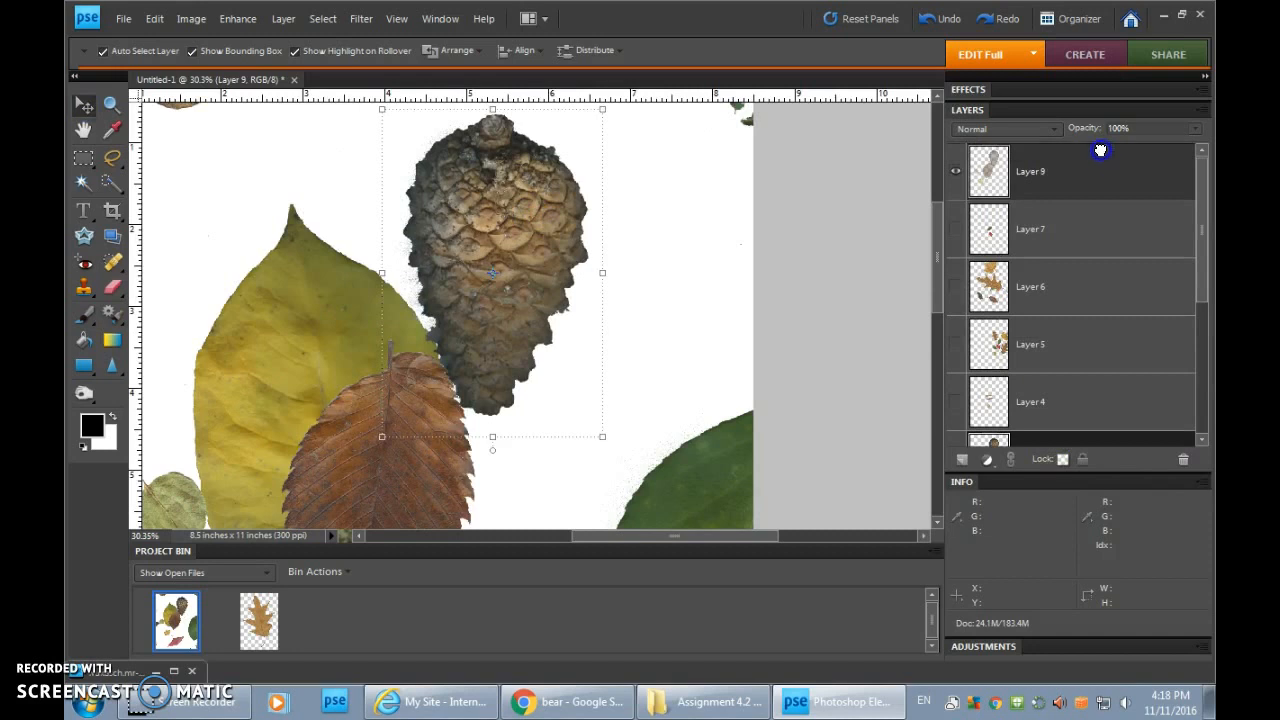
{"action": "left_click_drag", "start_coordinate": [500, 228], "coordinate": [570, 265]}
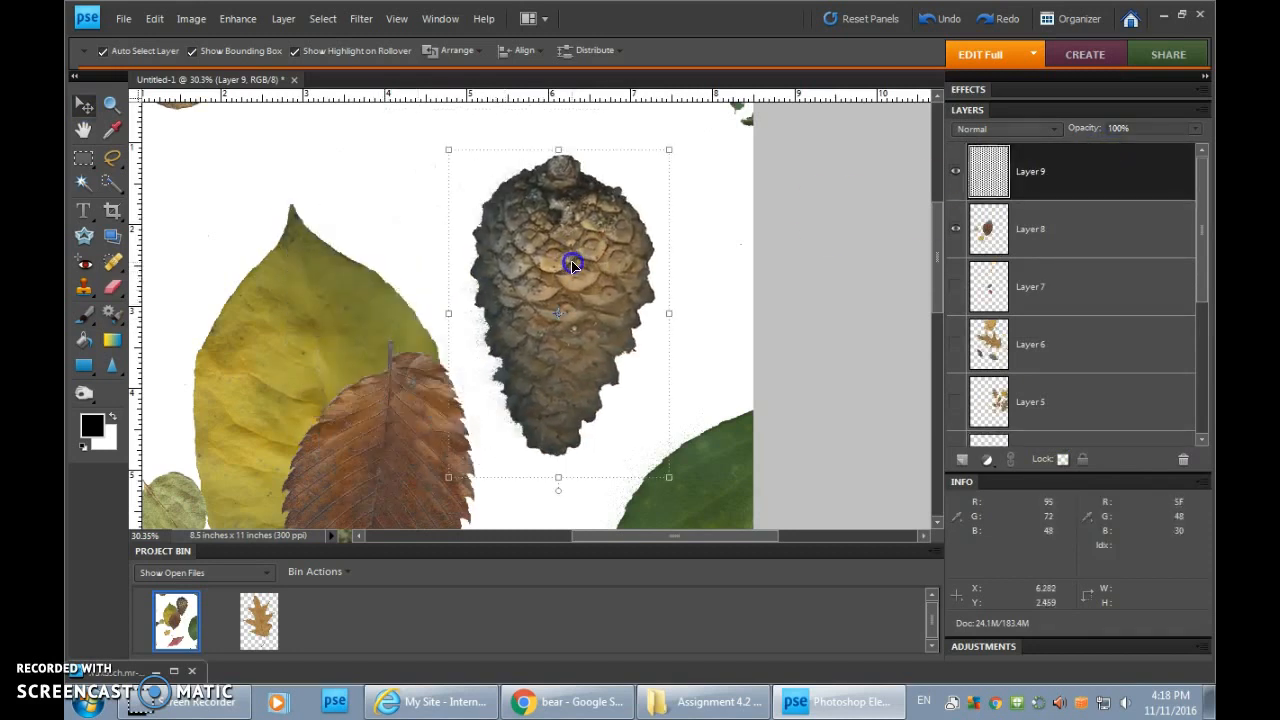
Hide Layer 3 and move Layer 8 up so its serrated brown leaf sits beside the pinecone.
{"action": "left_click_drag", "start_coordinate": [1203, 278], "coordinate": [1201, 397]}
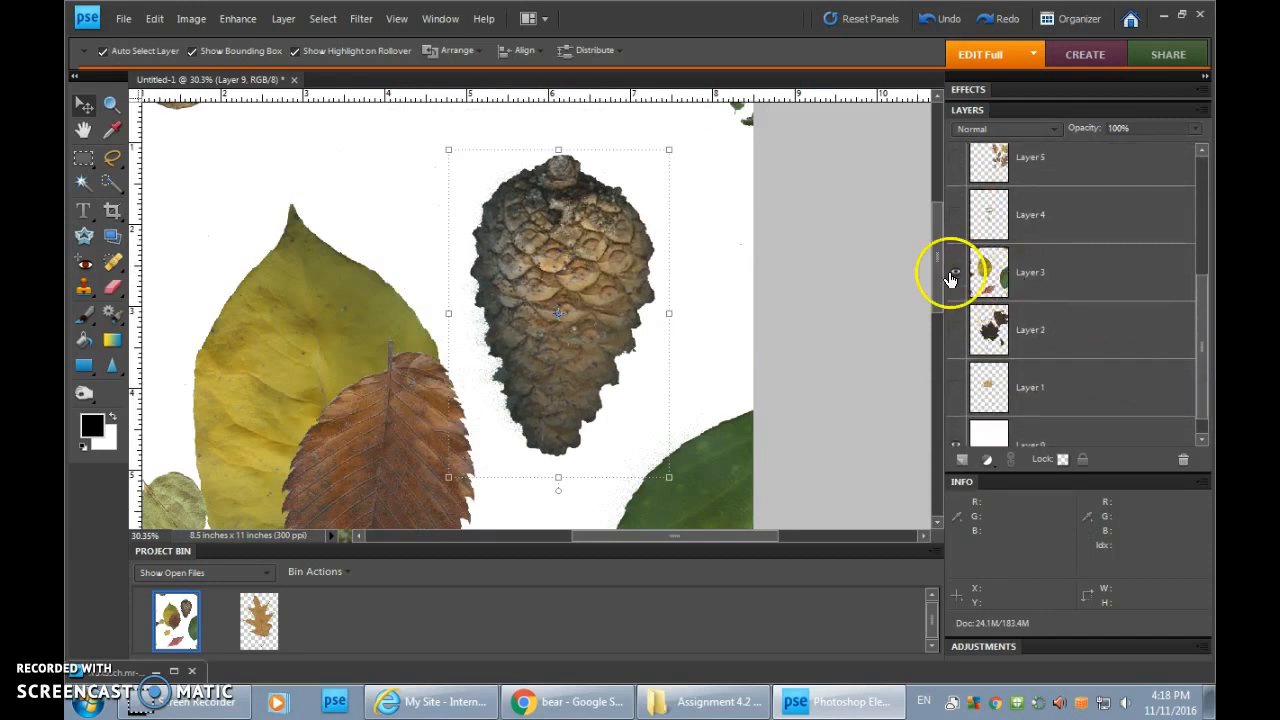
{"action": "left_click", "coordinate": [957, 277]}
{"action": "left_click_drag", "start_coordinate": [393, 470], "coordinate": [380, 276]}
{"action": "left_click", "coordinate": [500, 283]}
{"action": "left_click", "coordinate": [378, 292]}
Outline the serrated brown leaf with the Lasso, cut and paste it onto its own layer, and place it beside the pinecone.
{"action": "left_click", "coordinate": [112, 157]}
{"action": "mouse_move", "coordinate": [405, 141]}
{"action": "left_mouse_down"}
{"action": "mouse_move", "coordinate": [286, 167]}
{"action": "mouse_move", "coordinate": [238, 297]}
{"action": "mouse_move", "coordinate": [272, 399]}
{"action": "mouse_move", "coordinate": [334, 455]}
{"action": "mouse_move", "coordinate": [413, 474]}
{"action": "mouse_move", "coordinate": [507, 240]}
{"action": "mouse_move", "coordinate": [414, 129]}
{"action": "left_mouse_up"}
{"action": "key", "text": "ctrl+x"}
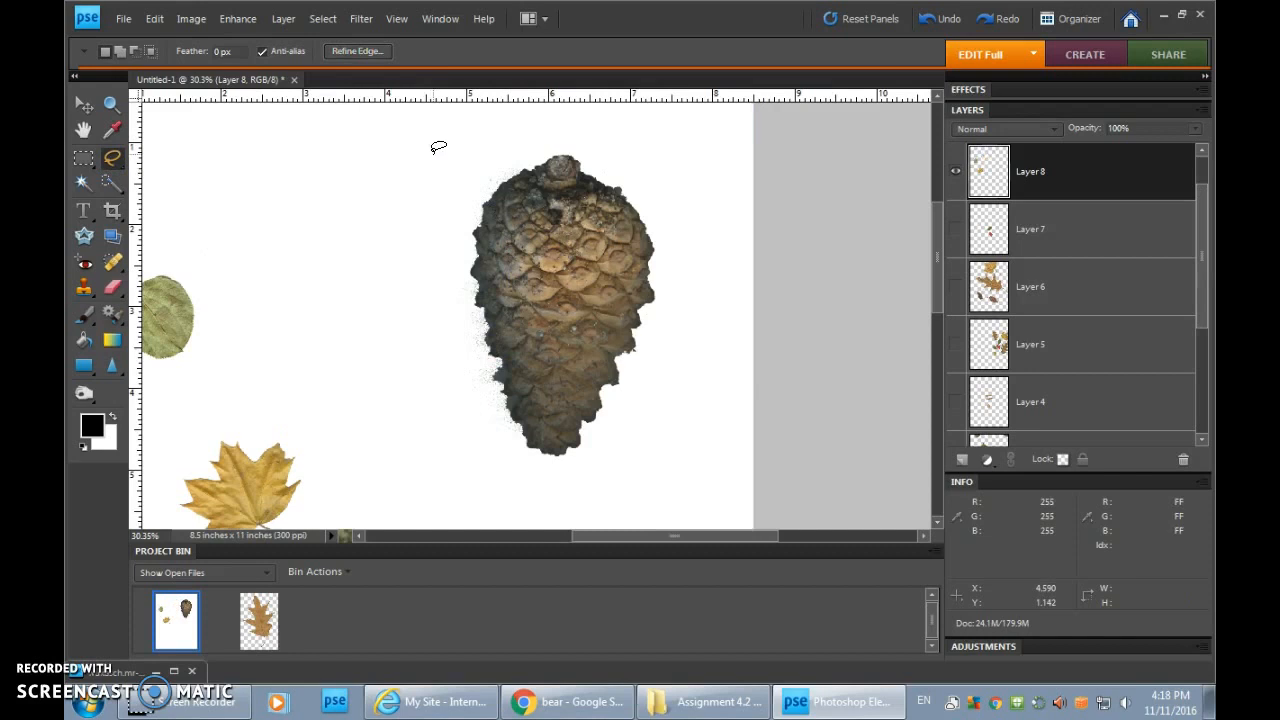
{"action": "key", "text": "ctrl+v"}
{"action": "left_click_drag", "start_coordinate": [440, 332], "coordinate": [313, 300]}
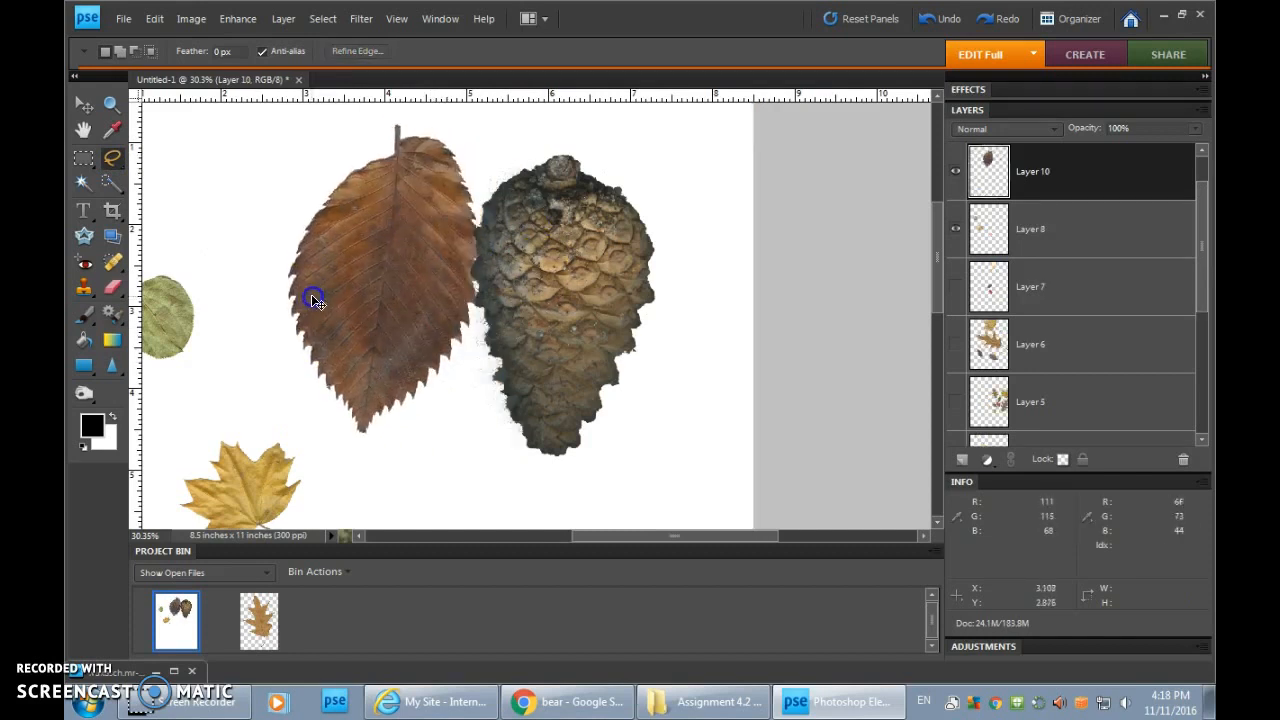
Hide Layer 8 and shift the brown leaf on Layer 10 left, away from the pinecone.
{"action": "left_click_drag", "start_coordinate": [1200, 209], "coordinate": [1200, 162]}
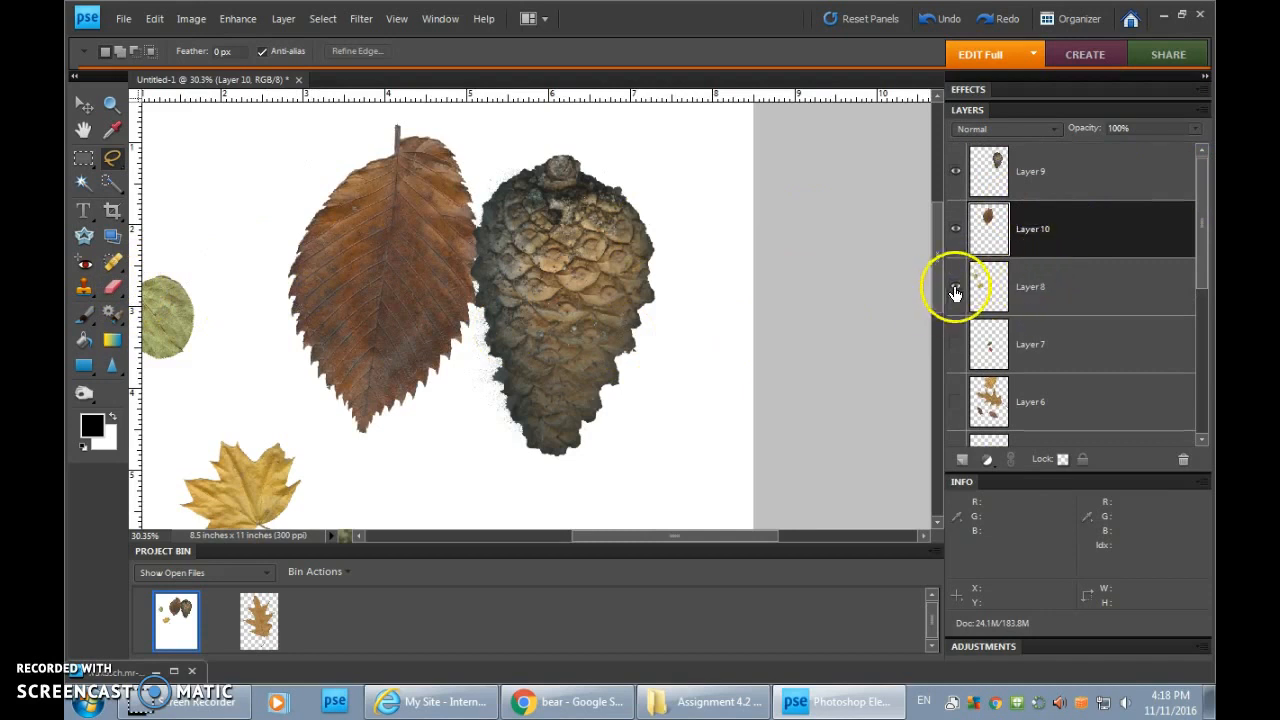
{"action": "left_click", "coordinate": [955, 289]}
{"action": "left_click", "coordinate": [84, 106]}
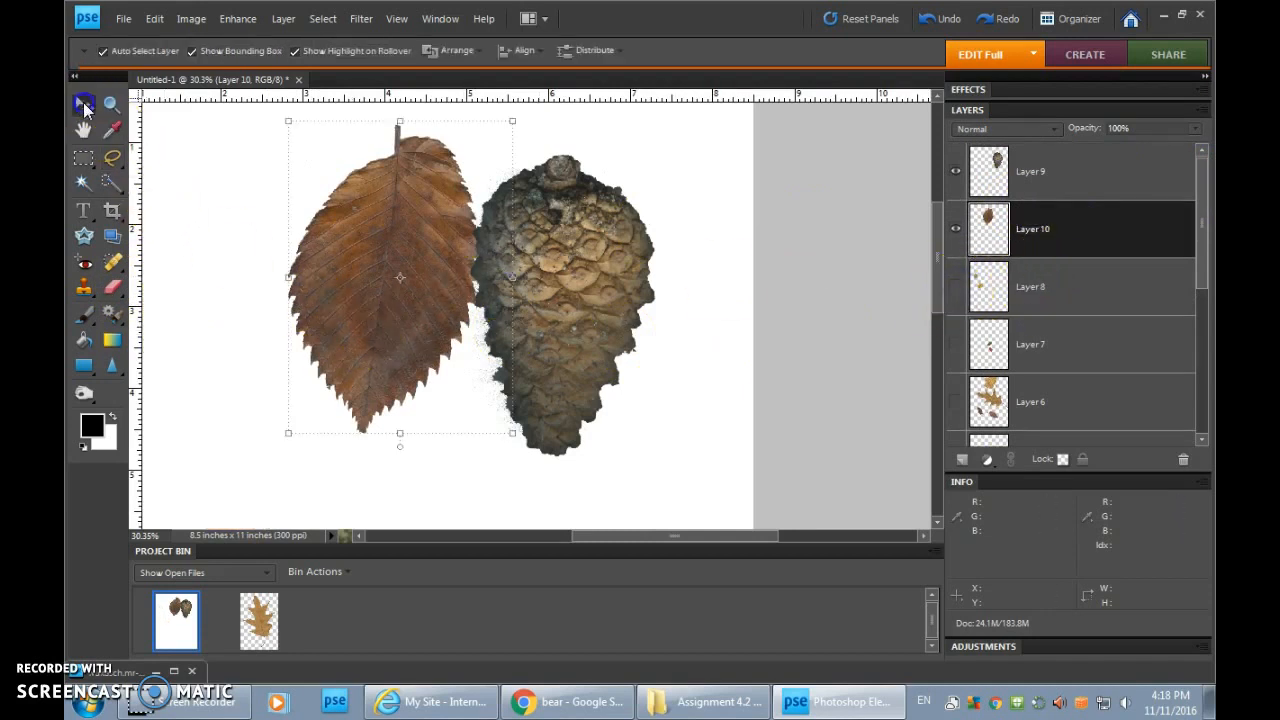
{"action": "left_click_drag", "start_coordinate": [414, 314], "coordinate": [337, 343]}
Stack the two pieces near the page's centre, with the pinecone directly above the brown leaf.
{"action": "key", "text": "ctrl+0"}
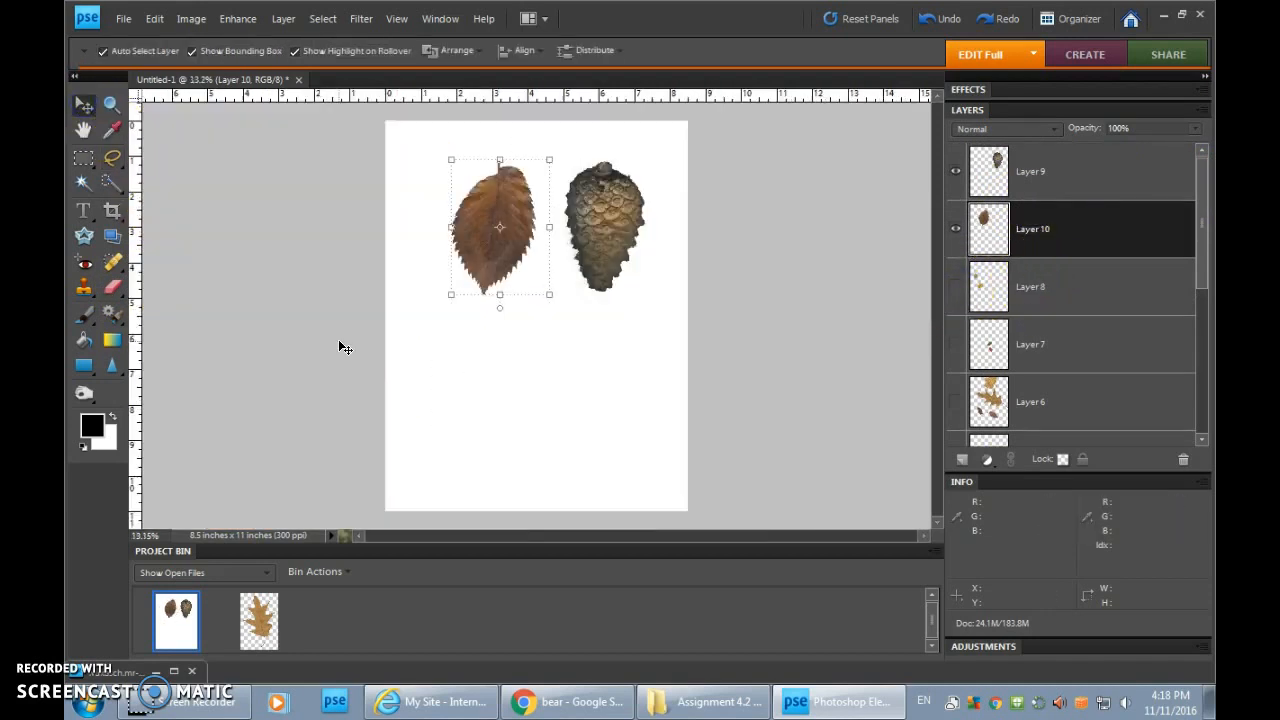
{"action": "left_click_drag", "start_coordinate": [514, 220], "coordinate": [533, 348]}
{"action": "left_click_drag", "start_coordinate": [608, 216], "coordinate": [542, 238]}
Switch to Chrome, examine a close-up bear face in the Google Images results as reference, and return to Photoshop Elements.
{"action": "left_click", "coordinate": [571, 700]}
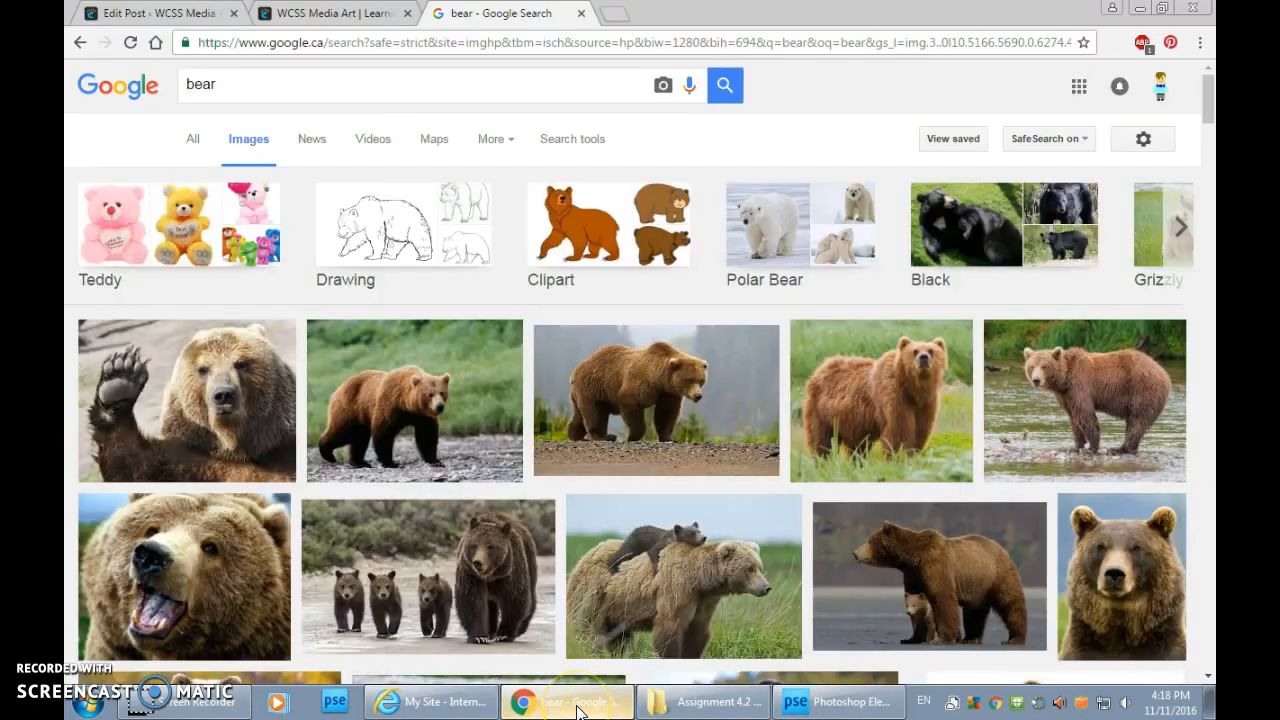
{"action": "right_click", "coordinate": [1158, 244]}
{"action": "left_click", "coordinate": [1207, 100]}
{"action": "left_click_drag", "start_coordinate": [1207, 98], "coordinate": [1210, 146]}
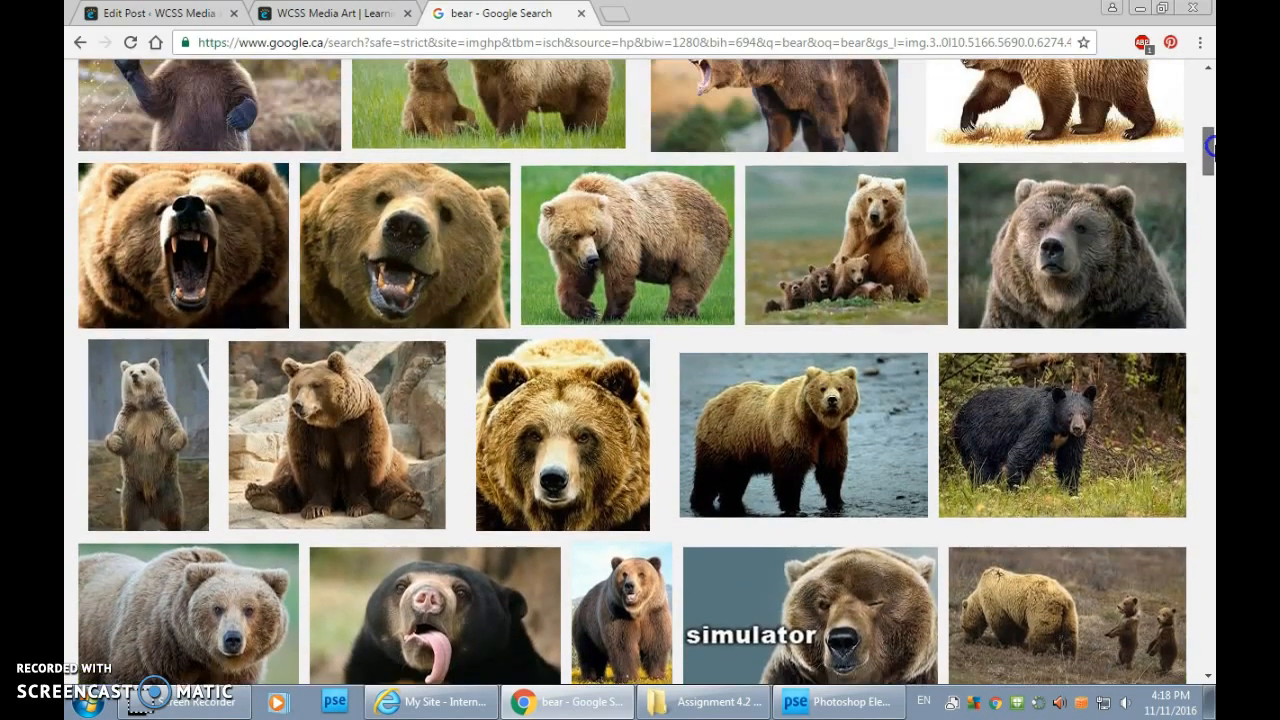
{"action": "left_click", "coordinate": [561, 431]}
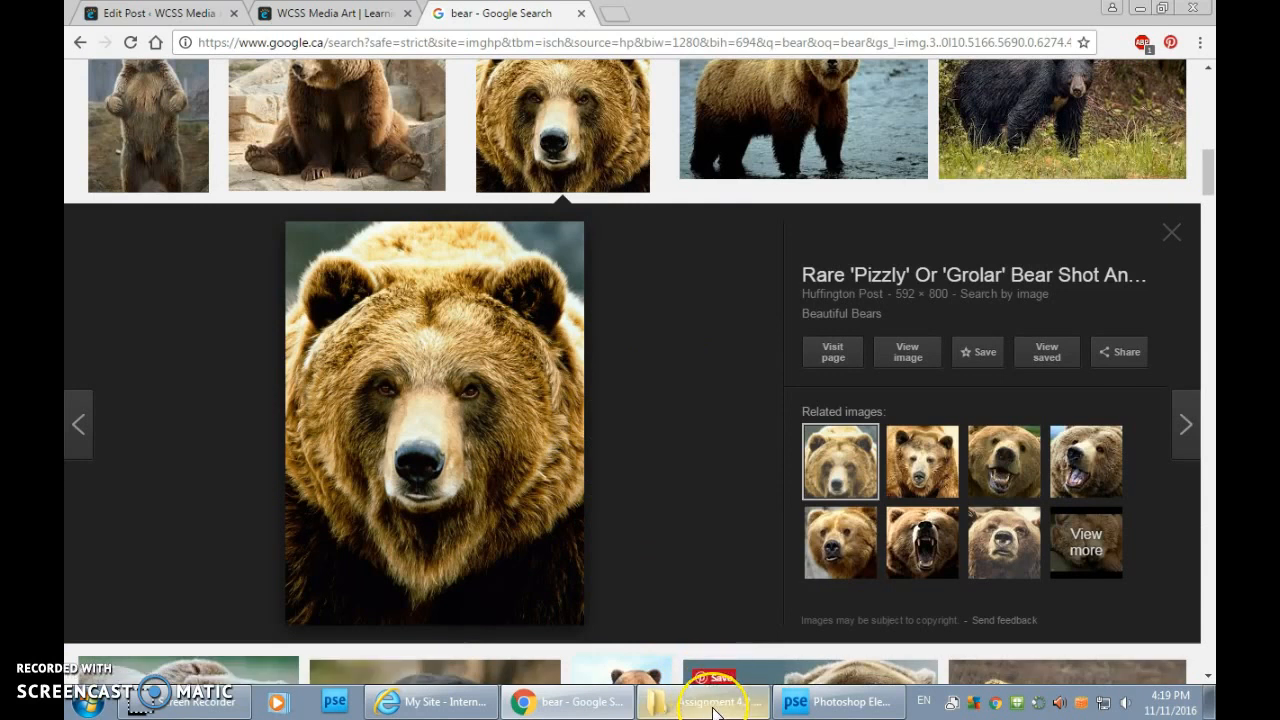
{"action": "mouse_move", "coordinate": [714, 711]}
{"action": "left_click", "coordinate": [845, 701]}
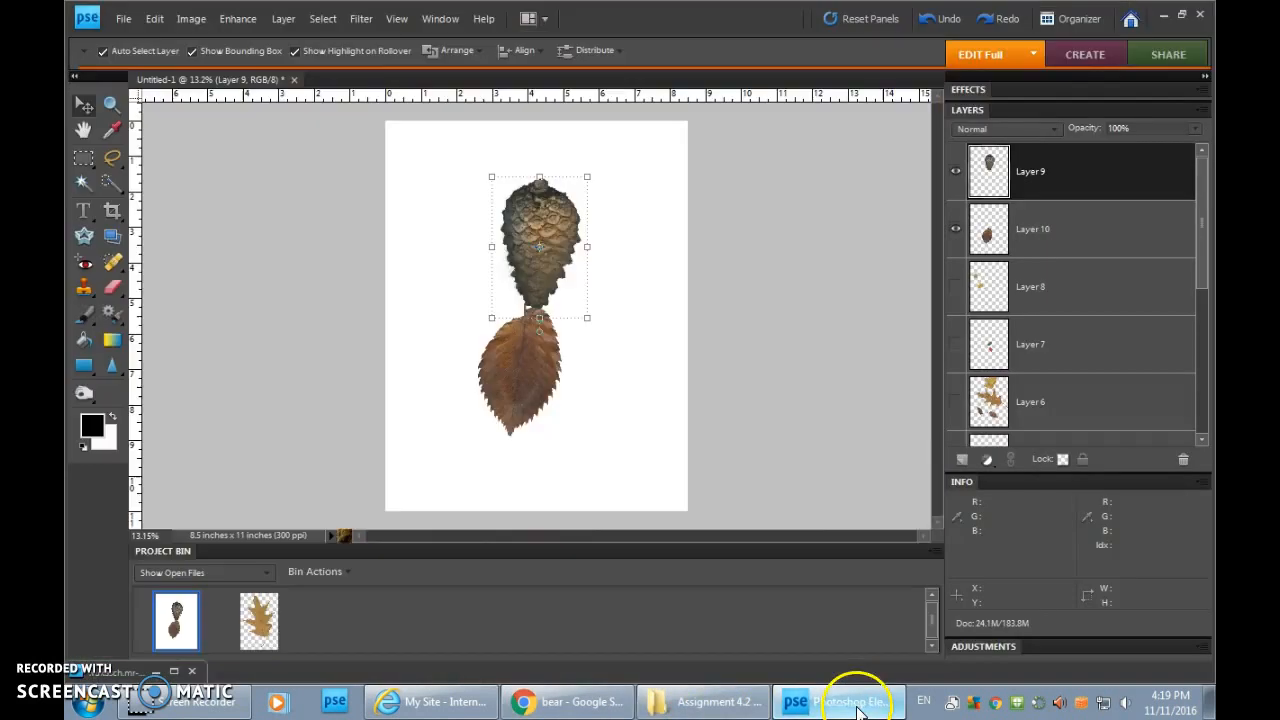
{"action": "left_click", "coordinate": [590, 248]}
{"action": "mouse_move", "coordinate": [590, 248]}
{"action": "left_mouse_down"}
{"action": "mouse_move", "coordinate": [691, 243]}
{"action": "mouse_move", "coordinate": [603, 243]}
{"action": "mouse_move", "coordinate": [615, 243]}
{"action": "left_mouse_up"}
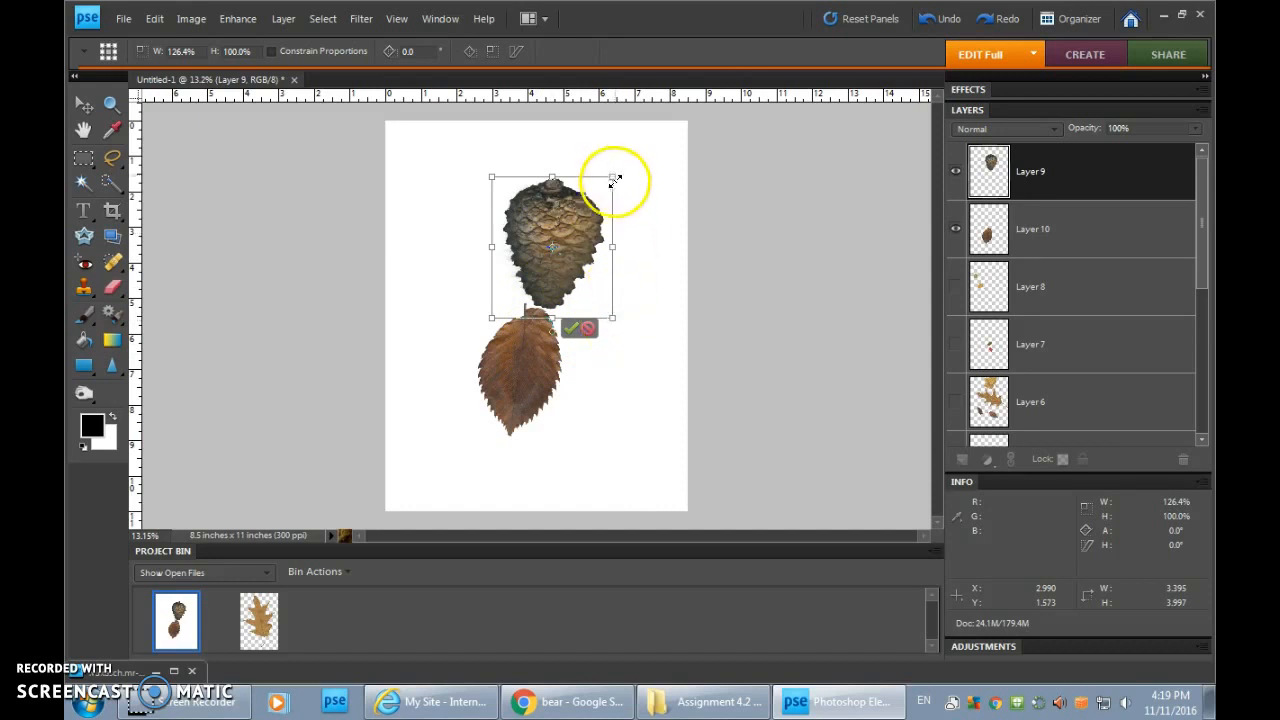
{"action": "mouse_move", "coordinate": [612, 318]}
{"action": "left_mouse_down"}
{"action": "mouse_move", "coordinate": [663, 383]}
{"action": "mouse_move", "coordinate": [585, 312]}
{"action": "mouse_move", "coordinate": [654, 374]}
{"action": "mouse_move", "coordinate": [626, 330]}
{"action": "left_mouse_up"}
{"action": "left_click", "coordinate": [568, 333]}
Scale the pinecone proportionally to 101.6% and place it over the brown leaf's top with a slight counterclockwise tilt.
{"action": "left_click_drag", "start_coordinate": [580, 293], "coordinate": [602, 325]}
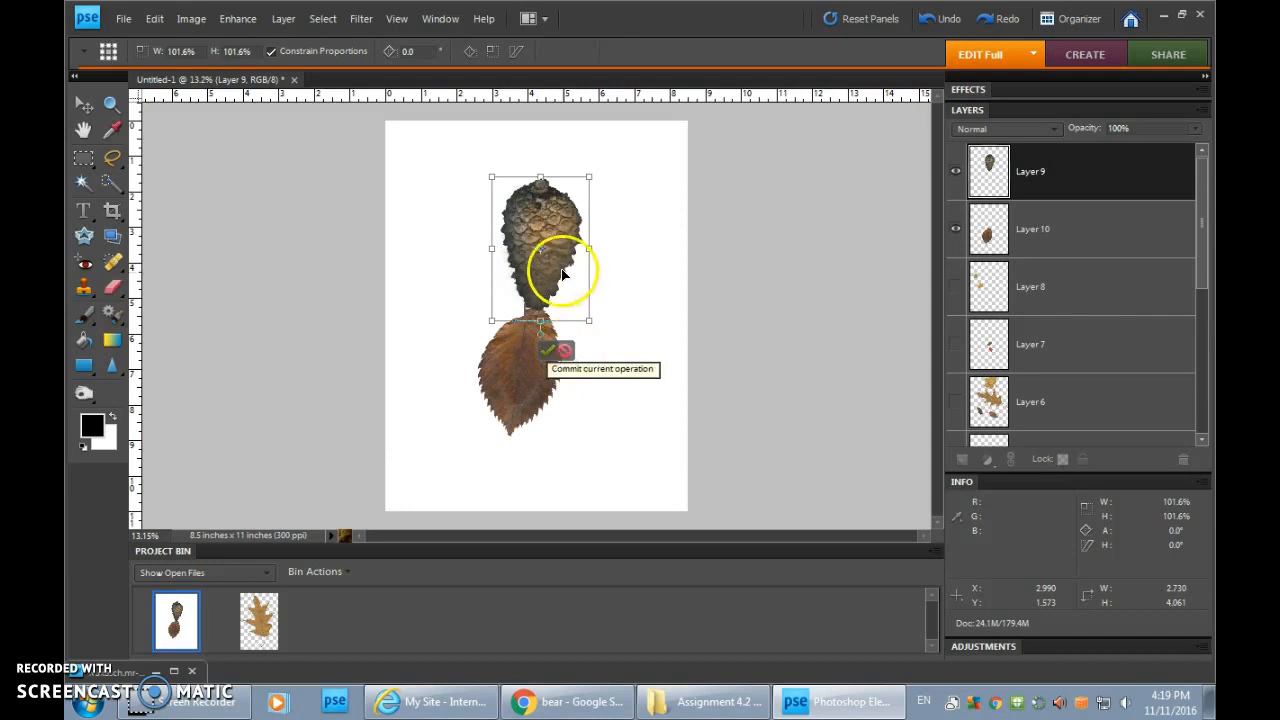
{"action": "left_click_drag", "start_coordinate": [556, 226], "coordinate": [515, 277]}
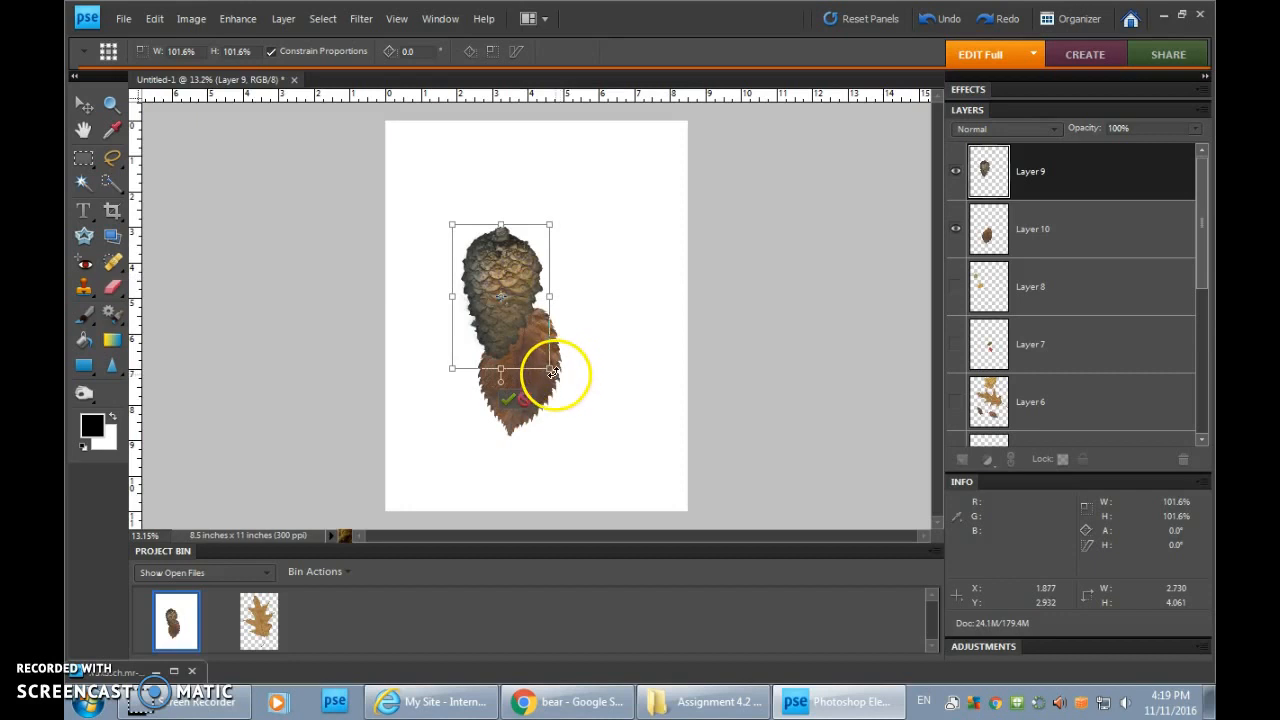
{"action": "left_click_drag", "start_coordinate": [555, 376], "coordinate": [590, 355]}
{"action": "left_click", "coordinate": [492, 391]}
Duplicate Layer 9 as "Layer 9 copy" and move the copied pinecone to the right of the original.
{"action": "right_click", "coordinate": [1049, 170]}
{"action": "left_click", "coordinate": [1079, 225]}
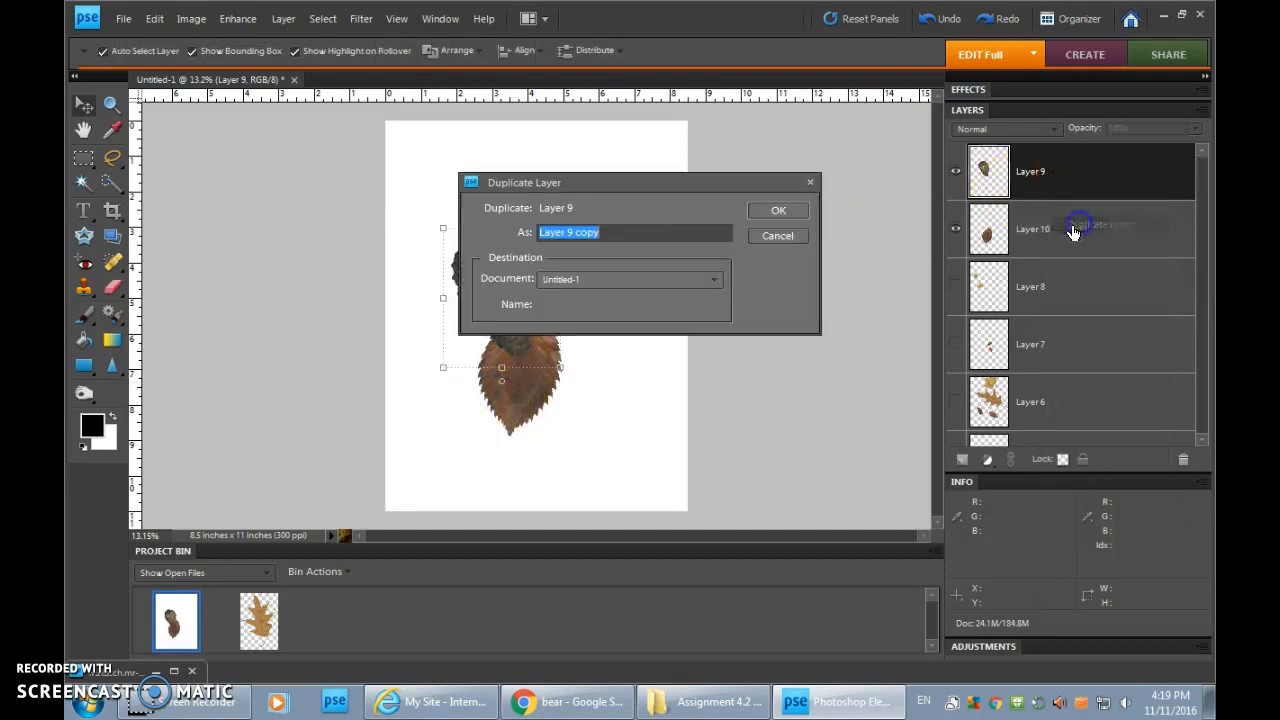
{"action": "left_click", "coordinate": [766, 211]}
{"action": "left_click_drag", "start_coordinate": [505, 266], "coordinate": [548, 266]}
Rotate the copied pinecone to 44.8°, scale it proportionally to 121.8%, and overlap it with the original pinecone's right side.
{"action": "left_click_drag", "start_coordinate": [612, 230], "coordinate": [654, 294]}
{"action": "left_click_drag", "start_coordinate": [538, 266], "coordinate": [527, 243]}
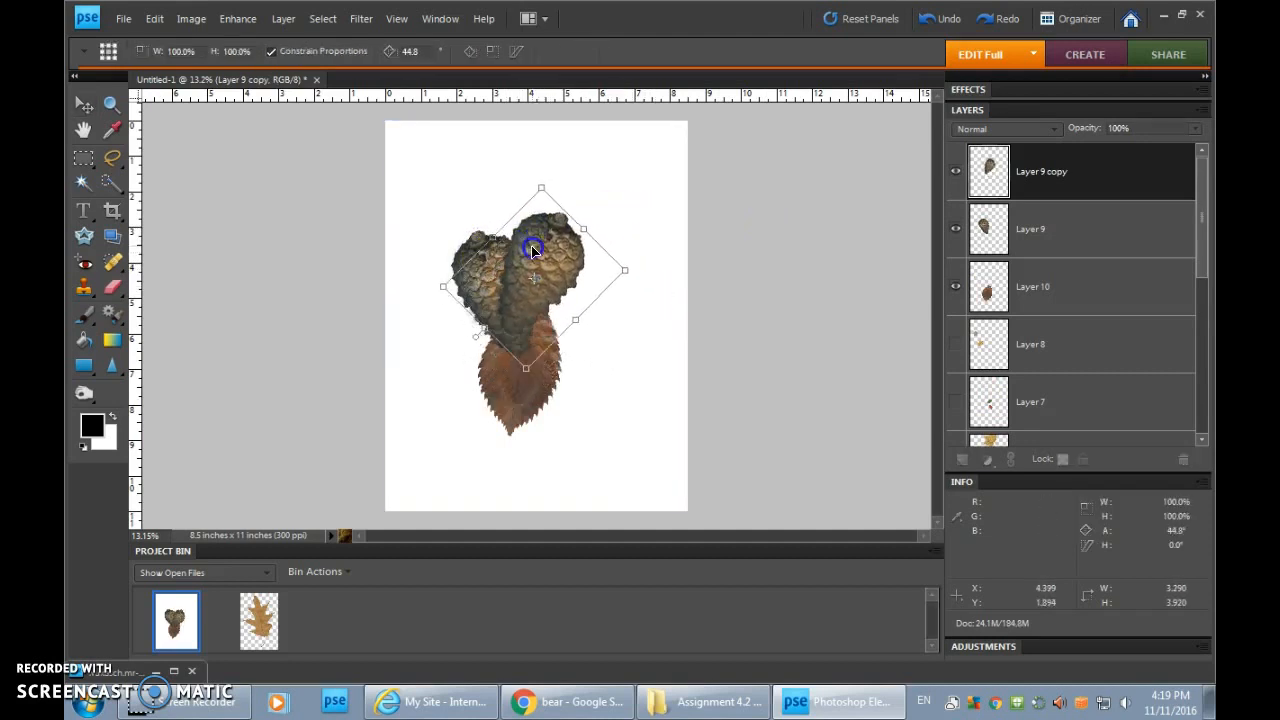
{"action": "left_click_drag", "start_coordinate": [525, 373], "coordinate": [532, 411]}
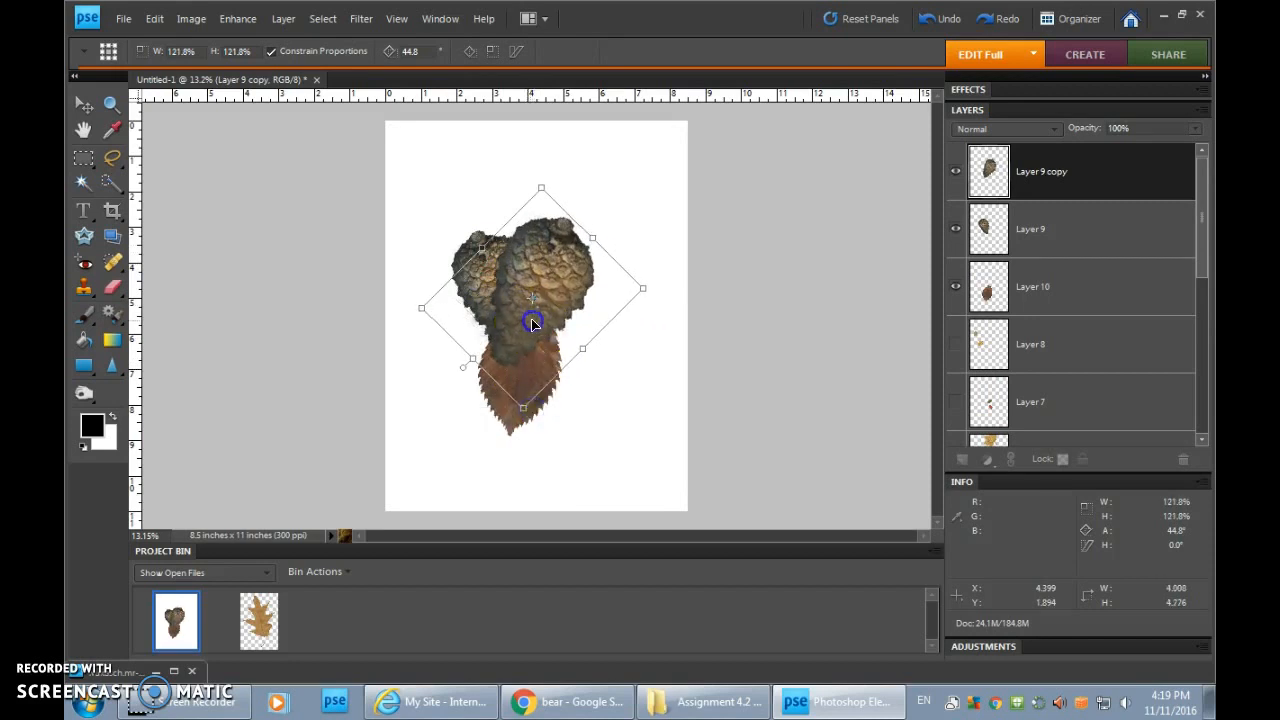
{"action": "left_click_drag", "start_coordinate": [533, 322], "coordinate": [542, 322]}
Check the bear face in Chrome, return to Photoshop Elements, shift the copied pinecone slightly right and apply its transformation.
{"action": "left_click", "coordinate": [575, 705]}
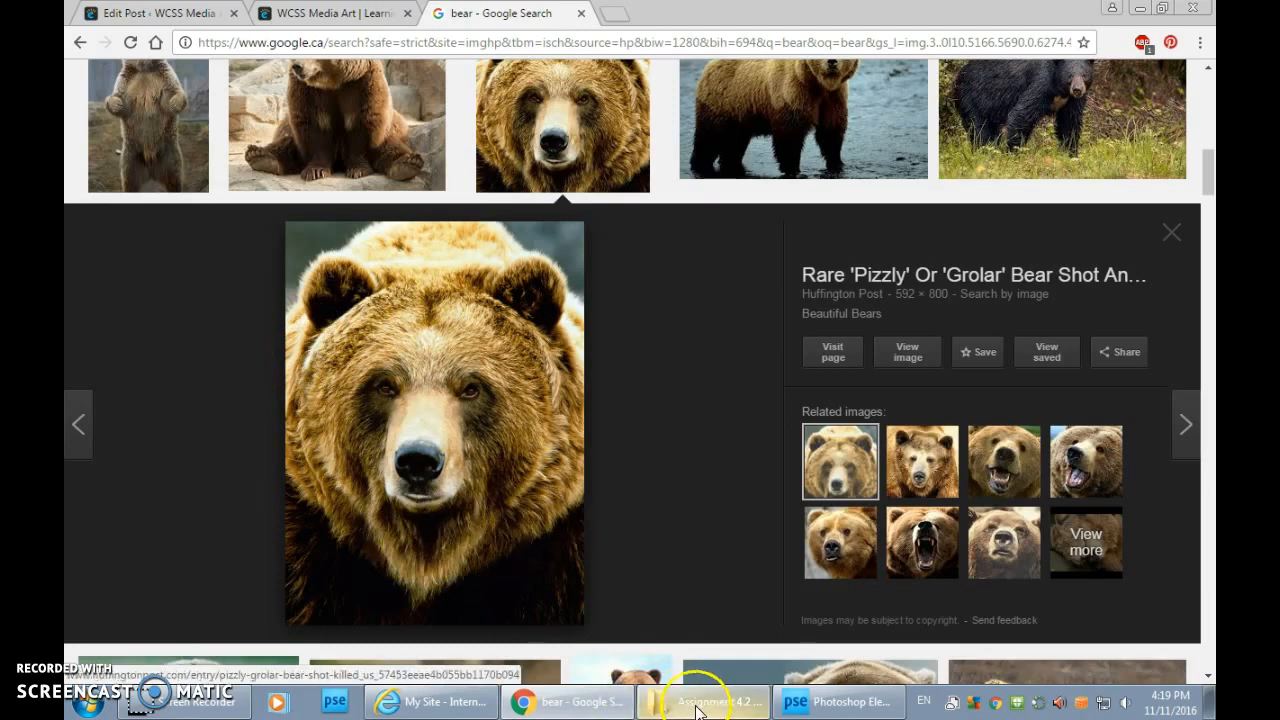
{"action": "mouse_move", "coordinate": [698, 712]}
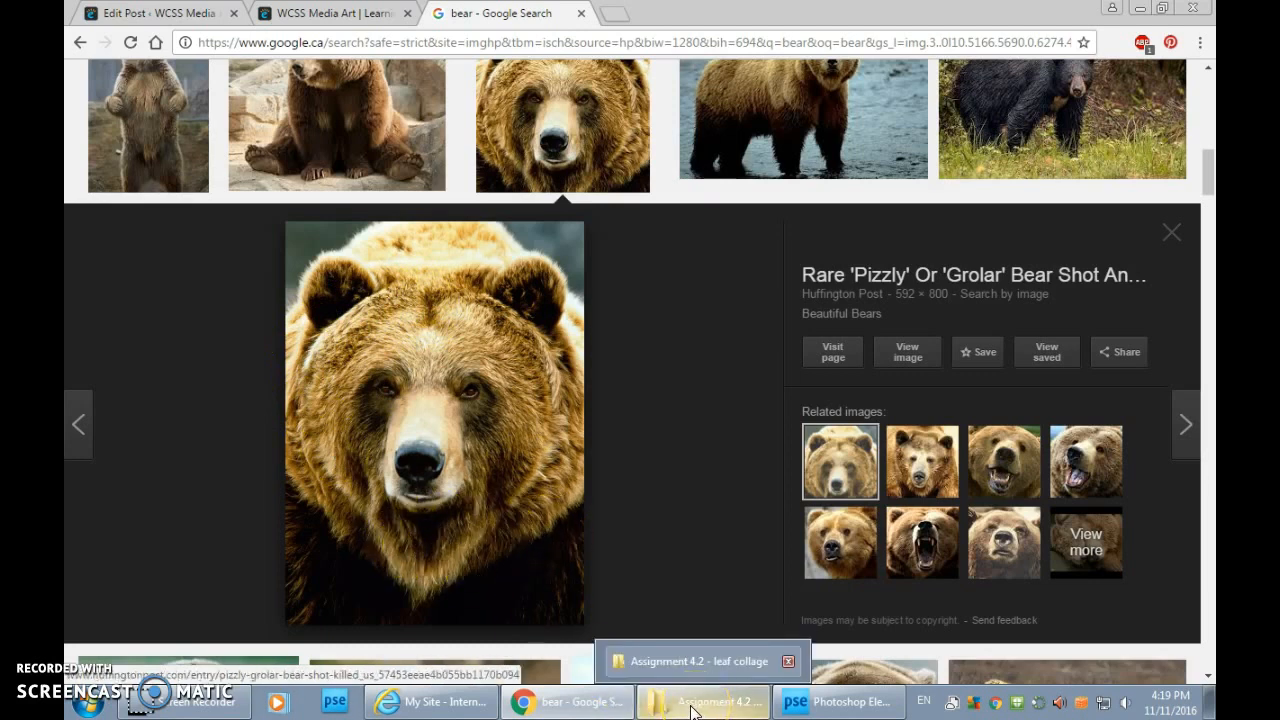
{"action": "left_click", "coordinate": [838, 701]}
{"action": "left_click_drag", "start_coordinate": [538, 260], "coordinate": [558, 265]}
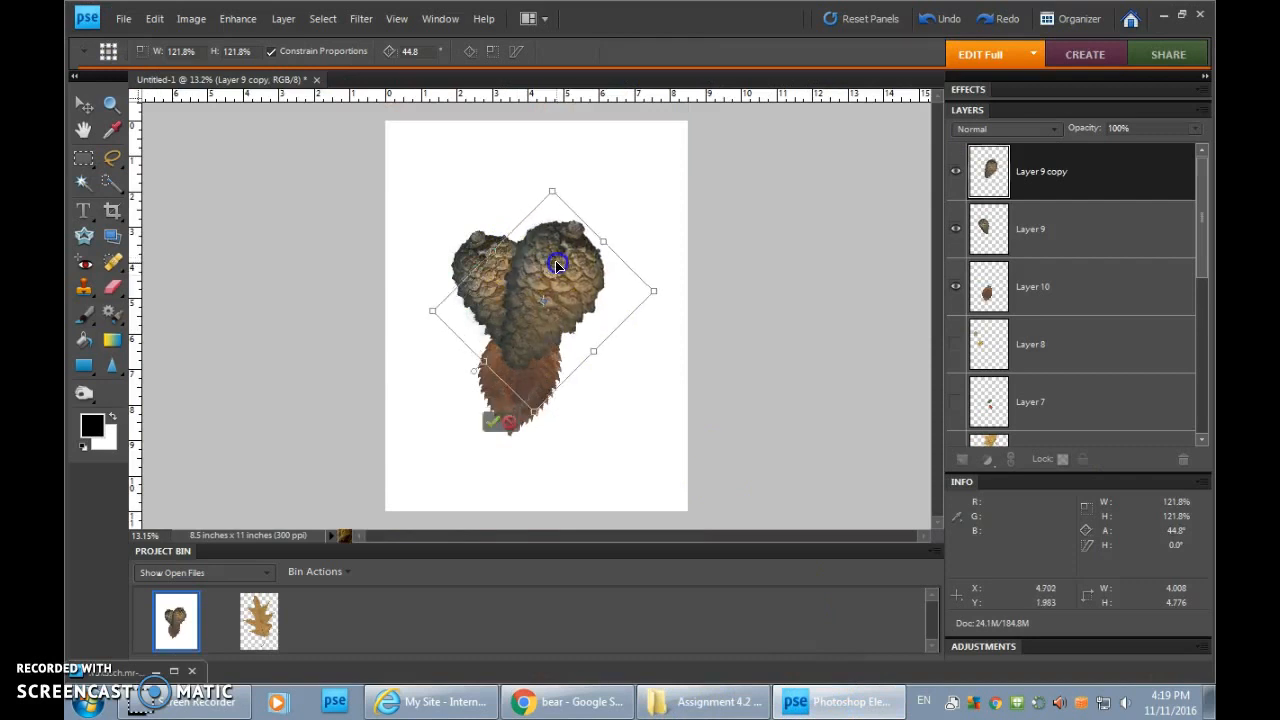
{"action": "left_click", "coordinate": [491, 421]}
{"action": "left_click", "coordinate": [557, 271]}
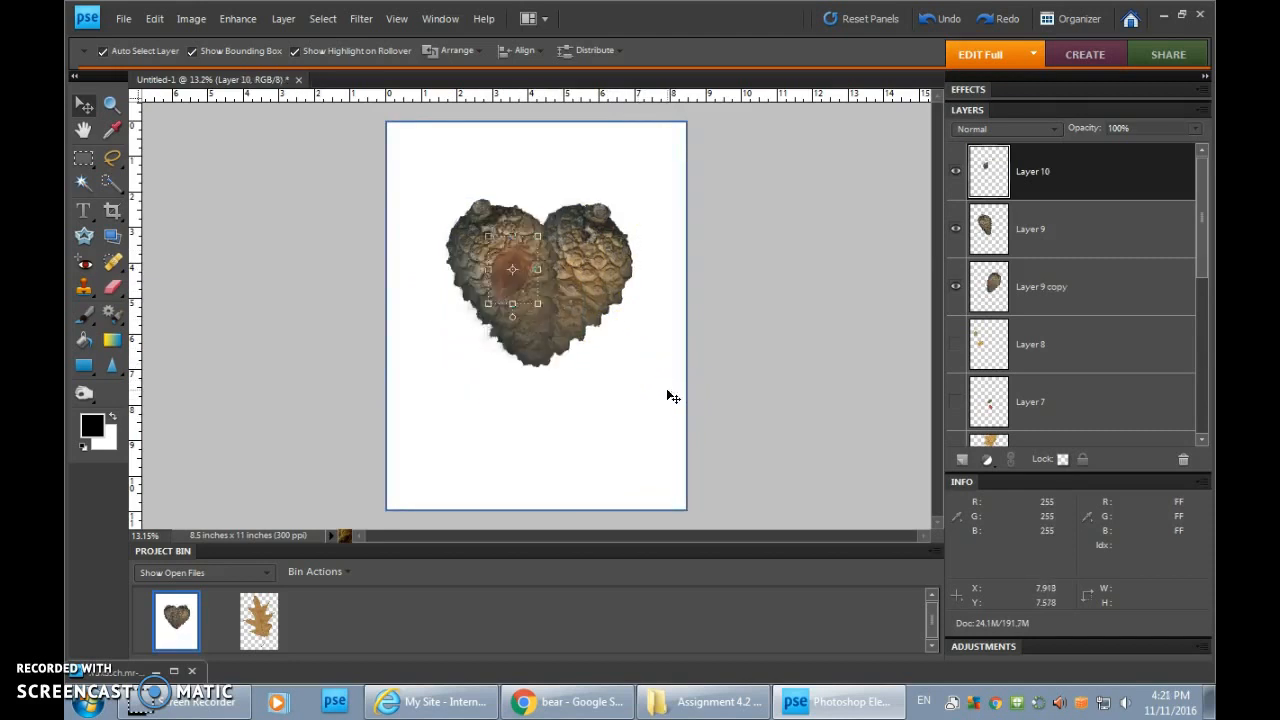
{"action": "left_click_drag", "start_coordinate": [548, 292], "coordinate": [525, 279]}
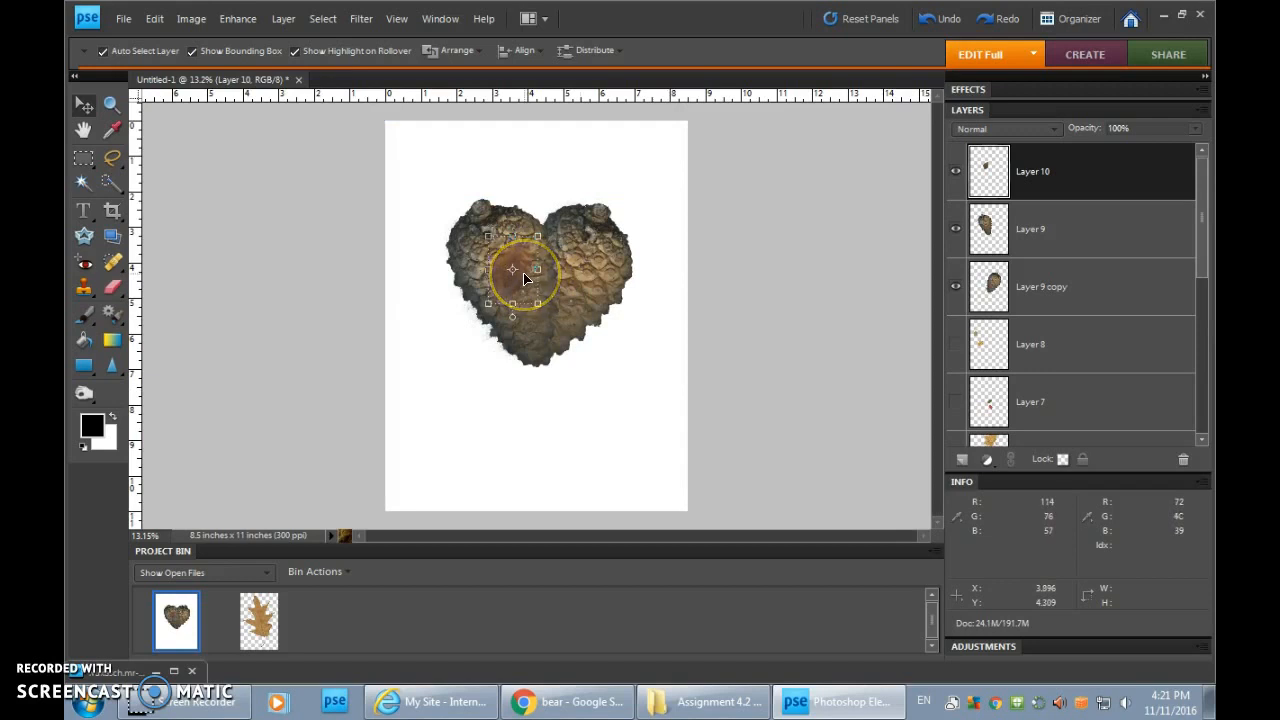
{"action": "right_click", "coordinate": [1053, 170]}
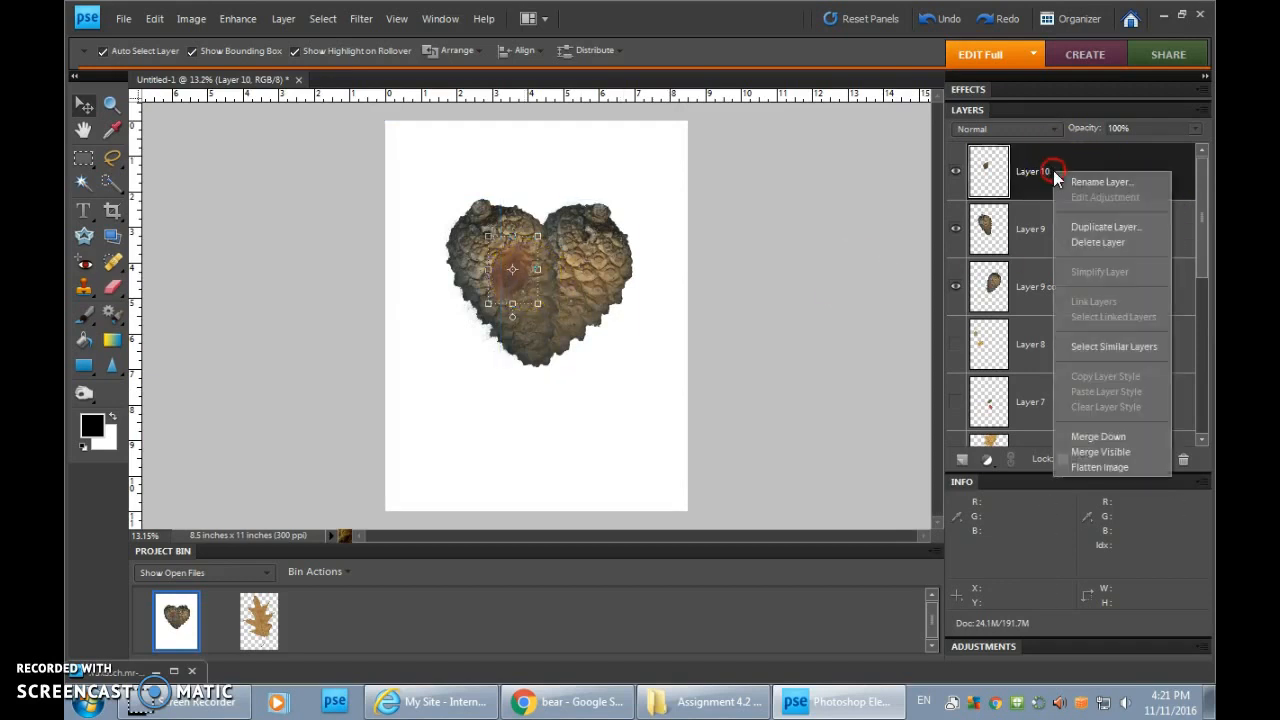
{"action": "left_click", "coordinate": [1095, 228]}
{"action": "left_click", "coordinate": [772, 211]}
{"action": "left_click_drag", "start_coordinate": [500, 271], "coordinate": [566, 292]}
{"action": "key", "text": "ctrl+z"}
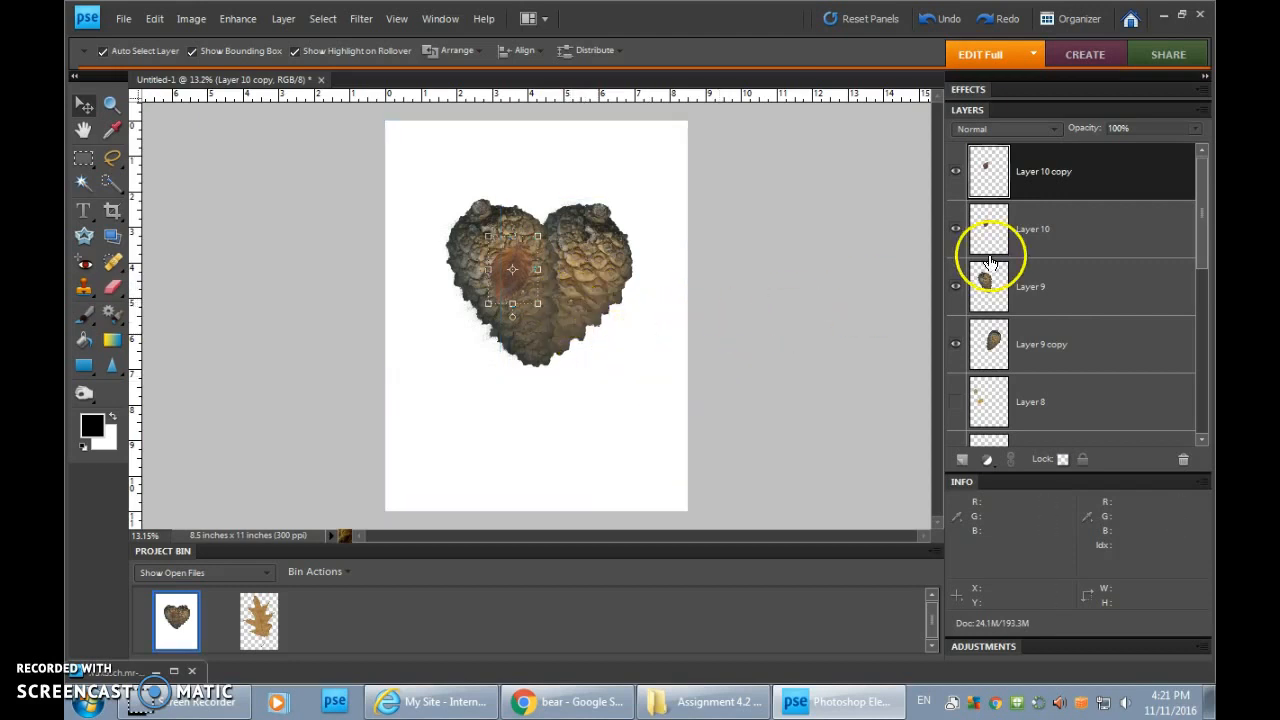
{"action": "key", "text": "ctrl+z"}
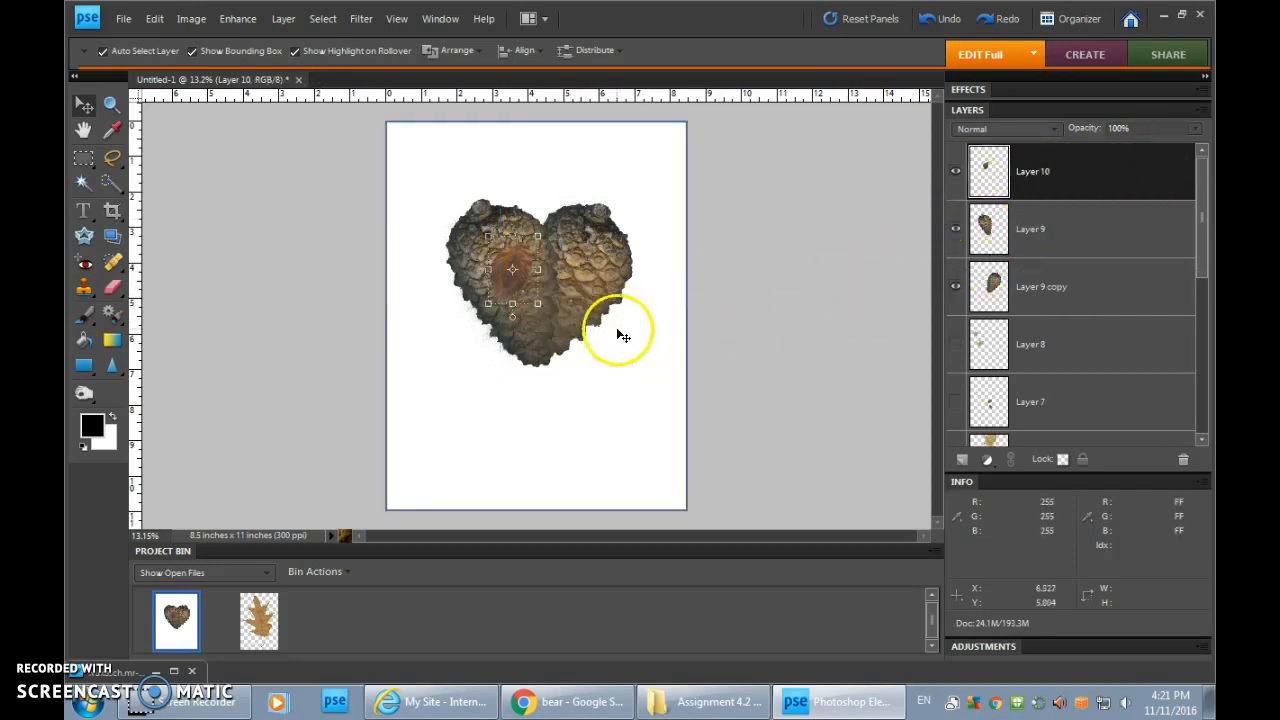
{"action": "left_click", "coordinate": [623, 337]}
{"action": "left_click_drag", "start_coordinate": [1200, 337], "coordinate": [1210, 170]}
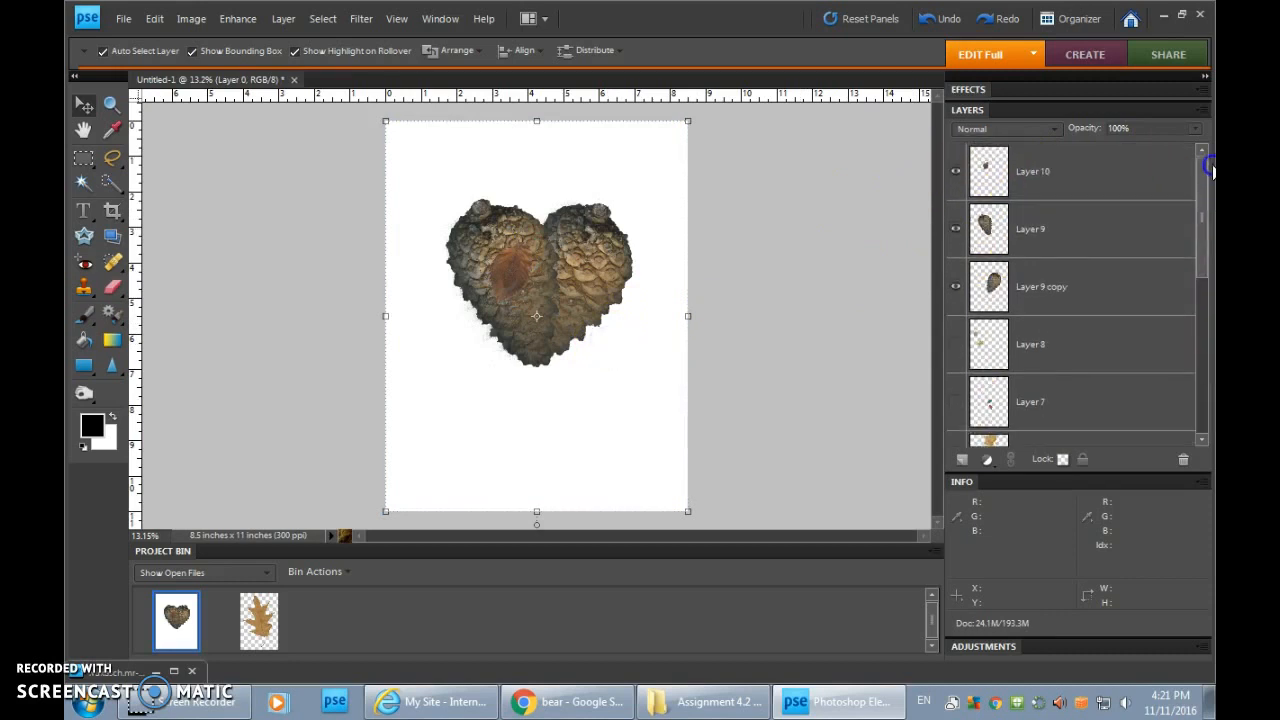
Duplicate the small brown leaf on Layer 10 twice.
{"action": "left_click", "coordinate": [1046, 187]}
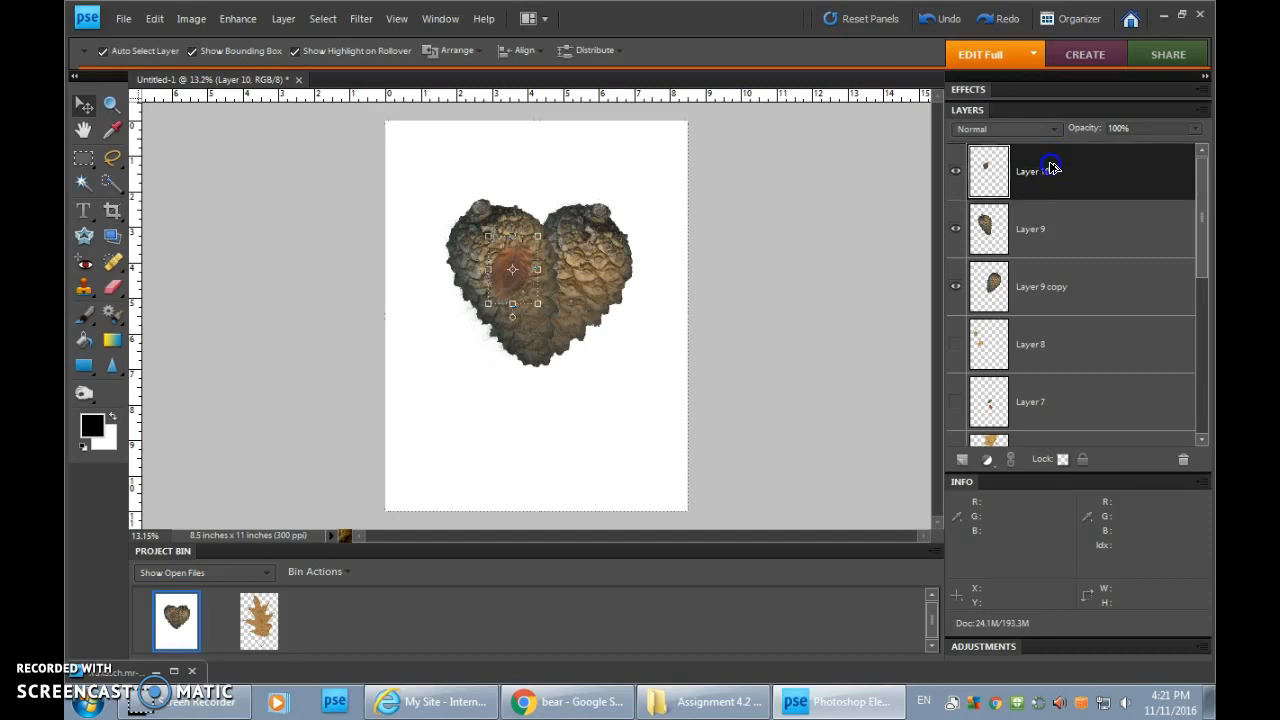
{"action": "key", "text": "ctrl+j"}
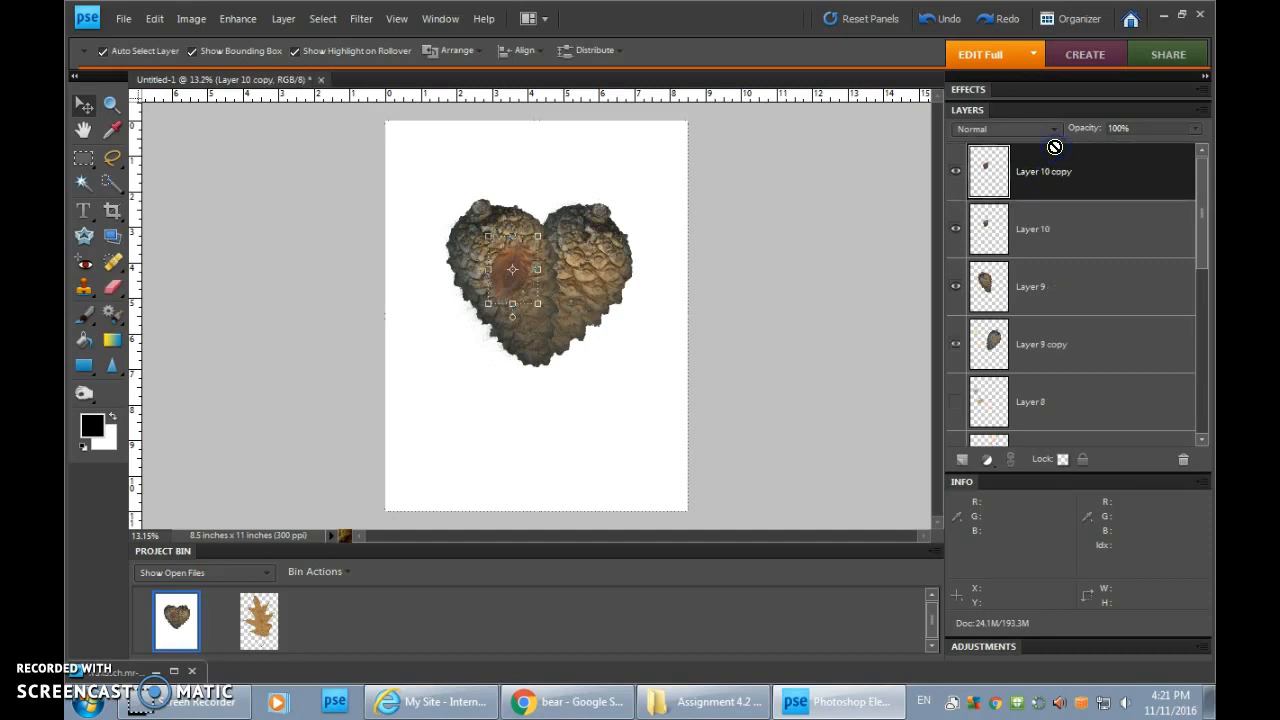
{"action": "mouse_move", "coordinate": [1051, 171]}
{"action": "left_mouse_down"}
{"action": "mouse_move", "coordinate": [1063, 171]}
{"action": "mouse_move", "coordinate": [1057, 194]}
{"action": "mouse_move", "coordinate": [1064, 185]}
{"action": "left_mouse_up"}
{"action": "left_click_drag", "start_coordinate": [1064, 174], "coordinate": [1077, 203]}
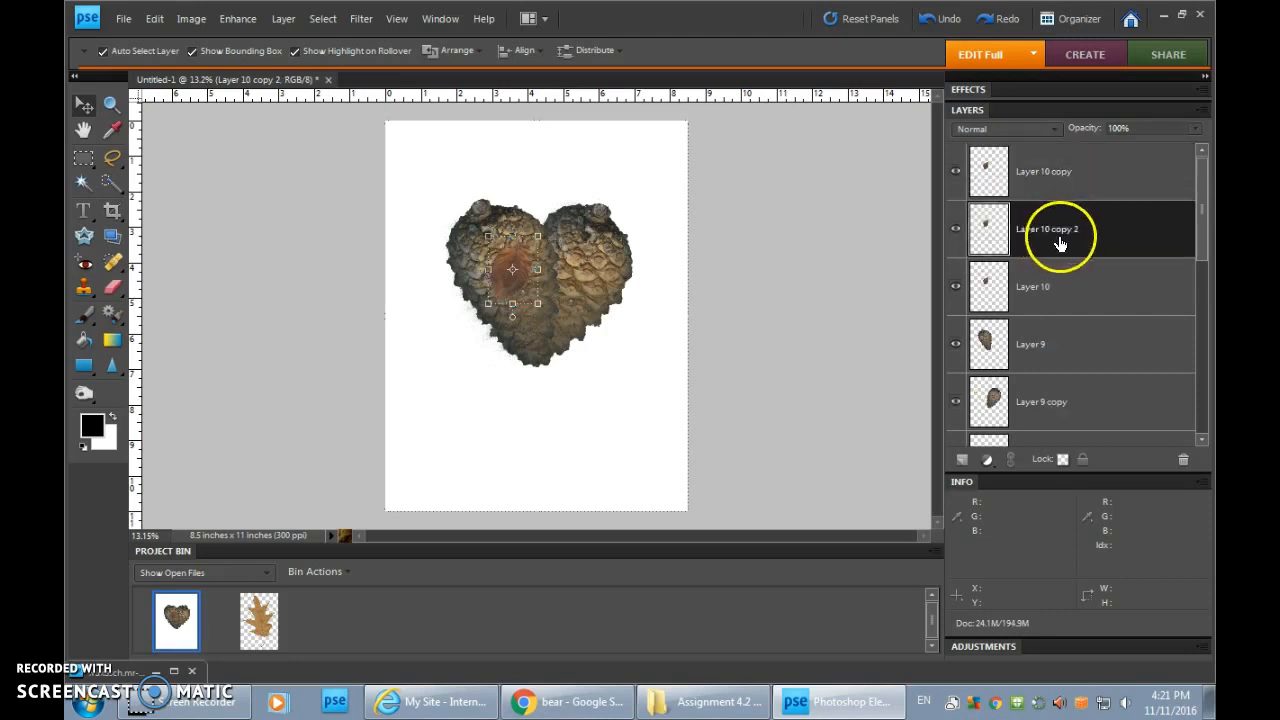
Place one small leaf copy over the heart shape's bottom tip and the other on the right pinecone as the second eye.
{"action": "left_click_drag", "start_coordinate": [509, 283], "coordinate": [529, 320]}
{"action": "left_click", "coordinate": [565, 265]}
{"action": "left_click_drag", "start_coordinate": [583, 278], "coordinate": [585, 271]}
Flip the right eye's leaf layer horizontally and shift it slightly left so it mirrors the left leaf.
{"action": "left_click", "coordinate": [191, 18]}
{"action": "left_click", "coordinate": [212, 41]}
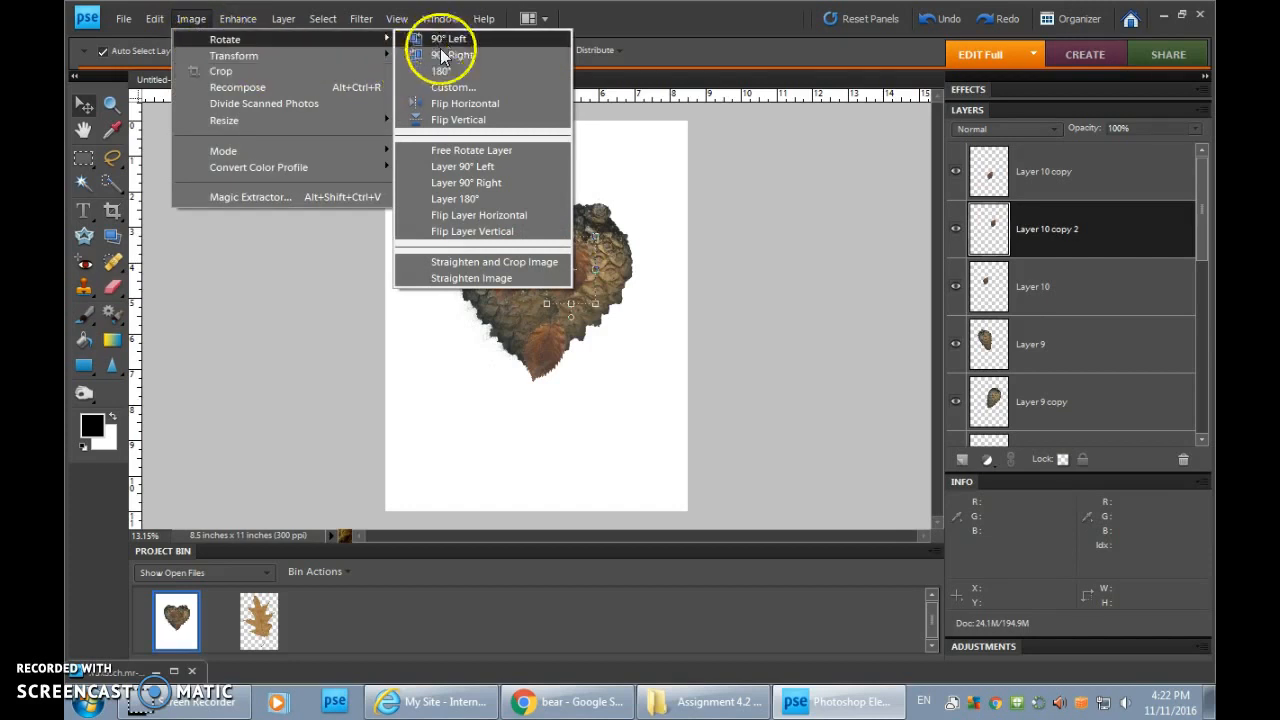
{"action": "left_click", "coordinate": [488, 216]}
{"action": "mouse_move", "coordinate": [571, 273]}
{"action": "left_mouse_down"}
{"action": "mouse_move", "coordinate": [576, 263]}
{"action": "mouse_move", "coordinate": [564, 275]}
{"action": "left_mouse_up"}
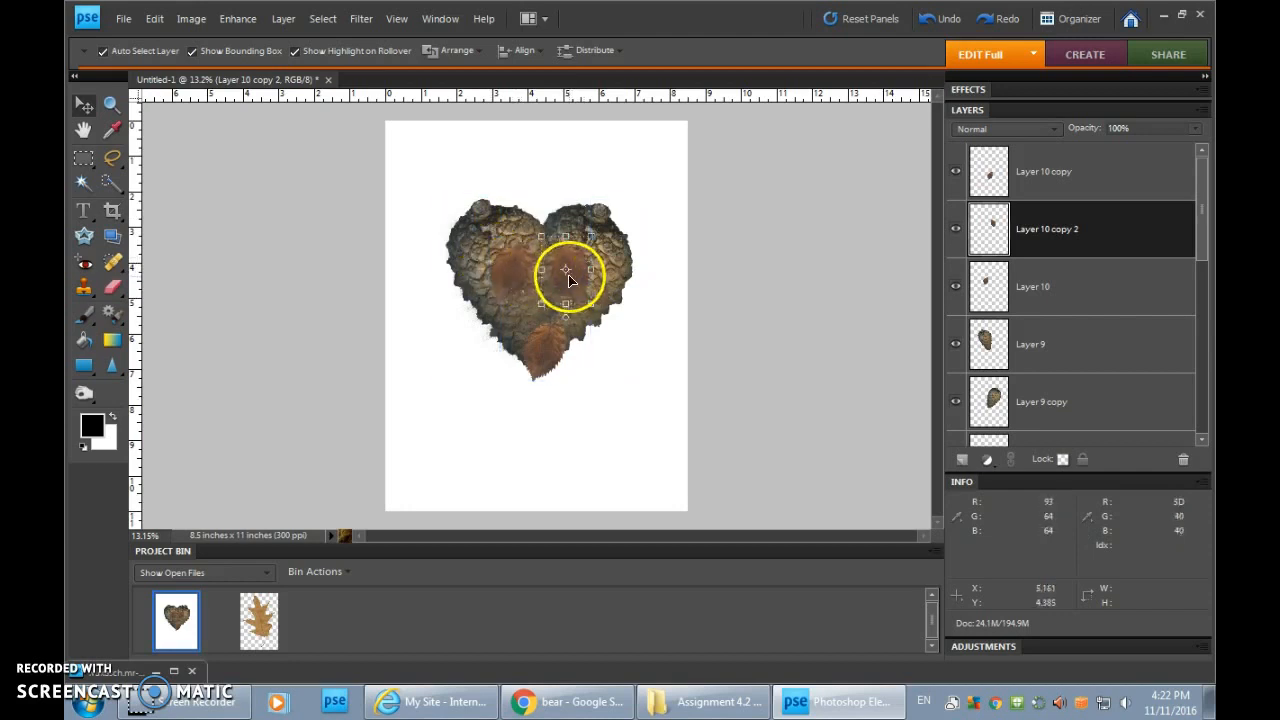
Examine the eyes and muzzle of the bear photo in Chrome as reference and return to Photoshop Elements.
{"action": "left_click", "coordinate": [545, 700]}
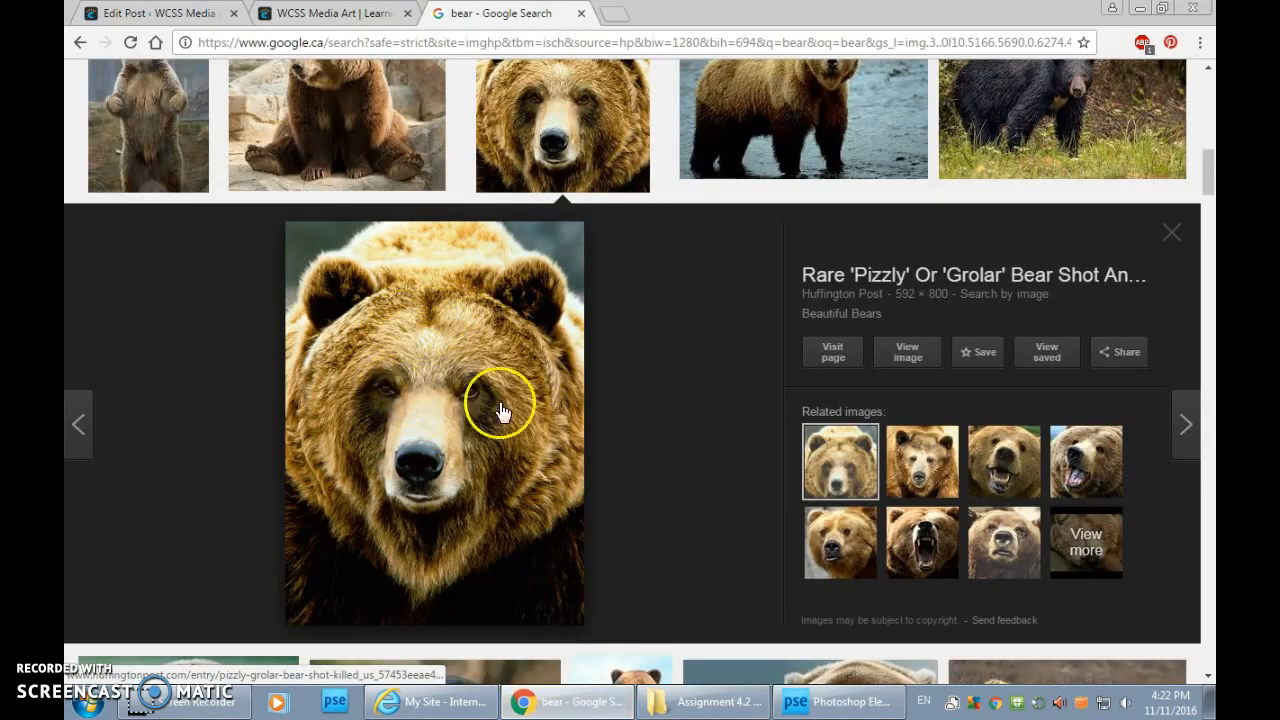
{"action": "left_click", "coordinate": [787, 699]}
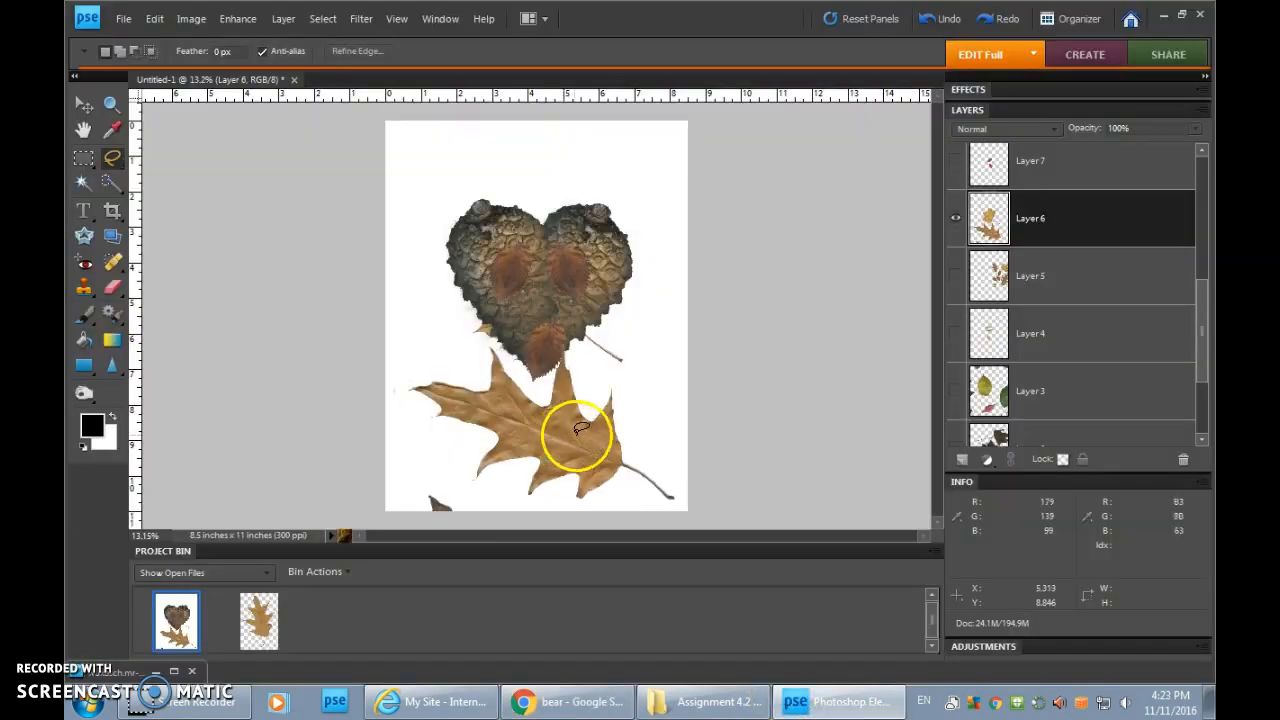
{"action": "left_click", "coordinate": [571, 700]}
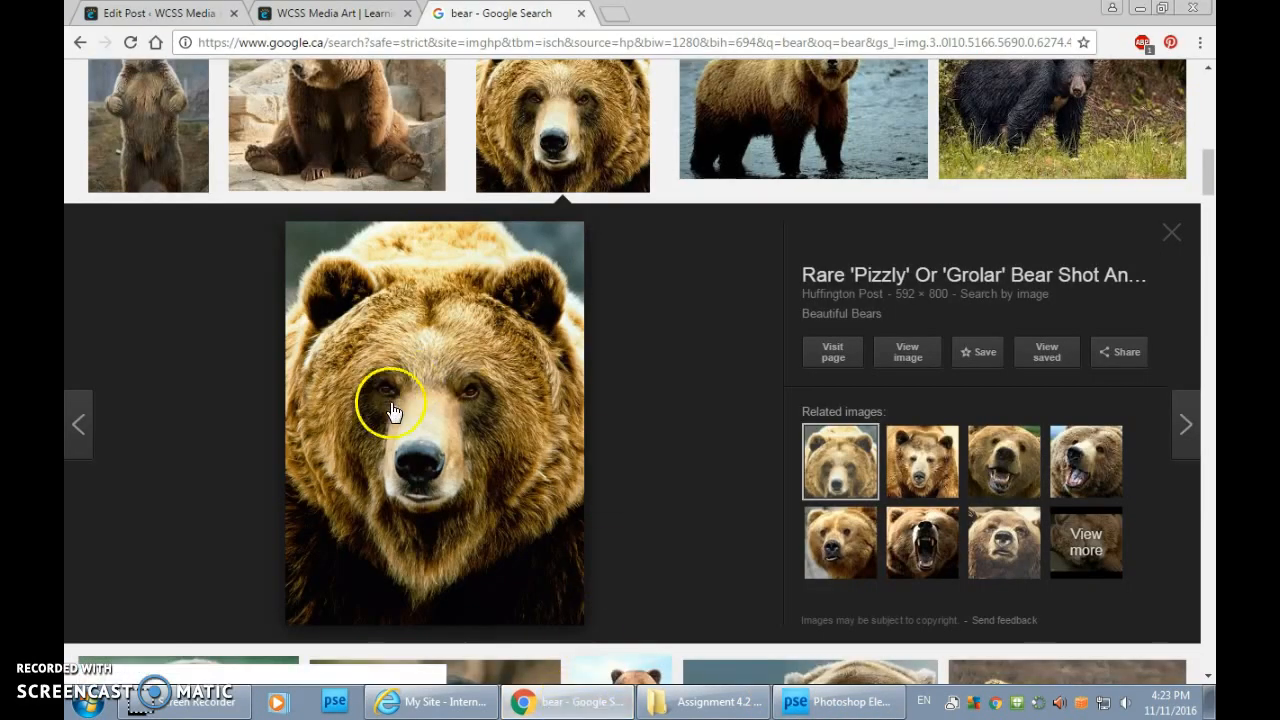
{"action": "left_click", "coordinate": [812, 704]}
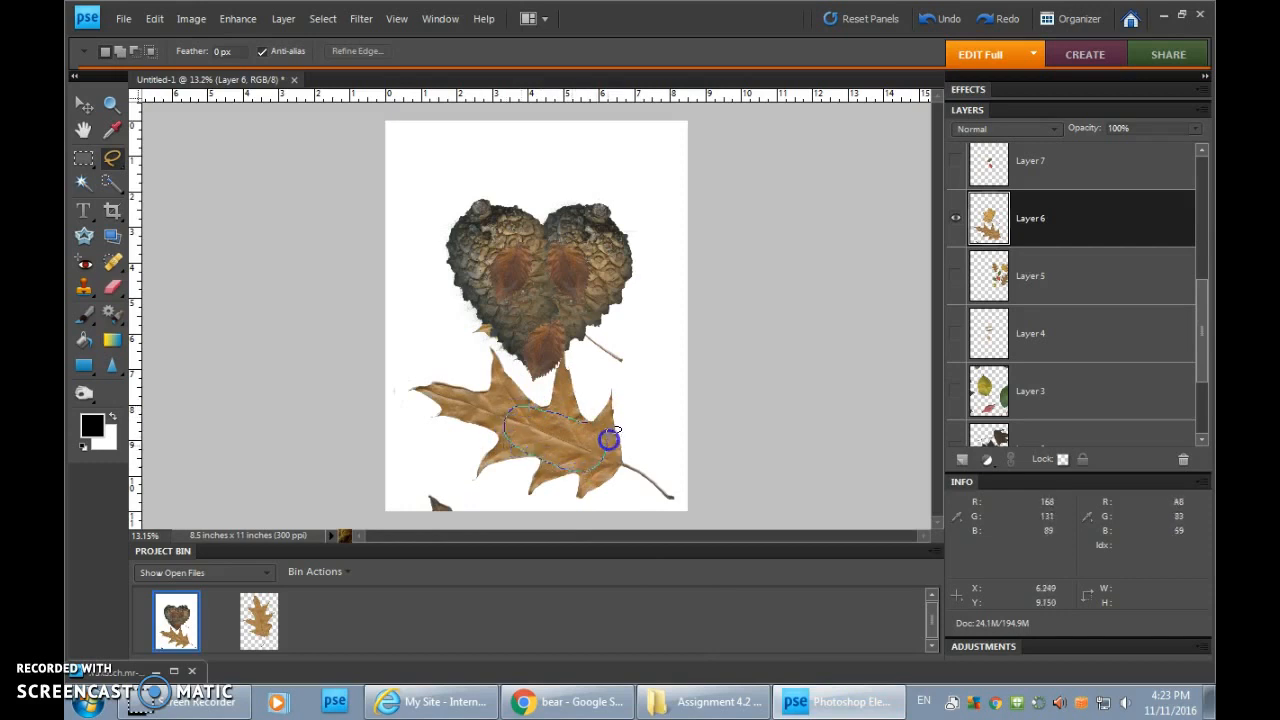
Lasso an elongated oval from the centre of the lower oak leaf on Layer 6, cut it and paste it onto a new layer.
{"action": "left_click_drag", "start_coordinate": [583, 421], "coordinate": [584, 422]}
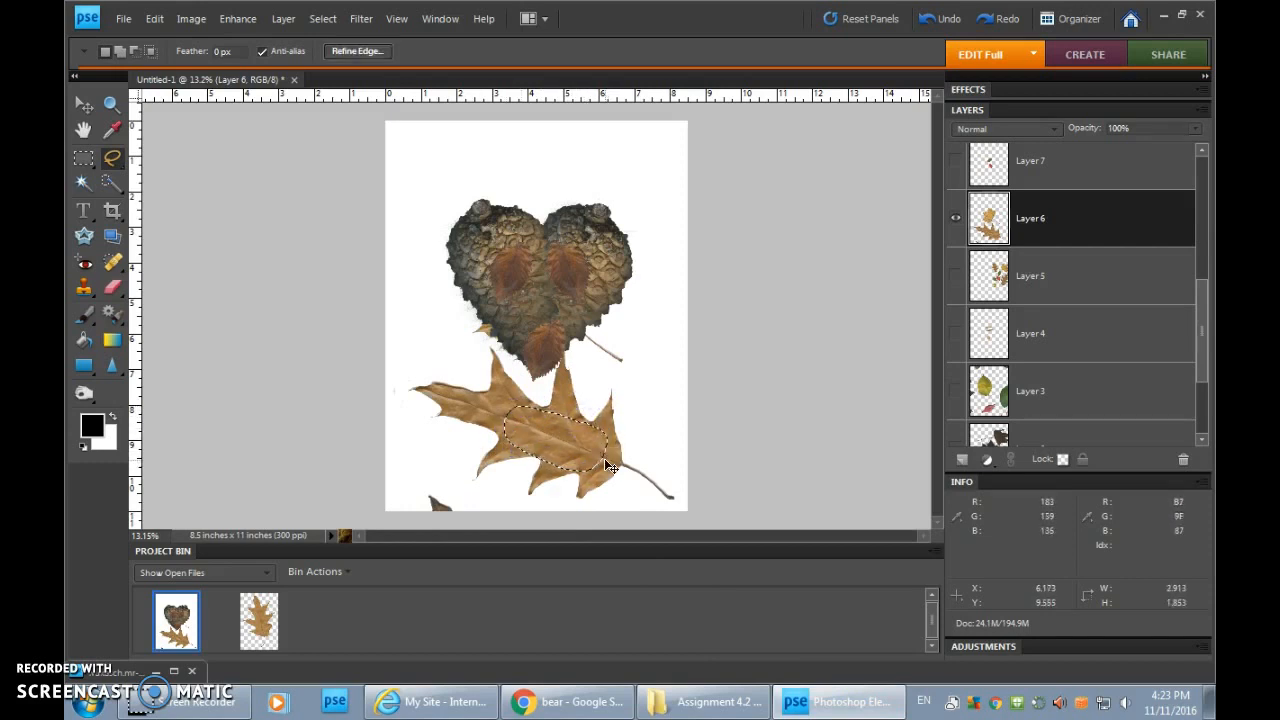
{"action": "key", "text": "ctrl+x"}
{"action": "key", "text": "ctrl+v"}
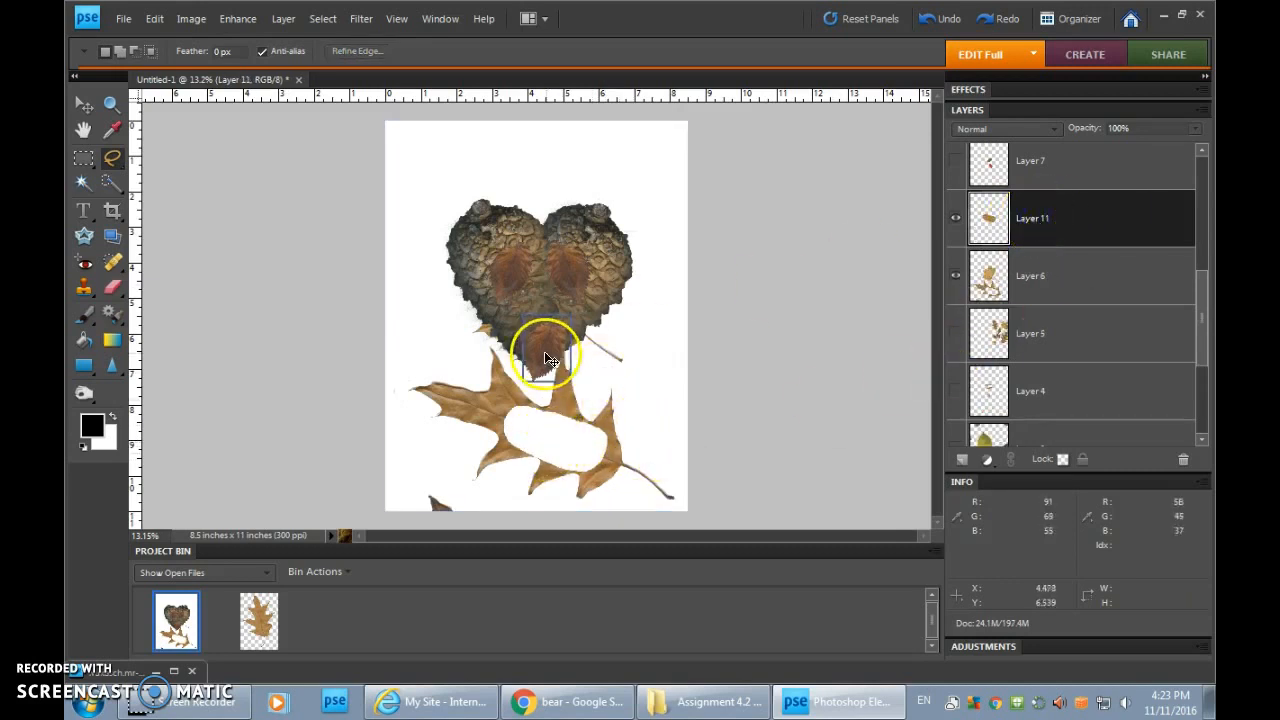
Scale the cut oak-leaf piece to 79.2%, rotate it to -105.1°, place it below the right pinecone and apply the transformation.
{"action": "left_click", "coordinate": [84, 105]}
{"action": "left_click_drag", "start_coordinate": [560, 325], "coordinate": [688, 420]}
{"action": "left_click_drag", "start_coordinate": [609, 223], "coordinate": [591, 280]}
{"action": "left_click_drag", "start_coordinate": [644, 414], "coordinate": [524, 310]}
{"action": "left_click_drag", "start_coordinate": [622, 337], "coordinate": [651, 371]}
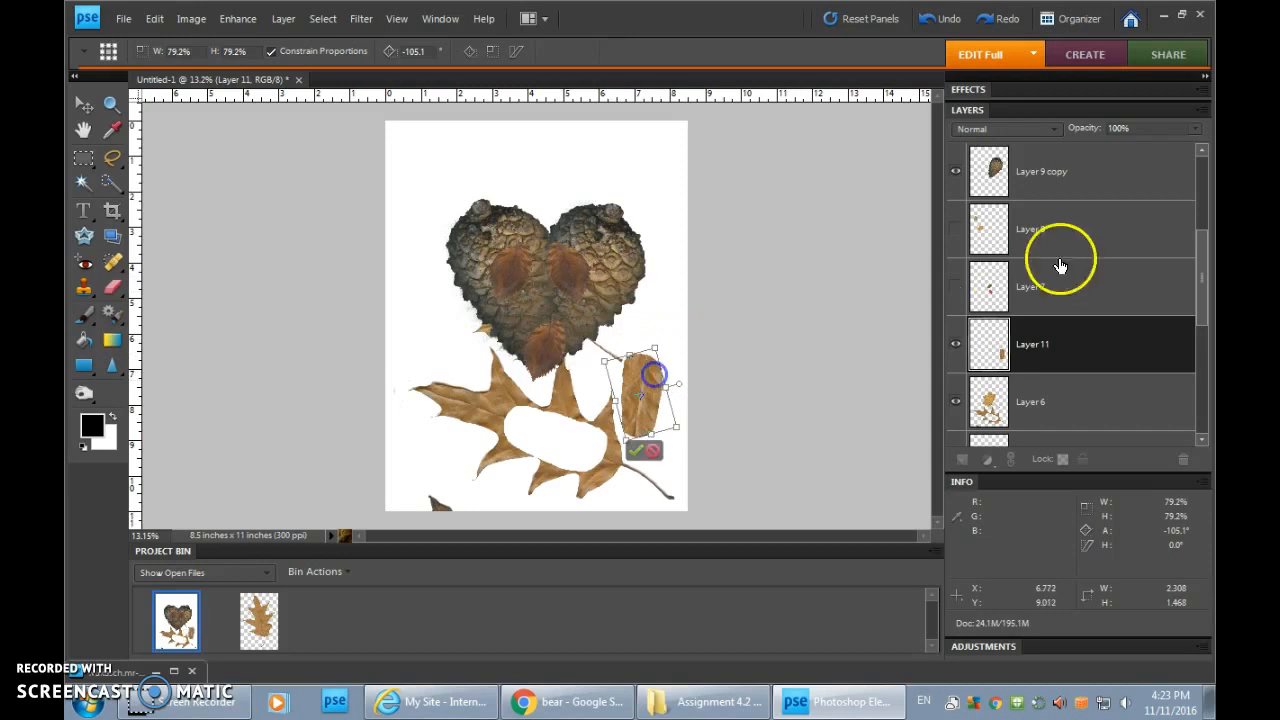
{"action": "left_click", "coordinate": [636, 450]}
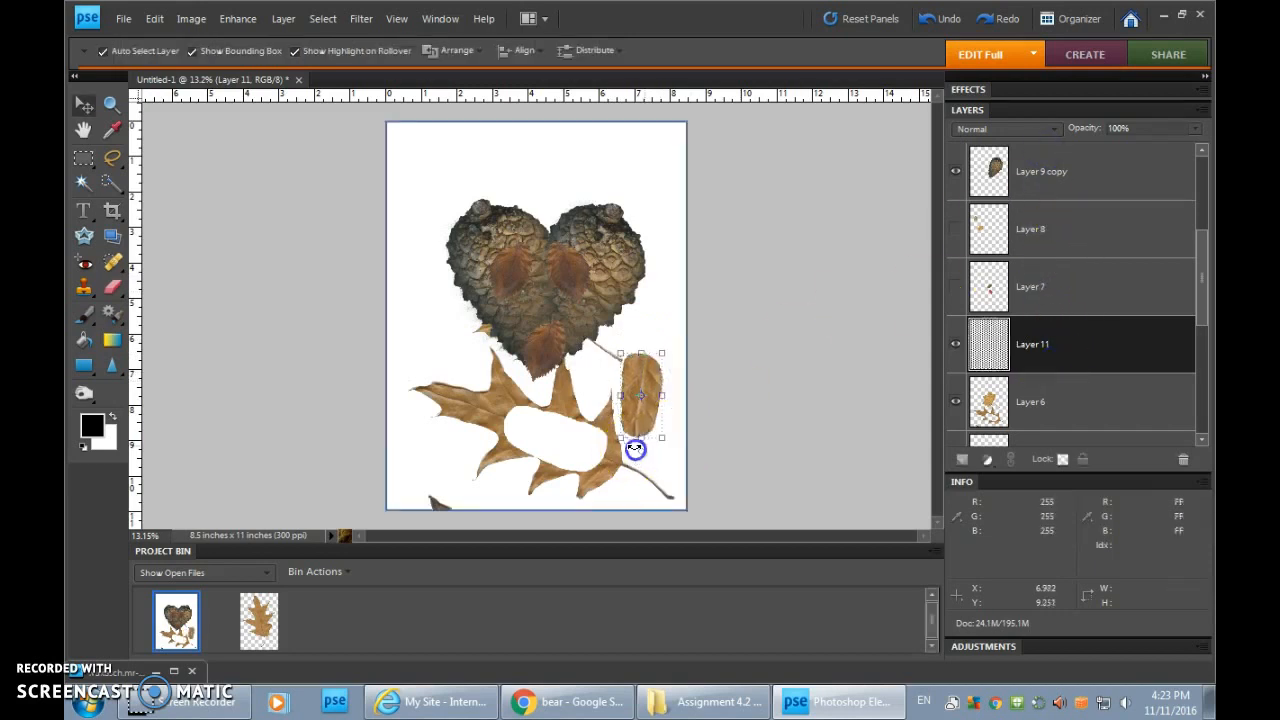
Bring Layer 11 to the top of the layer stack, place its oak-leaf piece between the eyes, and discard the pending 92% resize.
{"action": "left_click_drag", "start_coordinate": [1034, 345], "coordinate": [1036, 145]}
{"action": "left_click_drag", "start_coordinate": [650, 370], "coordinate": [553, 288]}
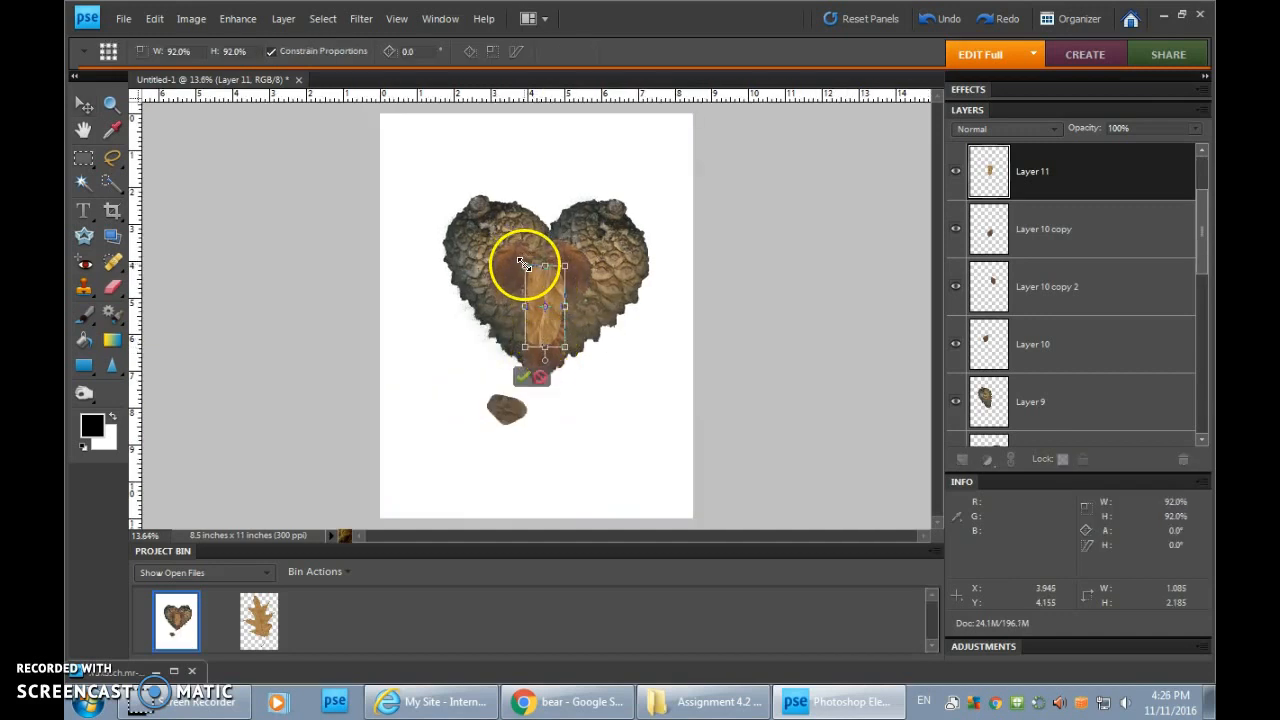
{"action": "left_click", "coordinate": [84, 104]}
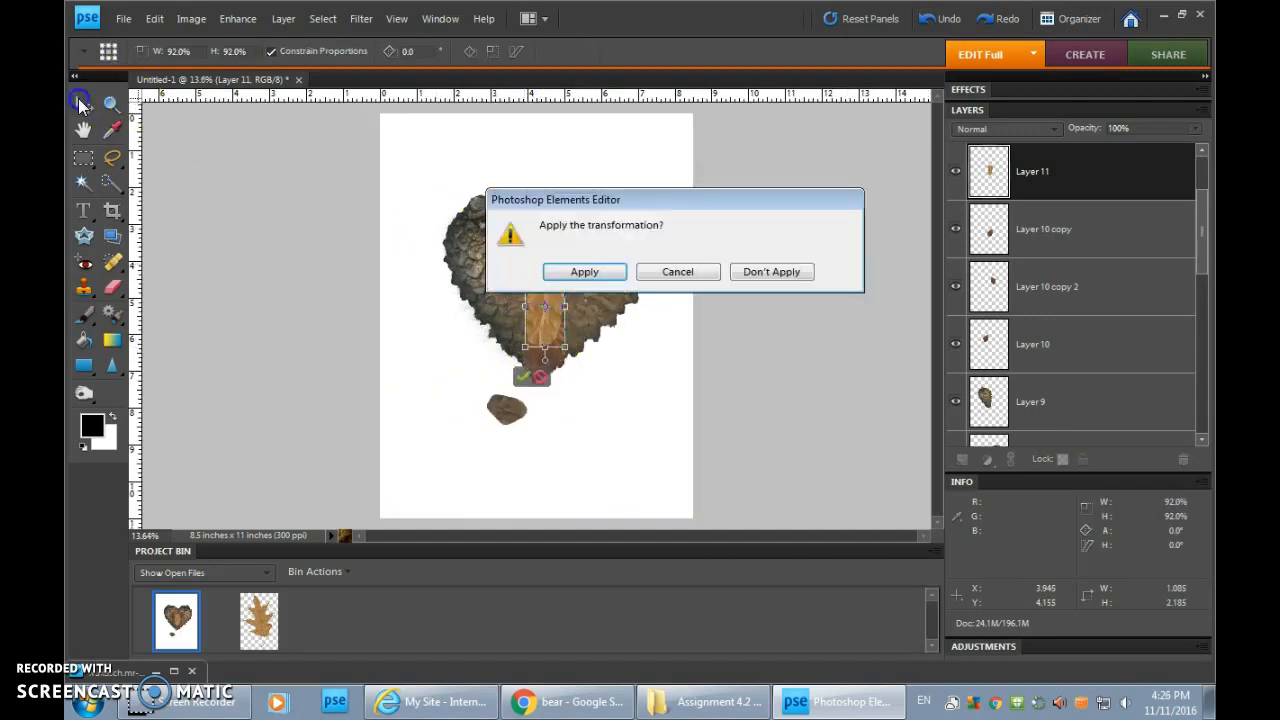
{"action": "left_click", "coordinate": [757, 276]}
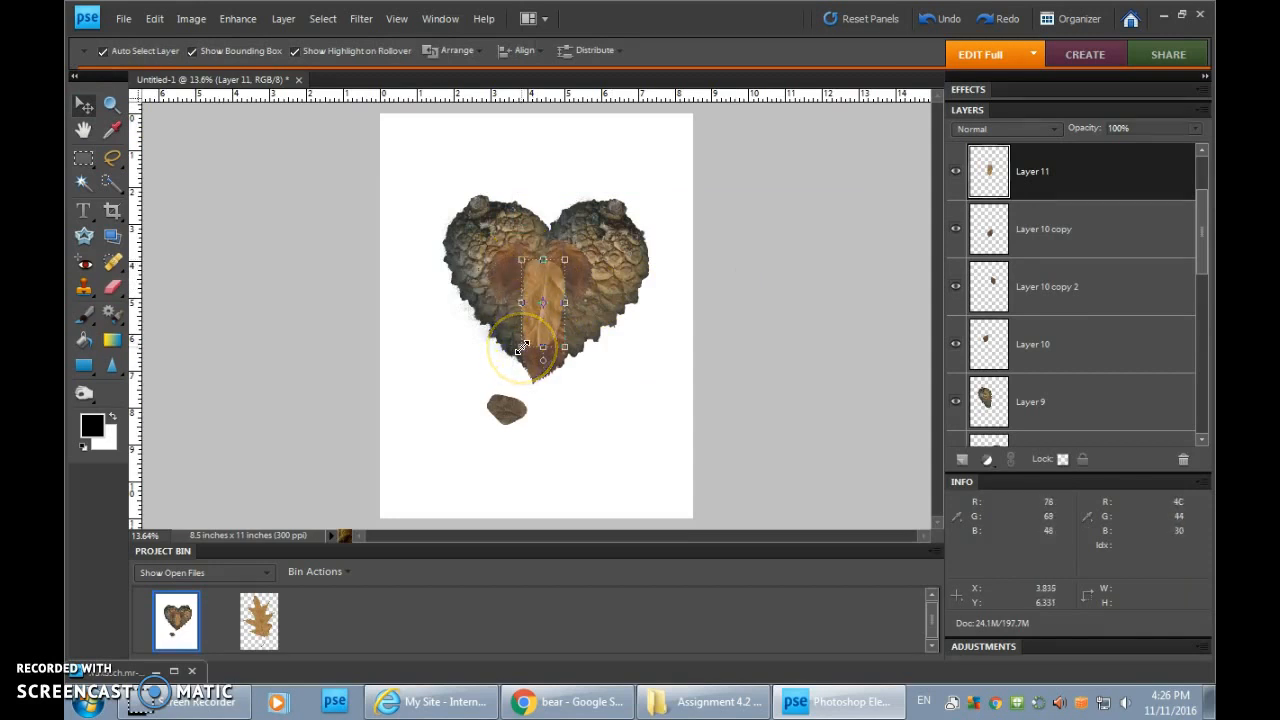
Distort the oak-leaf piece into a muzzle by spreading its two lower corners outward, to 168.3% width and 99.4% height.
{"action": "left_click", "coordinate": [520, 348]}
{"action": "left_click_drag", "start_coordinate": [520, 348], "coordinate": [501, 328]}
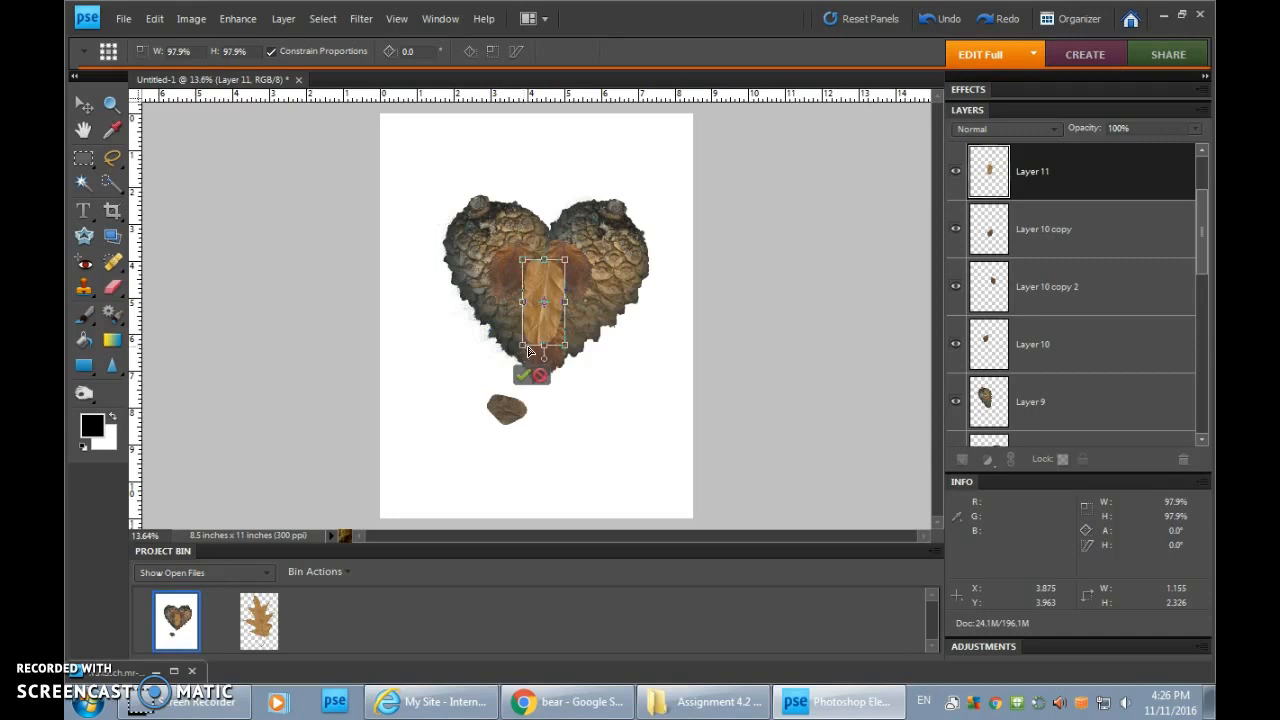
{"action": "mouse_move", "coordinate": [521, 348]}
{"action": "left_mouse_down"}
{"action": "mouse_move", "coordinate": [466, 366]}
{"action": "mouse_move", "coordinate": [397, 431]}
{"action": "mouse_move", "coordinate": [386, 463]}
{"action": "mouse_move", "coordinate": [449, 372]}
{"action": "mouse_move", "coordinate": [521, 340]}
{"action": "mouse_move", "coordinate": [497, 377]}
{"action": "mouse_move", "coordinate": [510, 348]}
{"action": "left_mouse_up"}
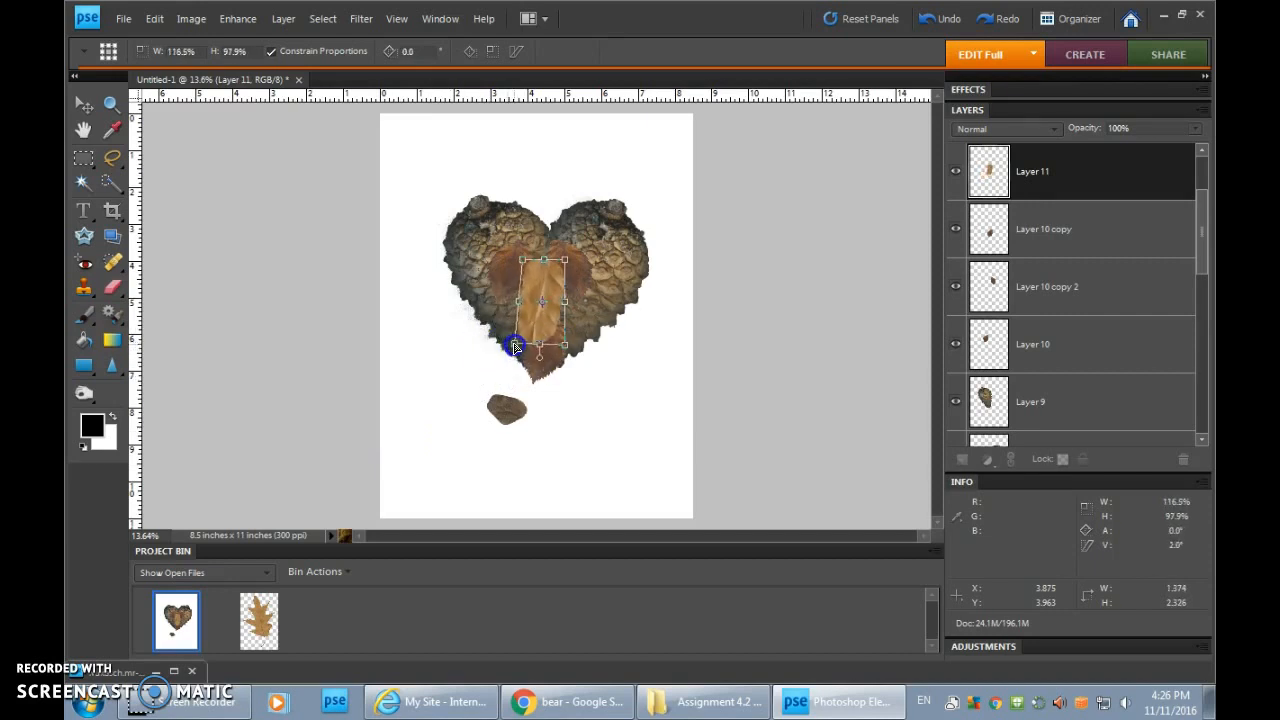
{"action": "left_click_drag", "start_coordinate": [566, 349], "coordinate": [584, 352]}
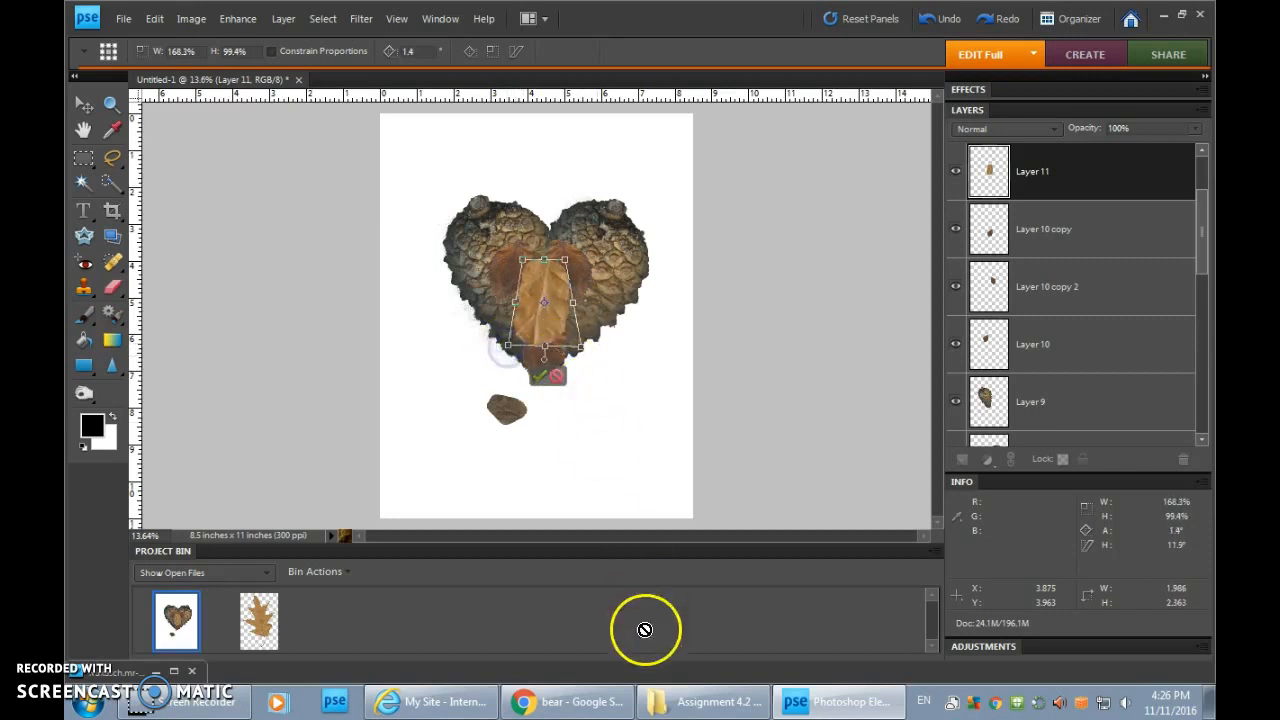
Compare with the bear's muzzle in Chrome, return to Photoshop Elements, reduce the muzzle piece's height to 89.4% and nudge it down.
{"action": "left_click", "coordinate": [572, 701]}
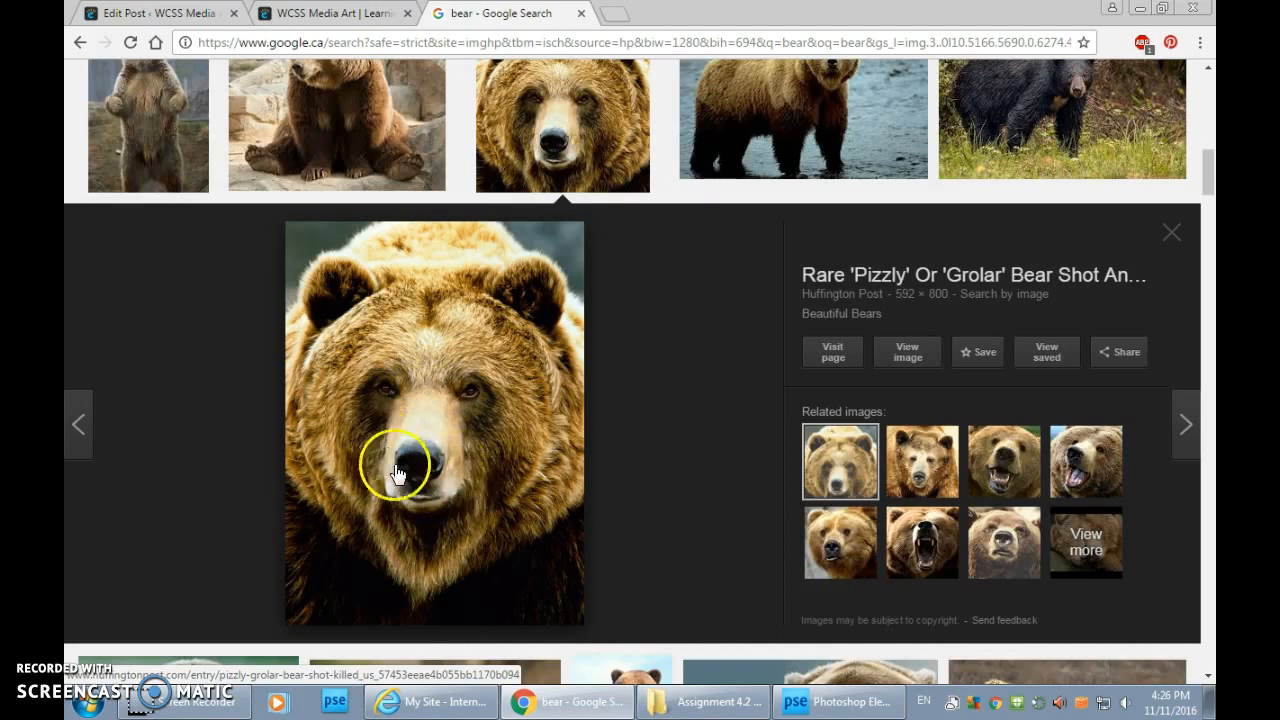
{"action": "mouse_move", "coordinate": [677, 710]}
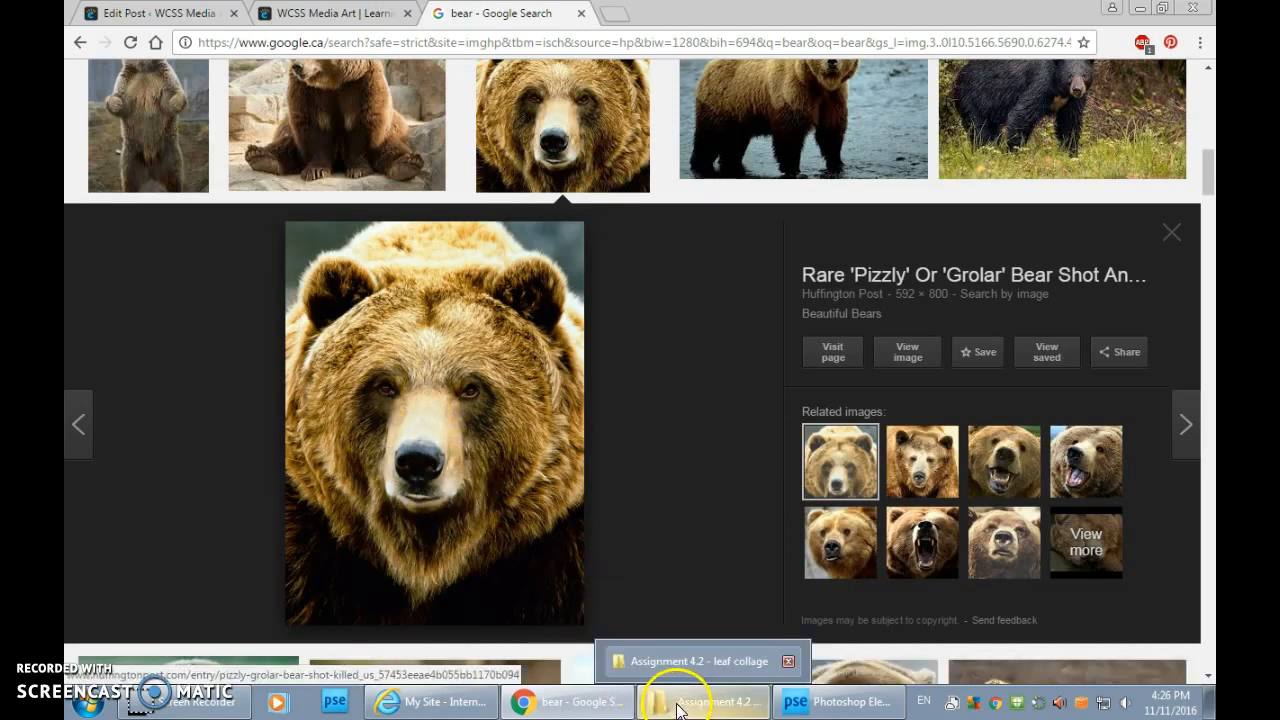
{"action": "left_click", "coordinate": [815, 700]}
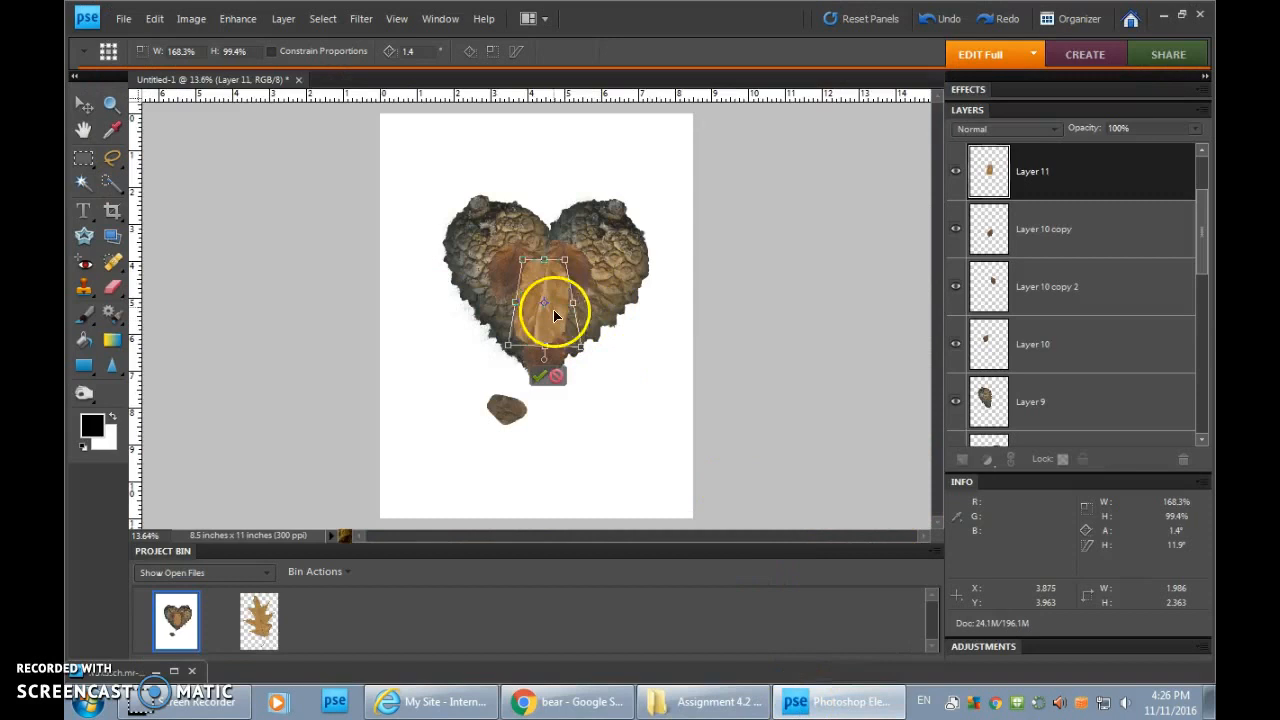
{"action": "left_click_drag", "start_coordinate": [543, 259], "coordinate": [543, 270]}
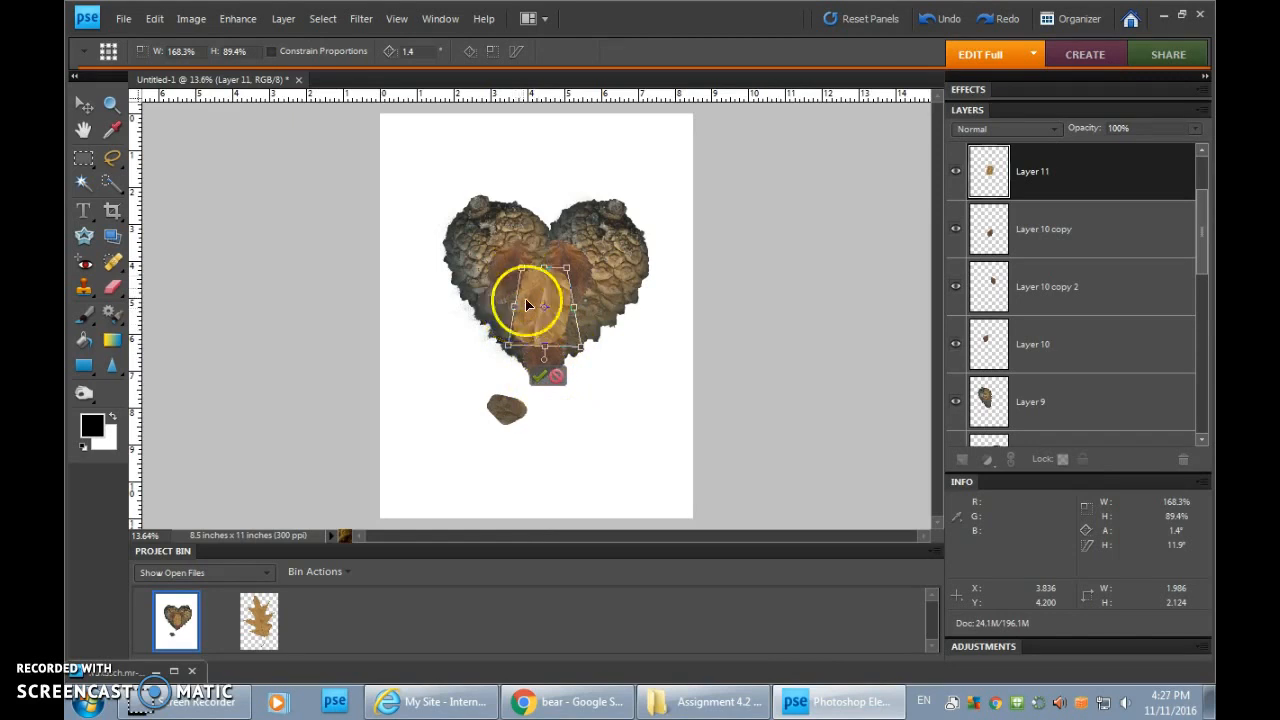
{"action": "mouse_move", "coordinate": [533, 325]}
{"action": "left_mouse_down"}
{"action": "mouse_move", "coordinate": [545, 325]}
{"action": "mouse_move", "coordinate": [551, 366]}
{"action": "mouse_move", "coordinate": [537, 335]}
{"action": "left_mouse_up"}
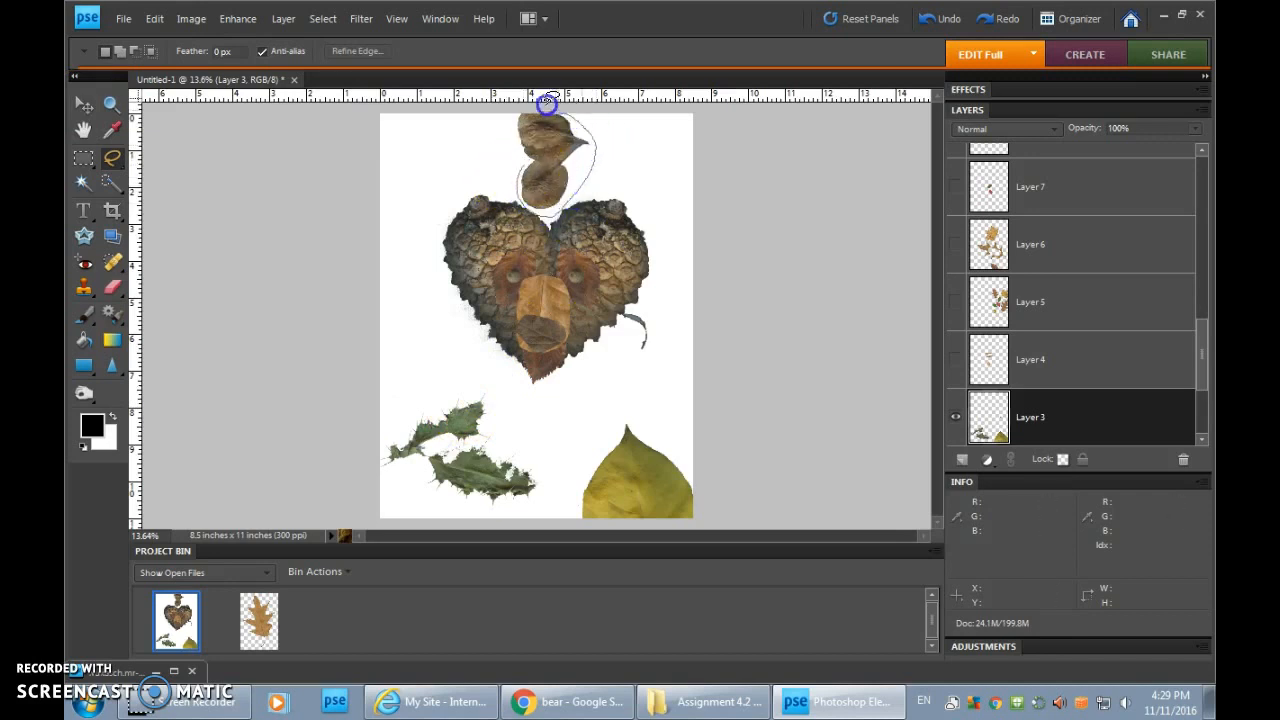
Lasso the pair of joined brown leaves above the pinecones on Layer 3 and move them onto a new layer in the page's upper-left corner.
{"action": "left_click_drag", "start_coordinate": [519, 167], "coordinate": [518, 170]}
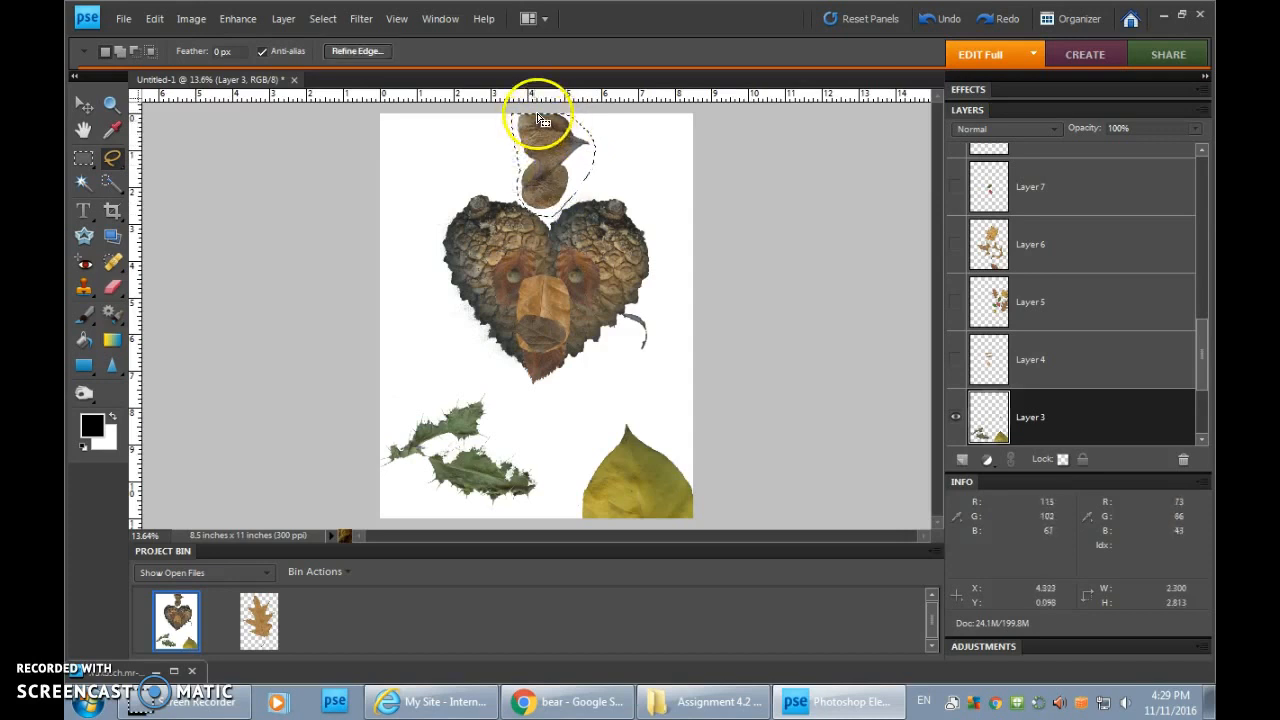
{"action": "left_click_drag", "start_coordinate": [549, 129], "coordinate": [542, 139]}
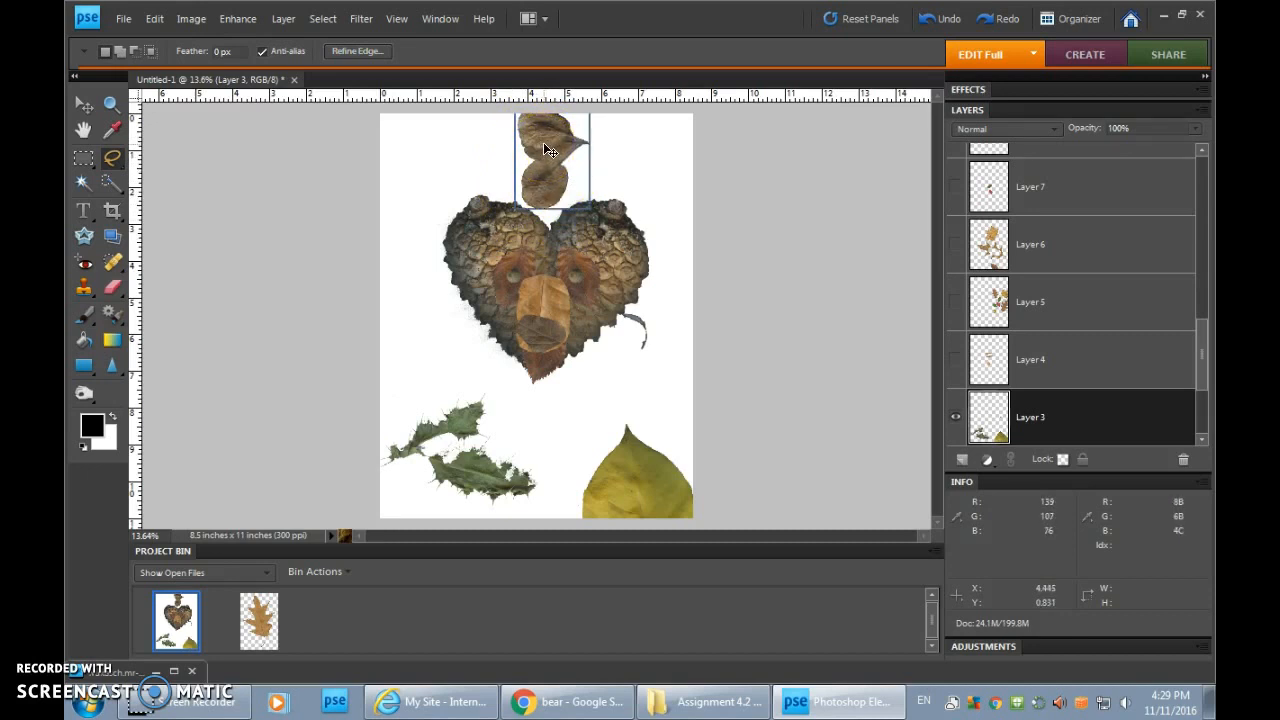
{"action": "mouse_move", "coordinate": [552, 146]}
{"action": "left_mouse_down"}
{"action": "mouse_move", "coordinate": [422, 166]}
{"action": "mouse_move", "coordinate": [457, 148]}
{"action": "left_mouse_up"}
{"action": "left_click", "coordinate": [458, 178]}
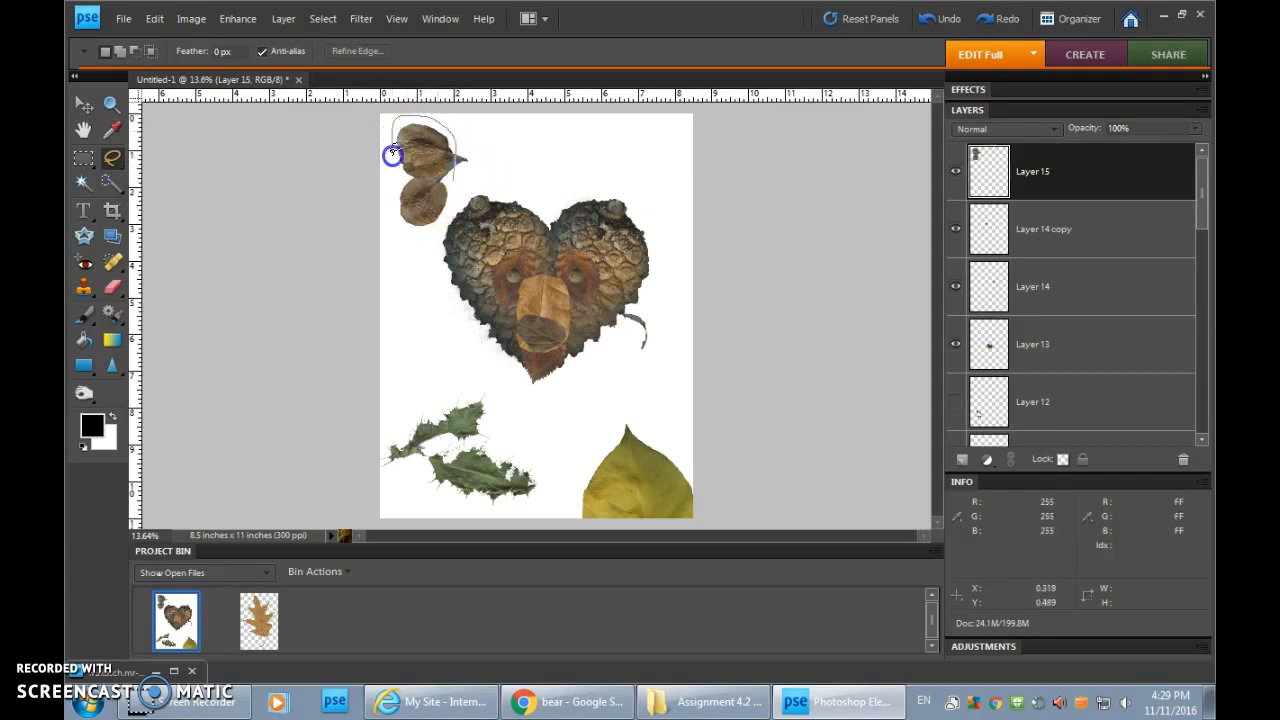
Cut the lower rounded brown leaf from Layer 15 onto its own layer and place it above the left pinecone.
{"action": "left_click_drag", "start_coordinate": [430, 230], "coordinate": [446, 225]}
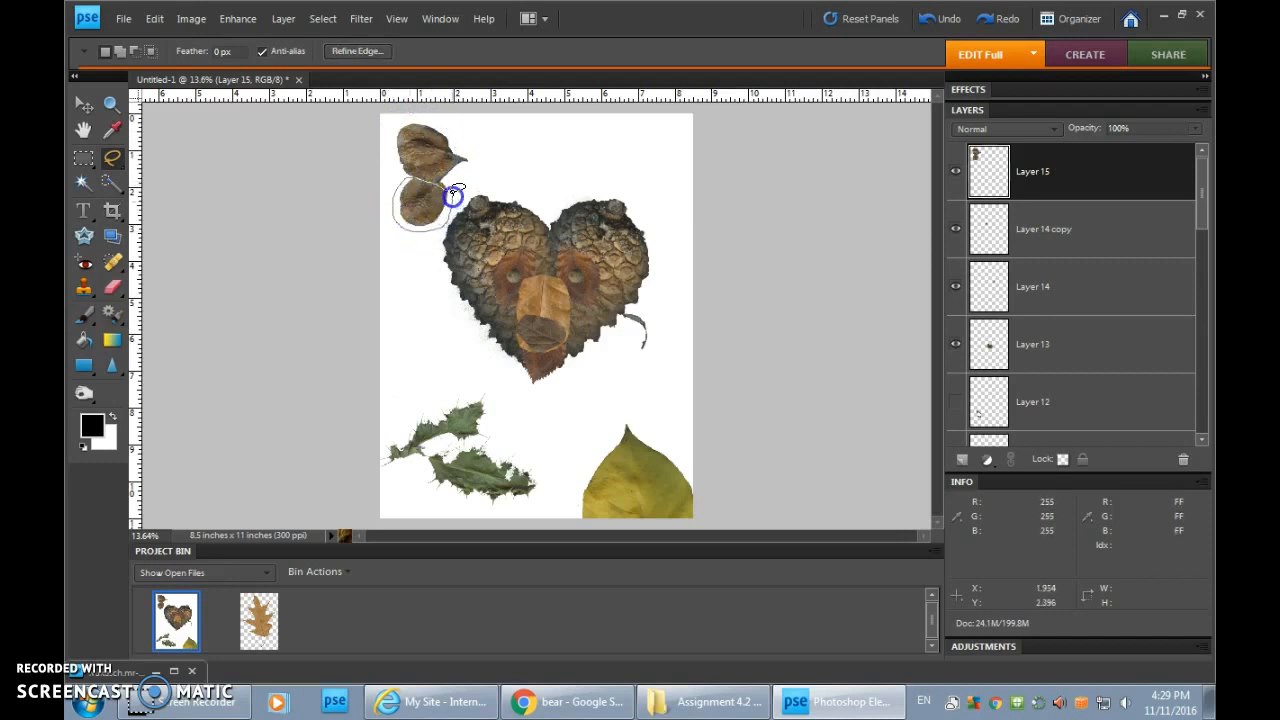
{"action": "key", "text": "Delete"}
{"action": "left_click", "coordinate": [1060, 180]}
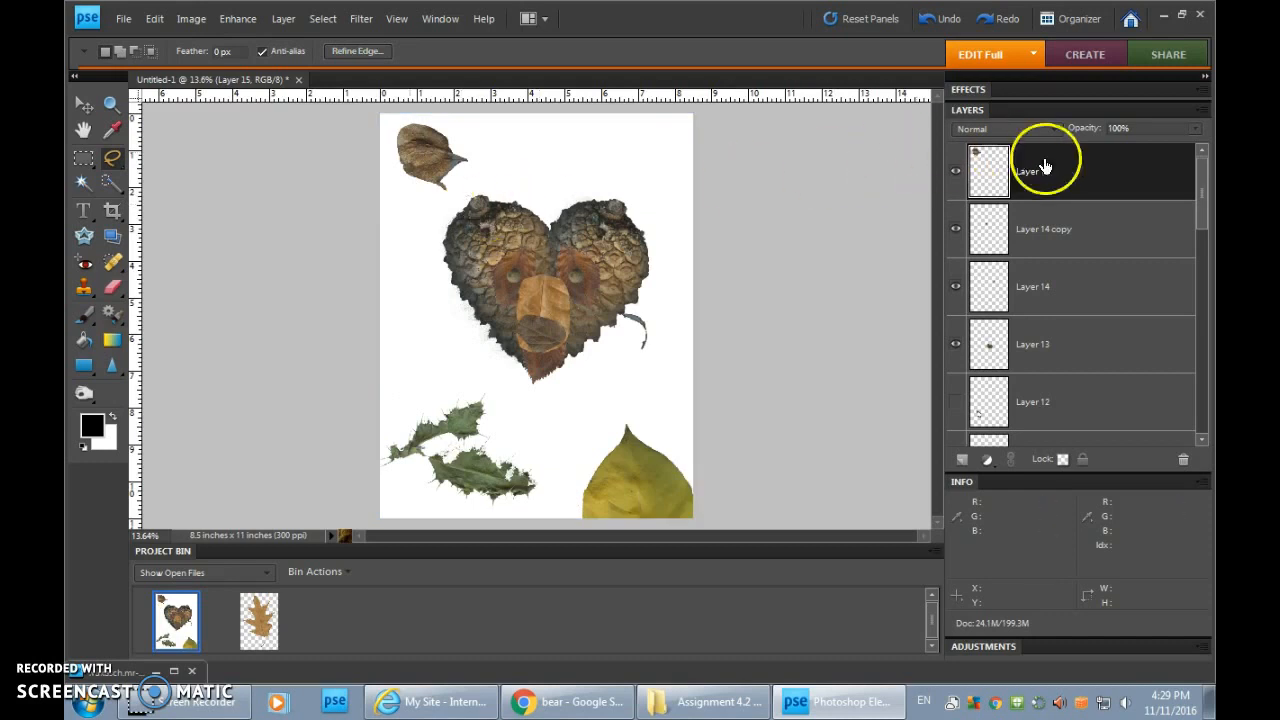
{"action": "key", "text": "ctrl+v"}
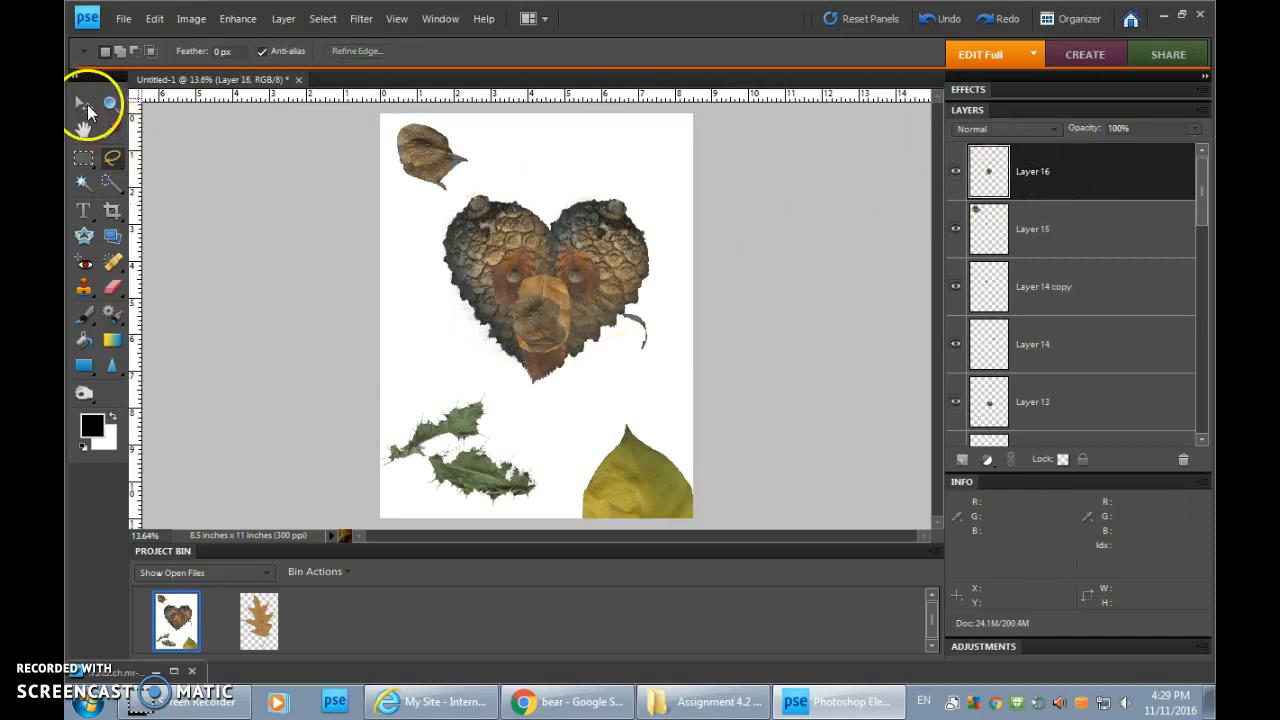
{"action": "left_click_drag", "start_coordinate": [560, 292], "coordinate": [543, 300]}
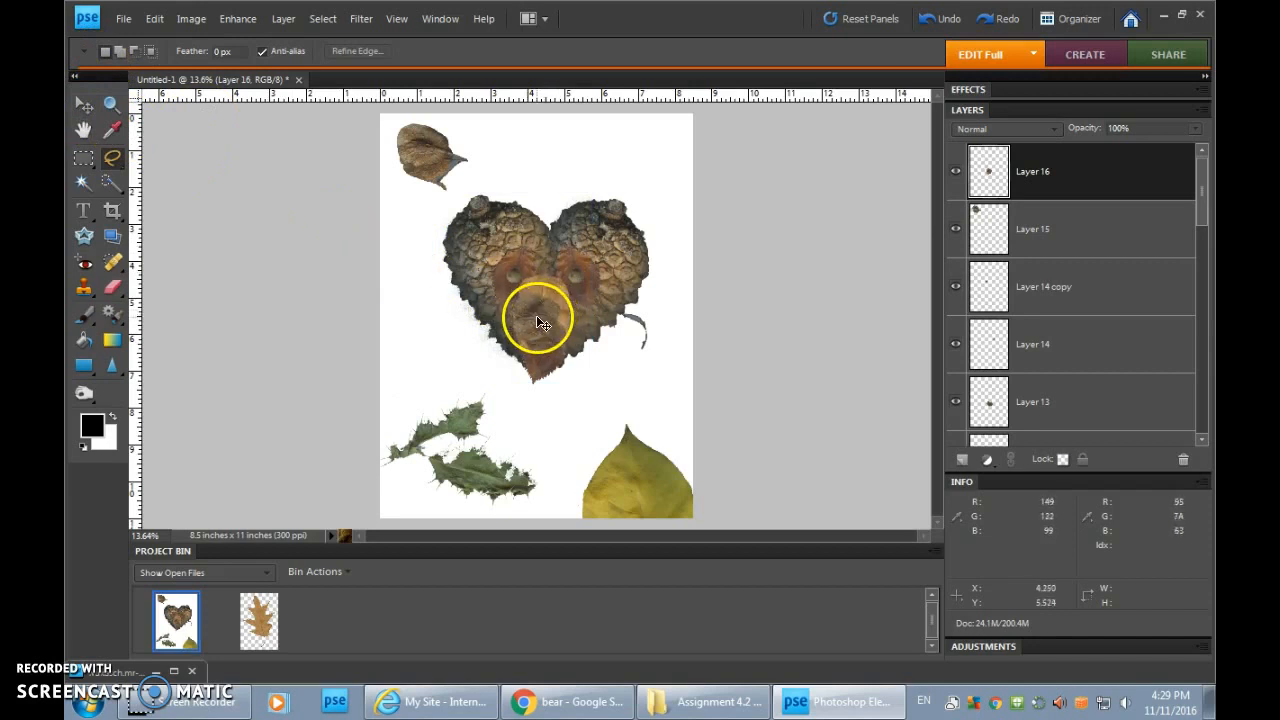
{"action": "left_click_drag", "start_coordinate": [537, 308], "coordinate": [505, 168]}
Enlarge the rounded leaf piece and set it as an ear on the left pinecone's upper edge.
{"action": "left_click", "coordinate": [83, 106]}
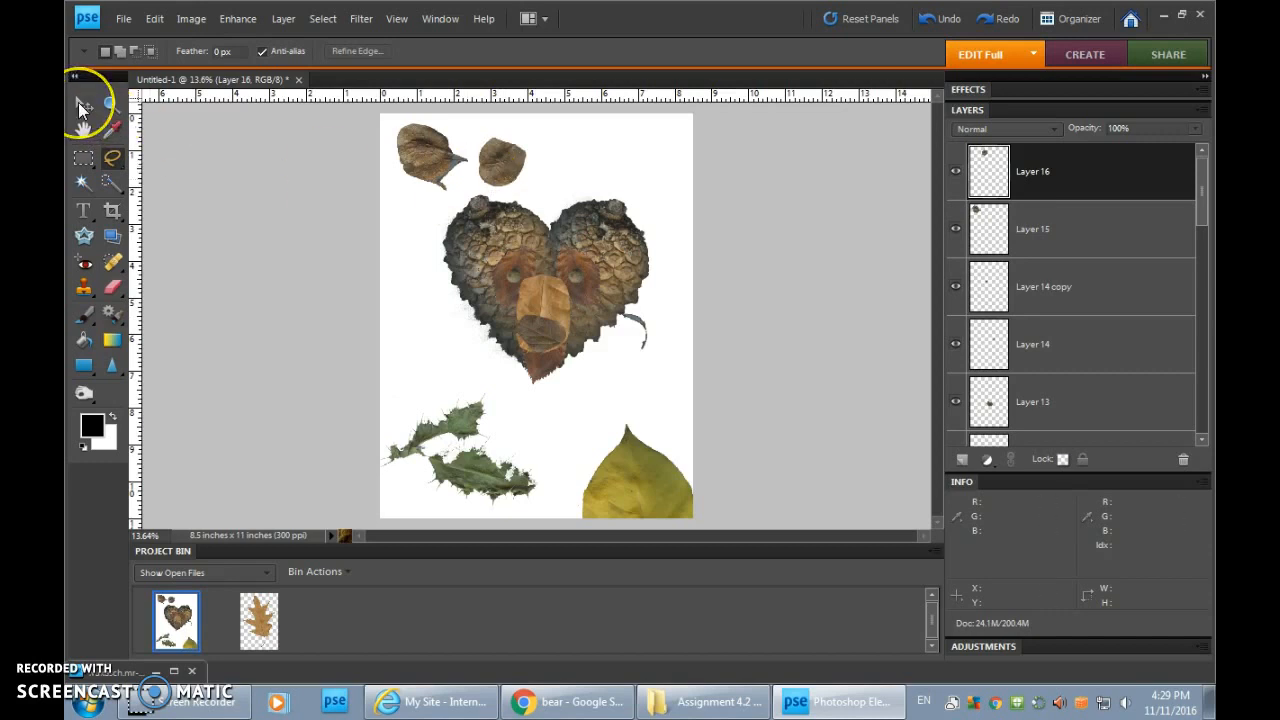
{"action": "left_click", "coordinate": [512, 162]}
{"action": "left_click_drag", "start_coordinate": [517, 160], "coordinate": [525, 209]}
{"action": "key", "text": "Return"}
Lasso the remaining brown leaf in the page's upper-left corner and try to move it with Layer 16 active.
{"action": "key", "text": "l"}
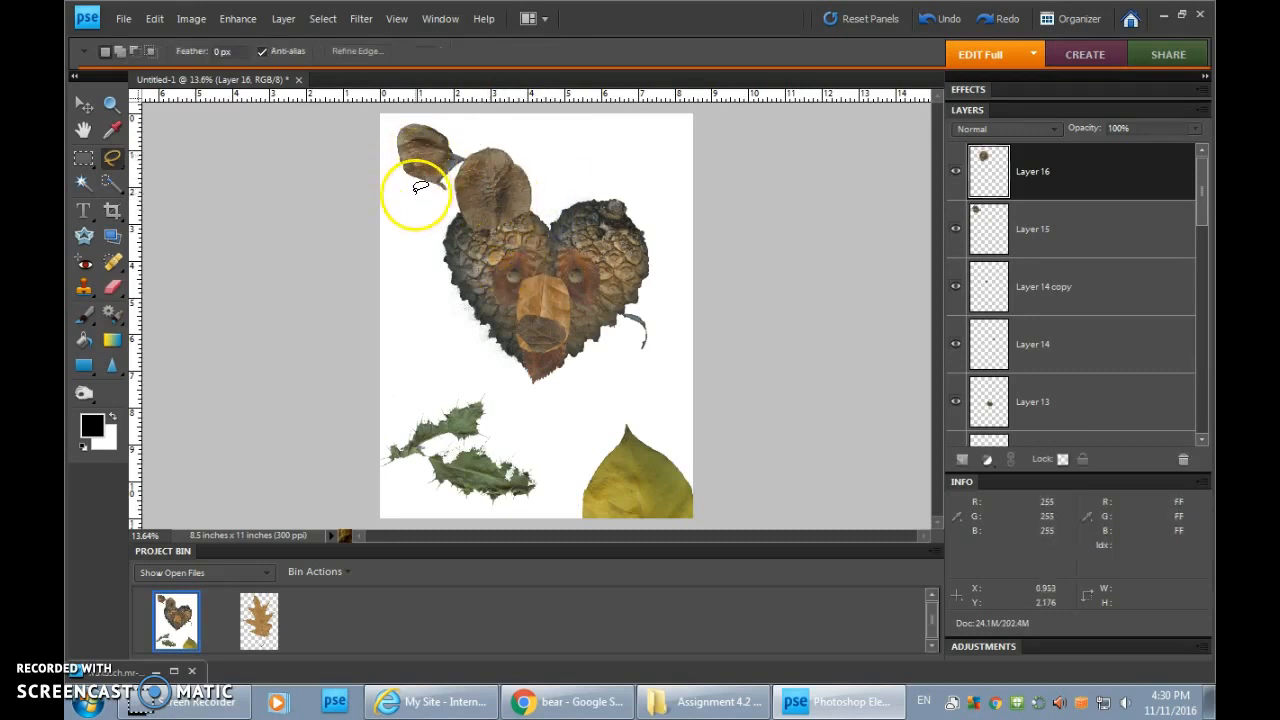
{"action": "left_click_drag", "start_coordinate": [411, 184], "coordinate": [421, 189]}
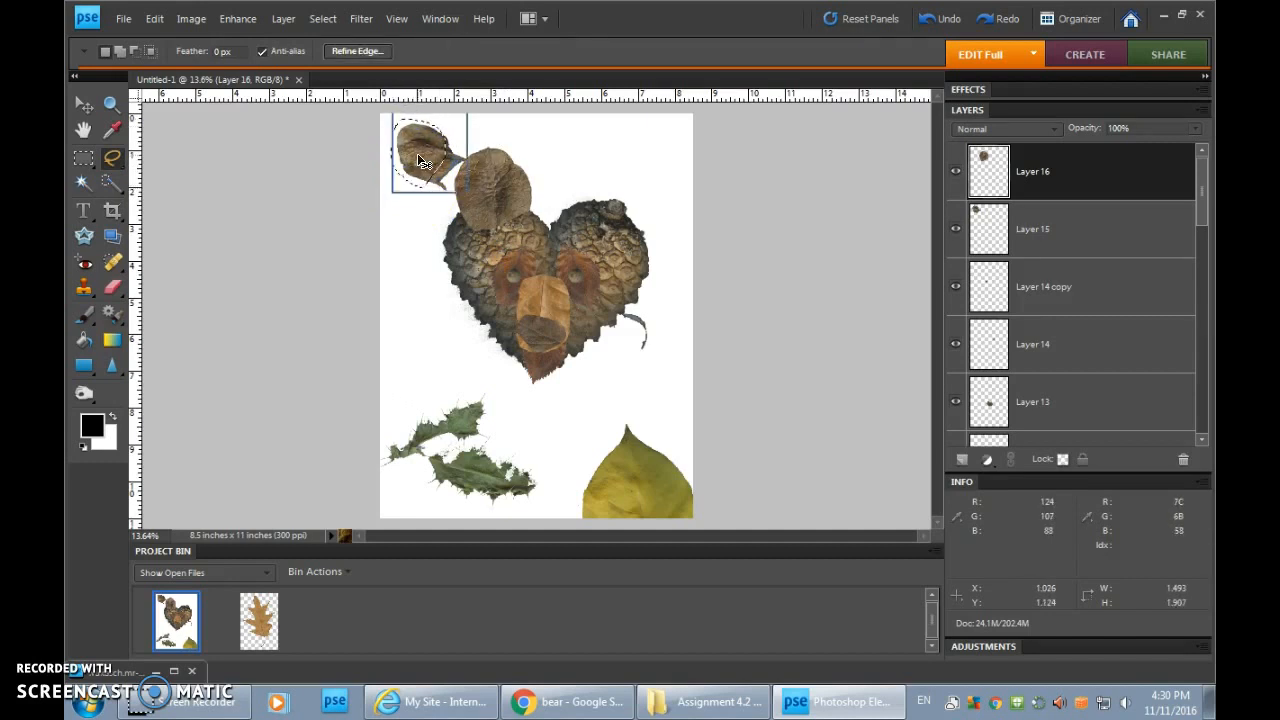
{"action": "left_click", "coordinate": [417, 153], "text": "ctrl"}
{"action": "left_click", "coordinate": [646, 270]}
{"action": "left_click", "coordinate": [1072, 188]}
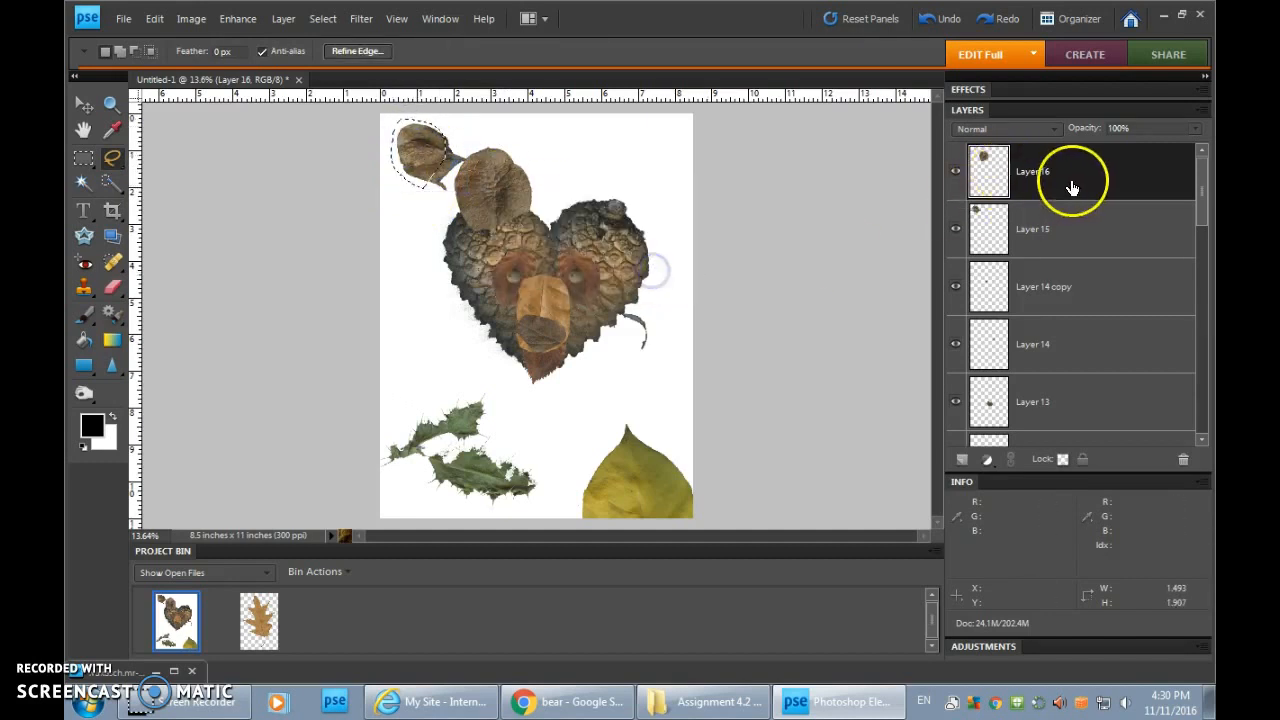
{"action": "left_click", "coordinate": [433, 153], "text": "ctrl"}
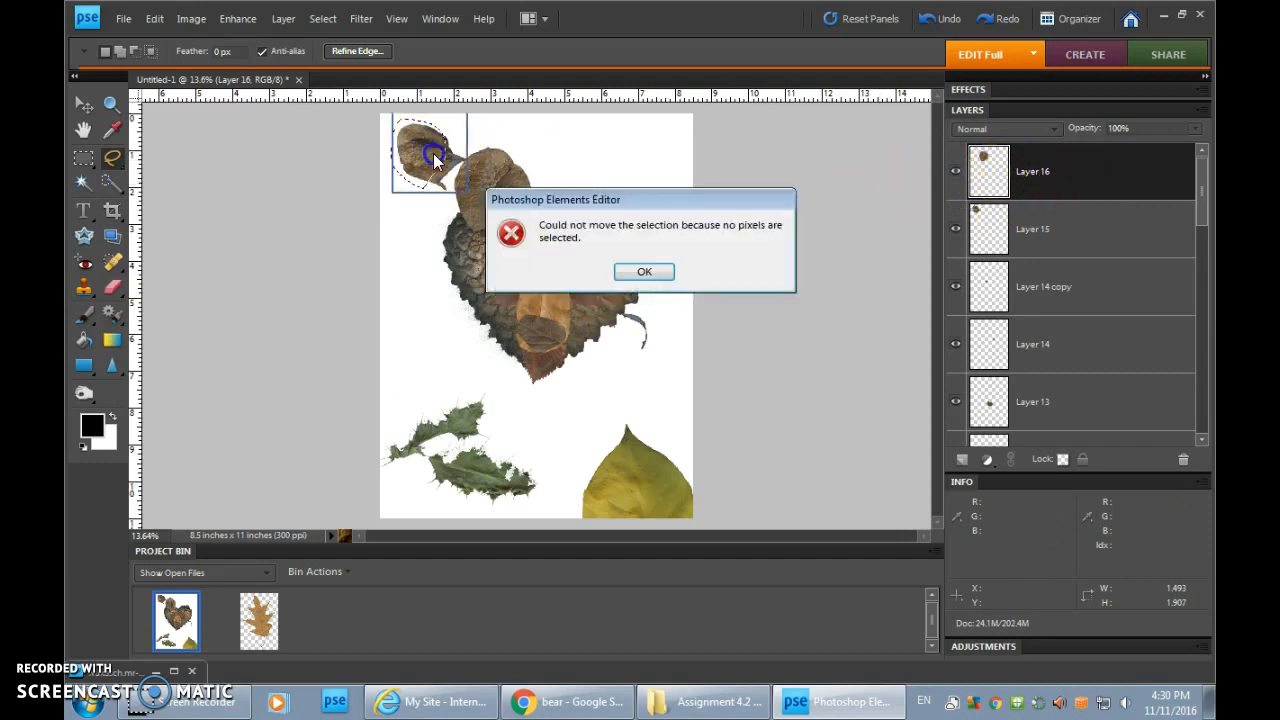
{"action": "left_click", "coordinate": [646, 271]}
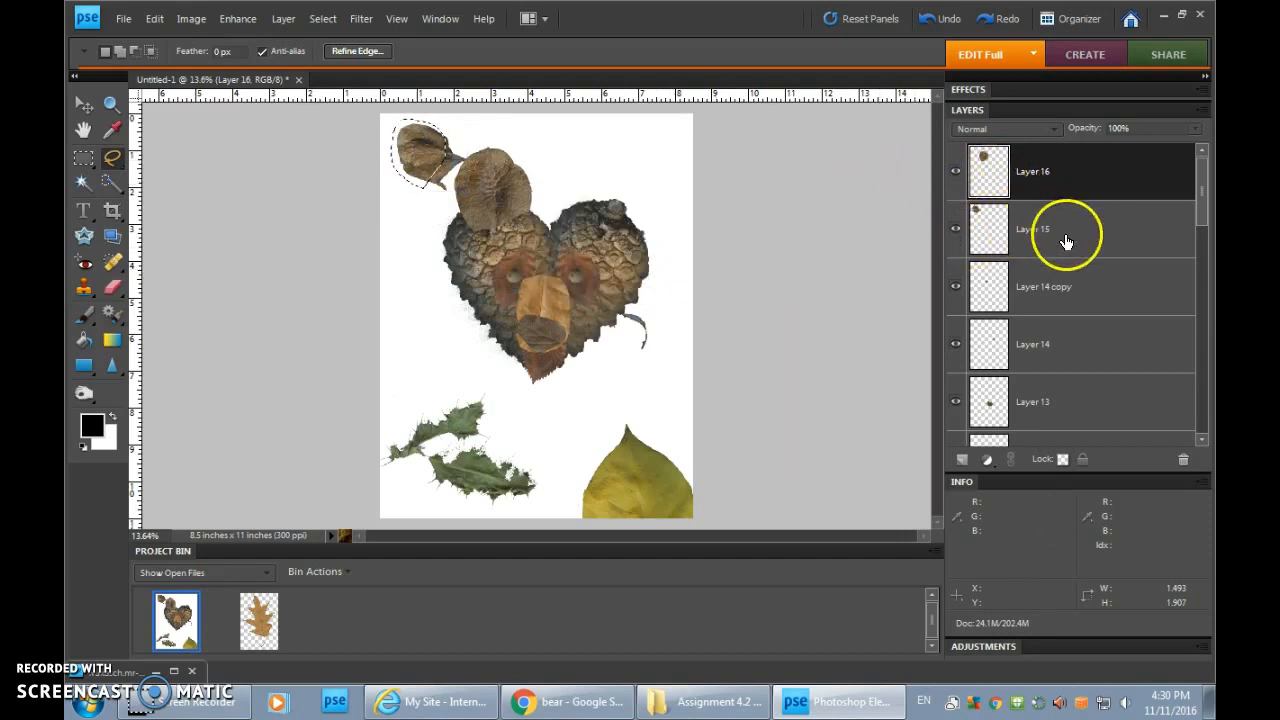
Cut the selected leaf from Layer 15 onto a new layer, place it above the right pinecone, scale it to 124.1% and rotate it to 61.7°.
{"action": "left_click", "coordinate": [1066, 241]}
{"action": "left_click_drag", "start_coordinate": [503, 200], "coordinate": [528, 192]}
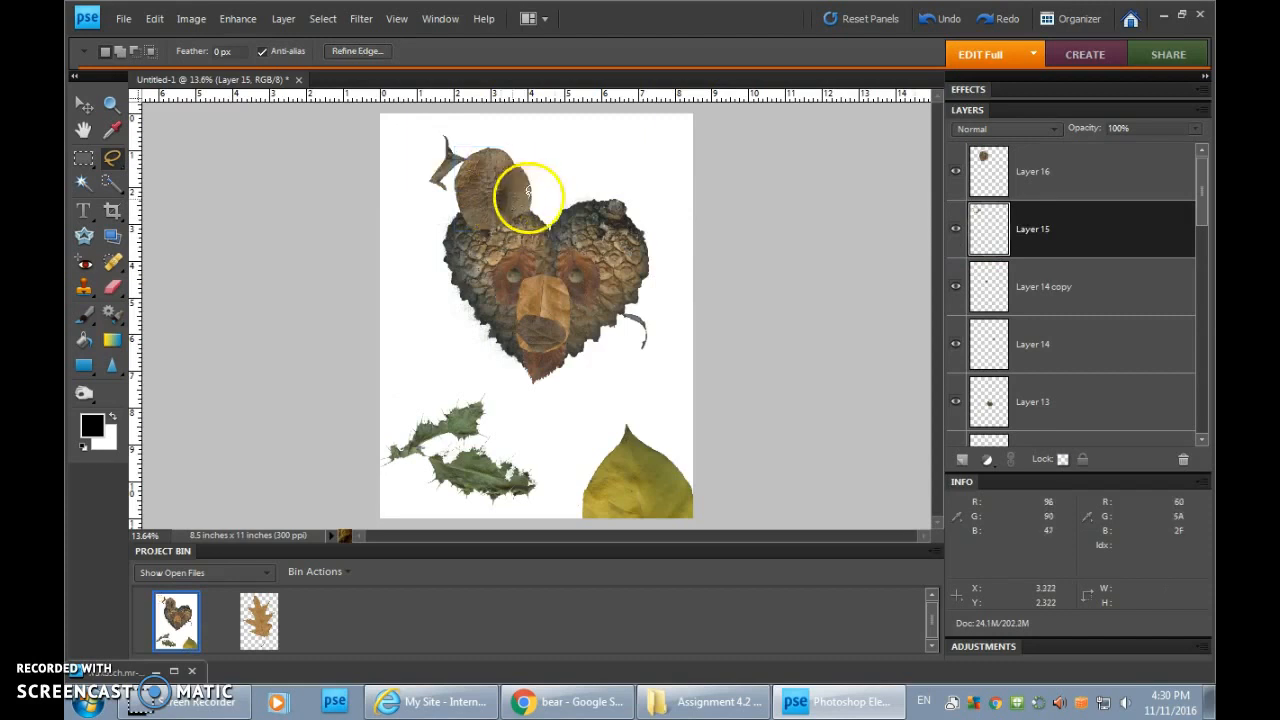
{"action": "key", "text": "ctrl+v"}
{"action": "left_click_drag", "start_coordinate": [537, 308], "coordinate": [617, 211]}
{"action": "key", "text": "ctrl+t"}
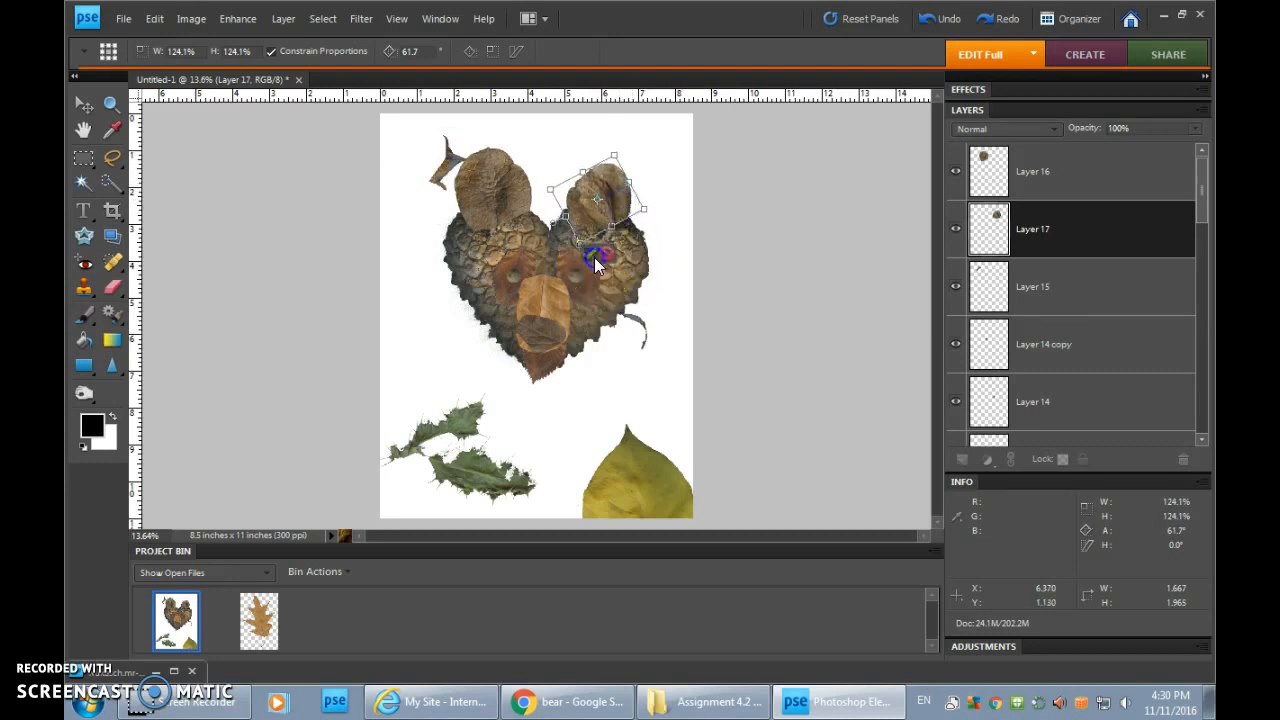
{"action": "left_click", "coordinate": [595, 259]}
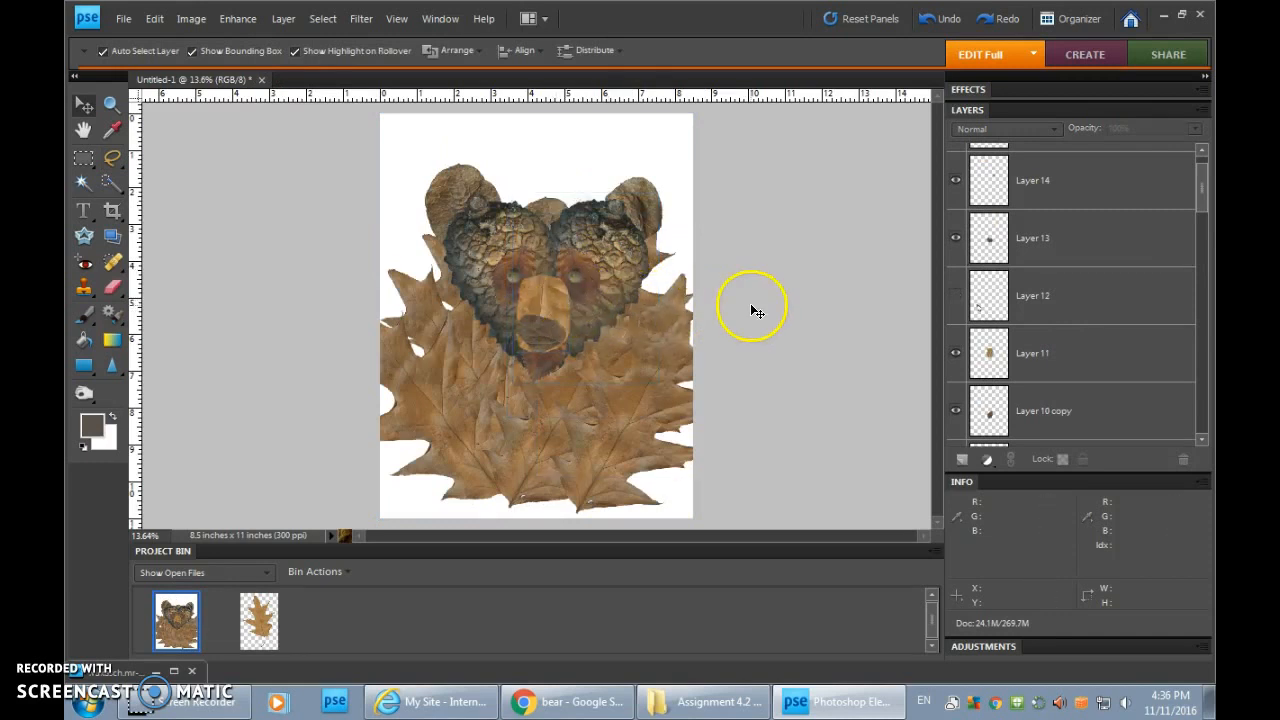
Check the bear photo in Chrome, return to Photoshop Elements, and raise the midtone brightness of the Layer 11 muzzle piece with Adjust Color Curves.
{"action": "left_click", "coordinate": [560, 706]}
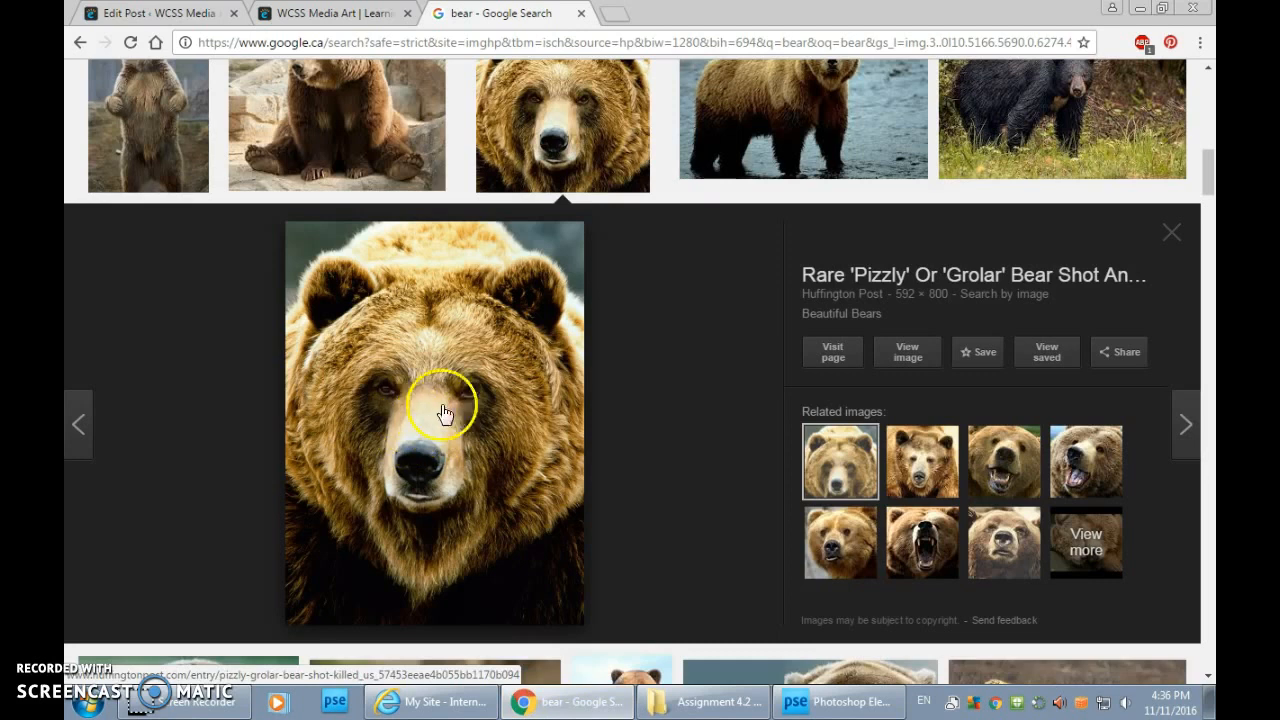
{"action": "left_click", "coordinate": [838, 702]}
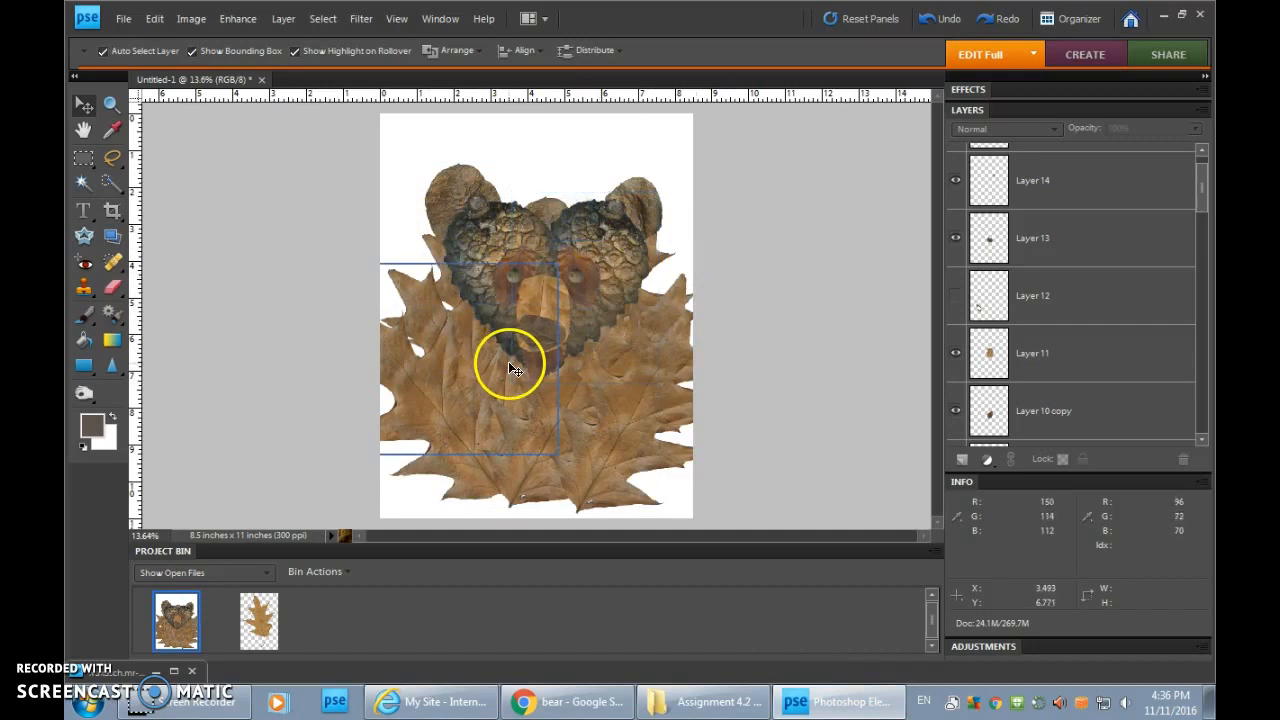
{"action": "left_click", "coordinate": [554, 302]}
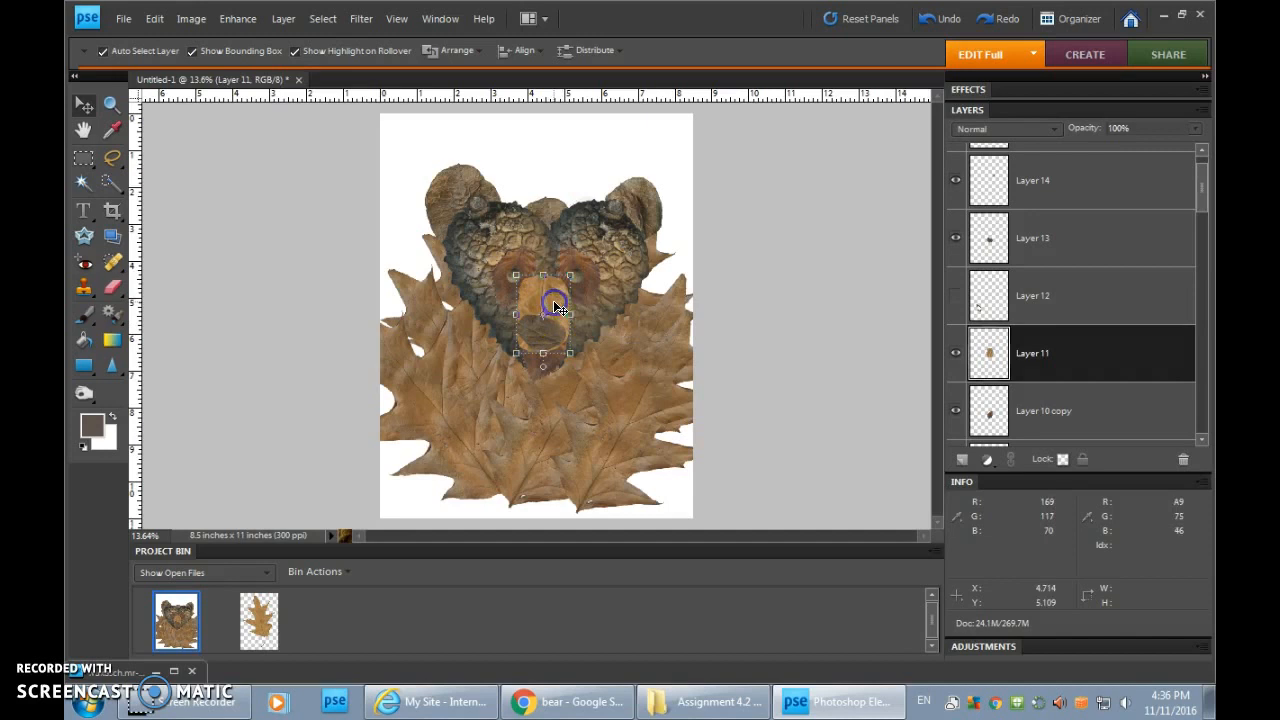
{"action": "left_click", "coordinate": [238, 18]}
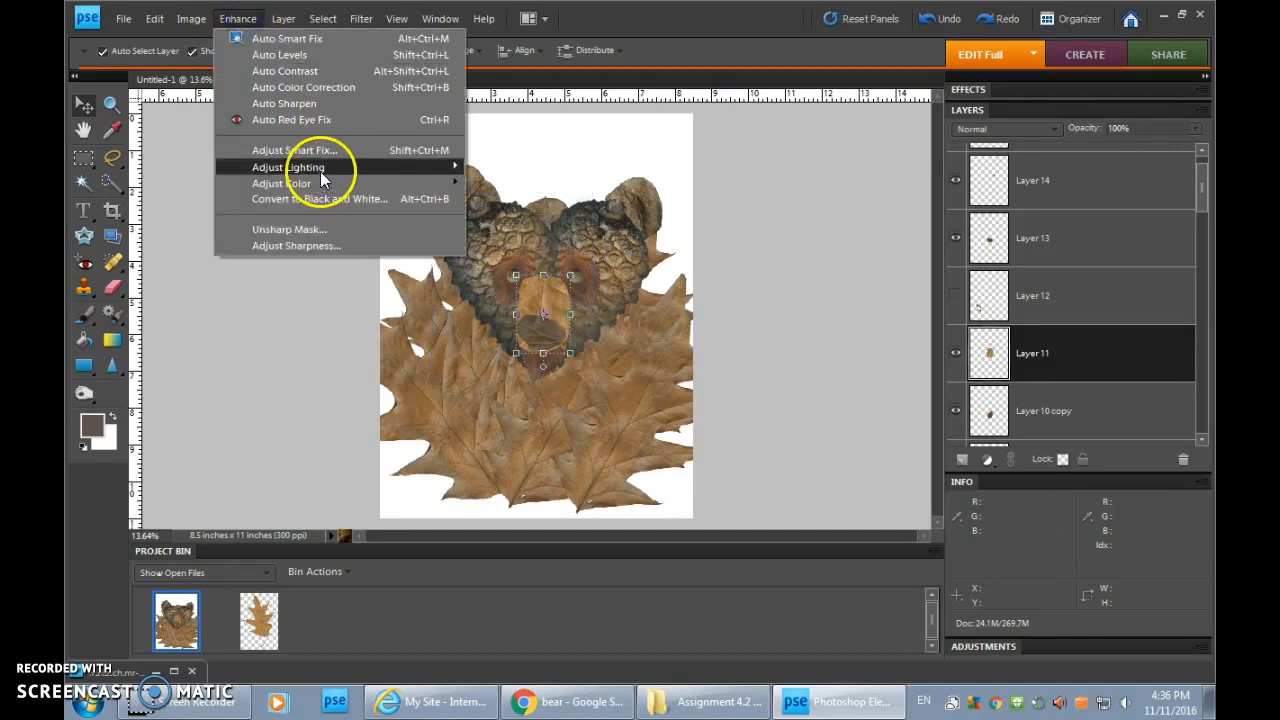
{"action": "mouse_move", "coordinate": [322, 183]}
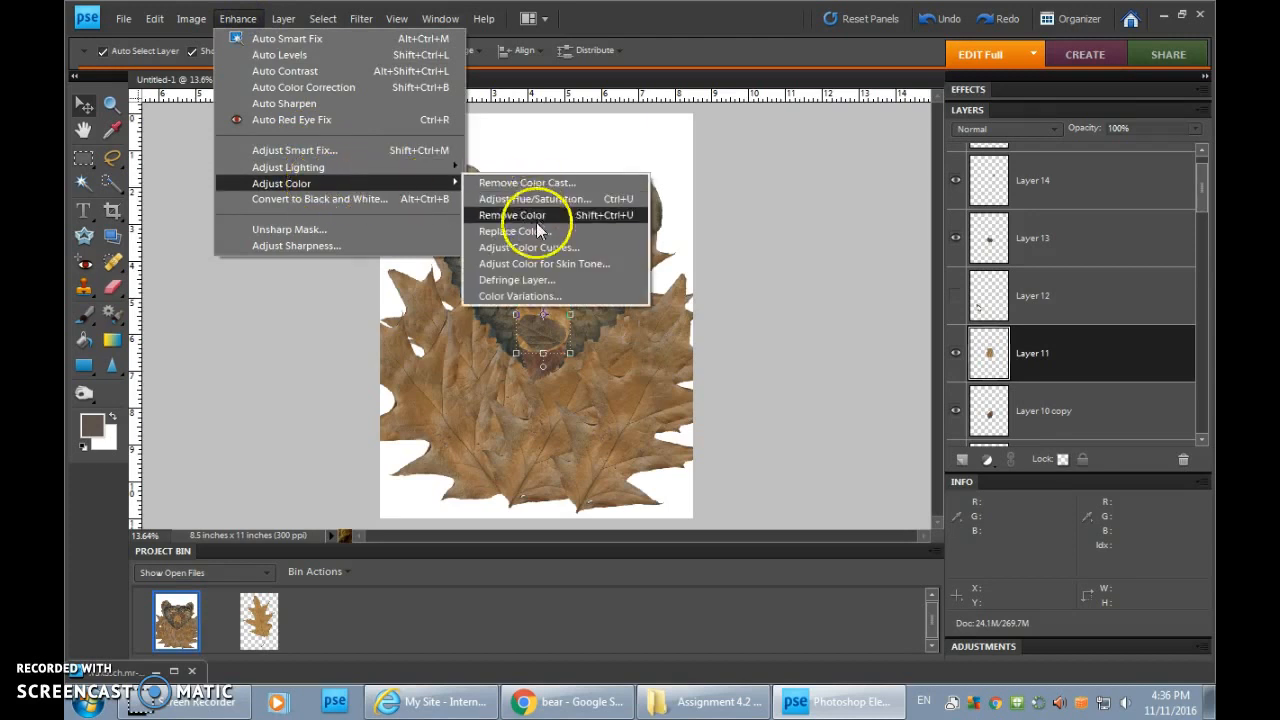
{"action": "left_click", "coordinate": [528, 248]}
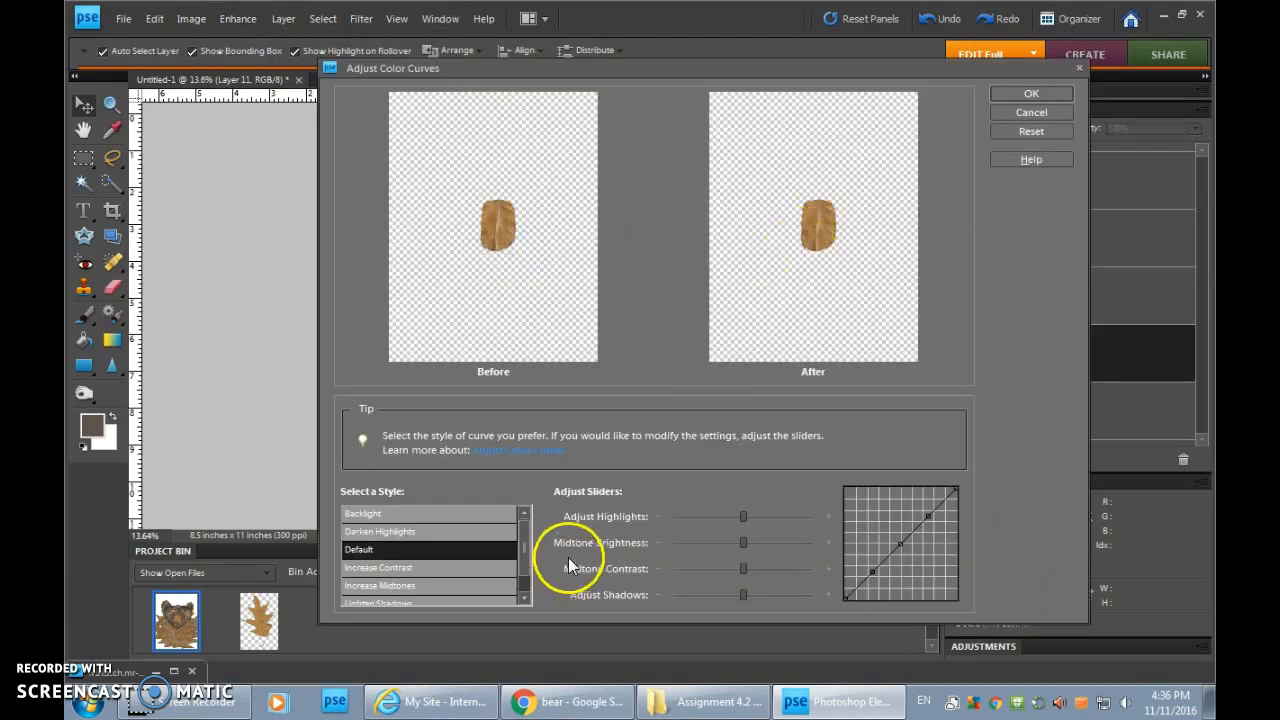
{"action": "mouse_move", "coordinate": [743, 516]}
{"action": "left_mouse_down"}
{"action": "mouse_move", "coordinate": [804, 517]}
{"action": "mouse_move", "coordinate": [696, 516]}
{"action": "mouse_move", "coordinate": [743, 516]}
{"action": "left_mouse_up"}
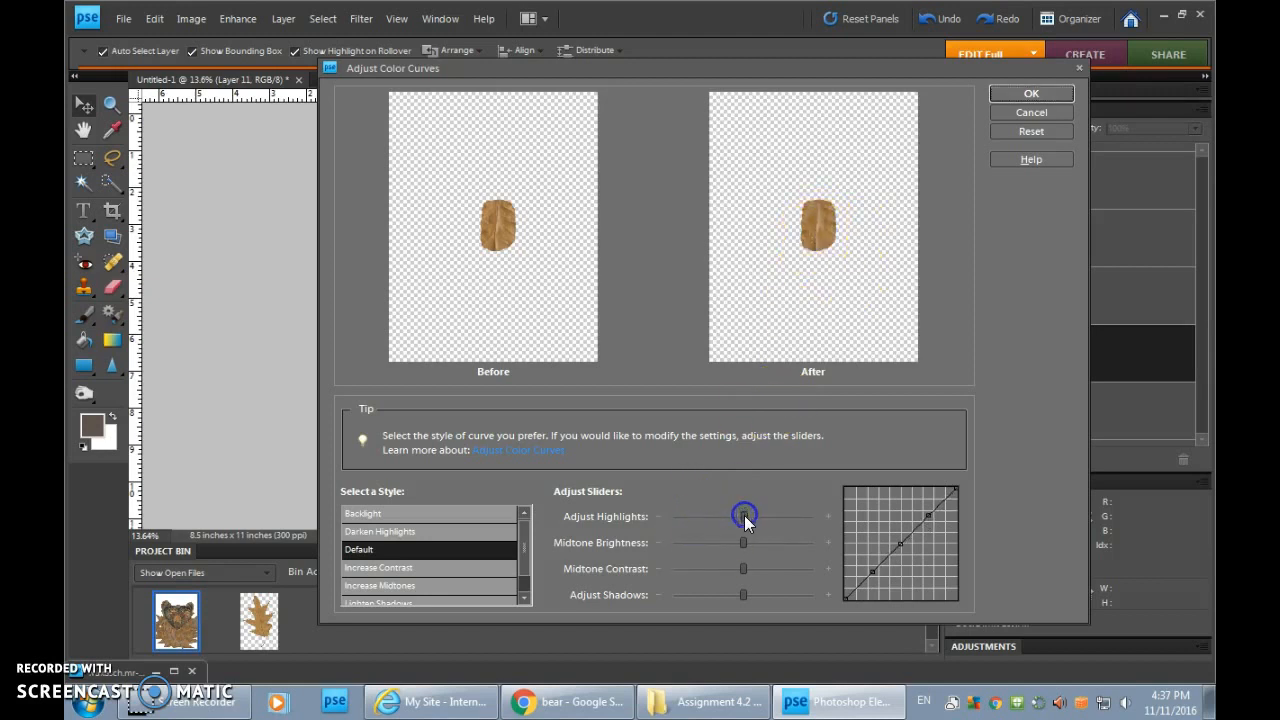
{"action": "left_click_drag", "start_coordinate": [740, 543], "coordinate": [797, 541]}
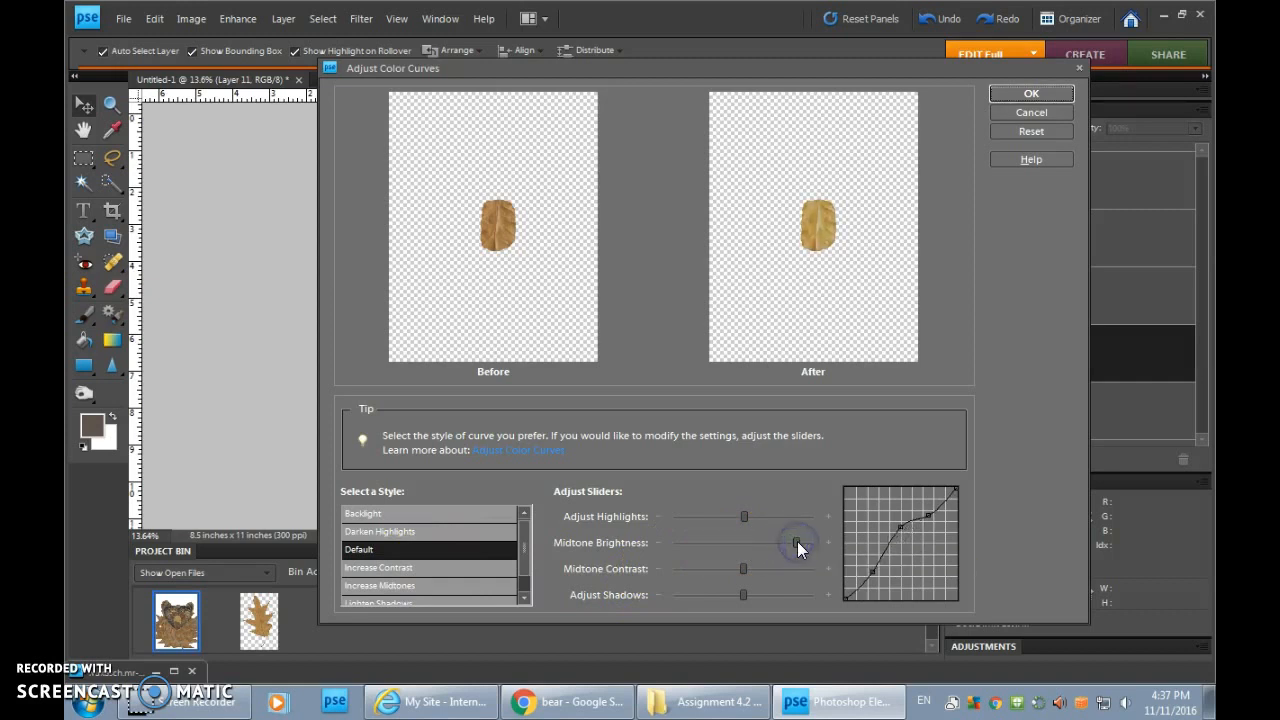
{"action": "left_click", "coordinate": [1031, 94]}
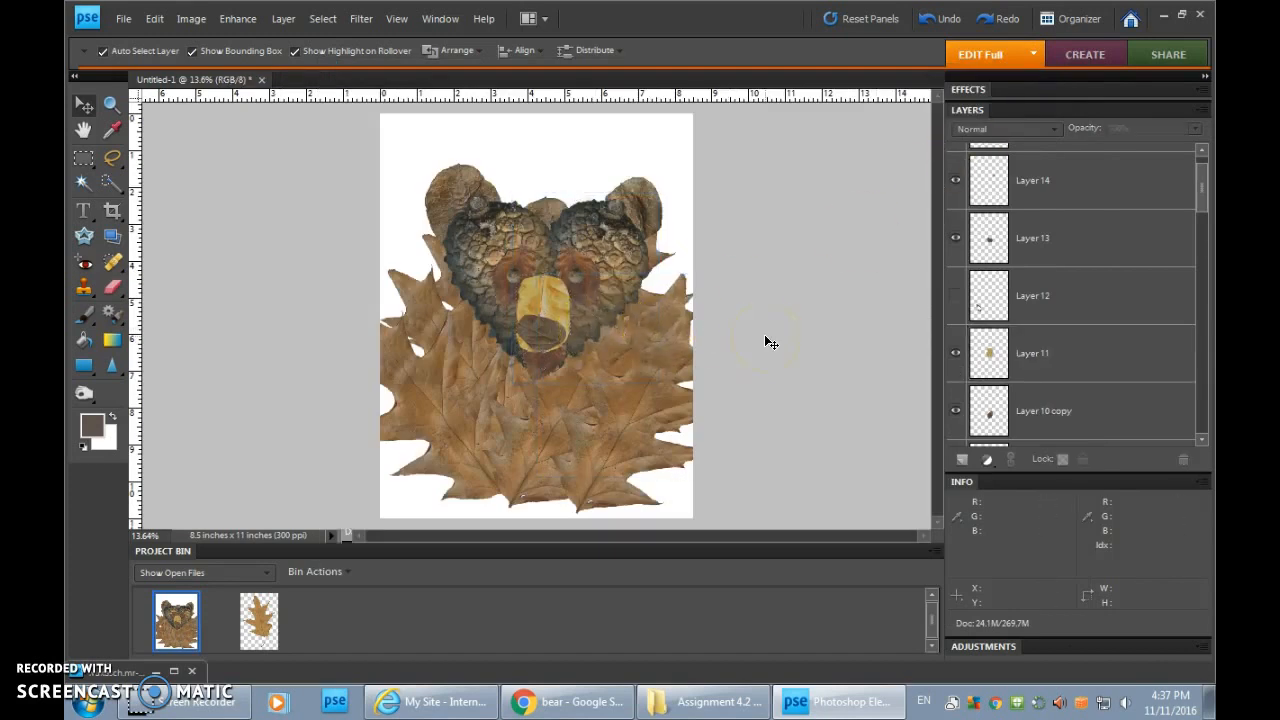
Compare the muzzle before and after the color curves adjustment by undoing and redoing it.
{"action": "key", "text": "ctrl+z"}
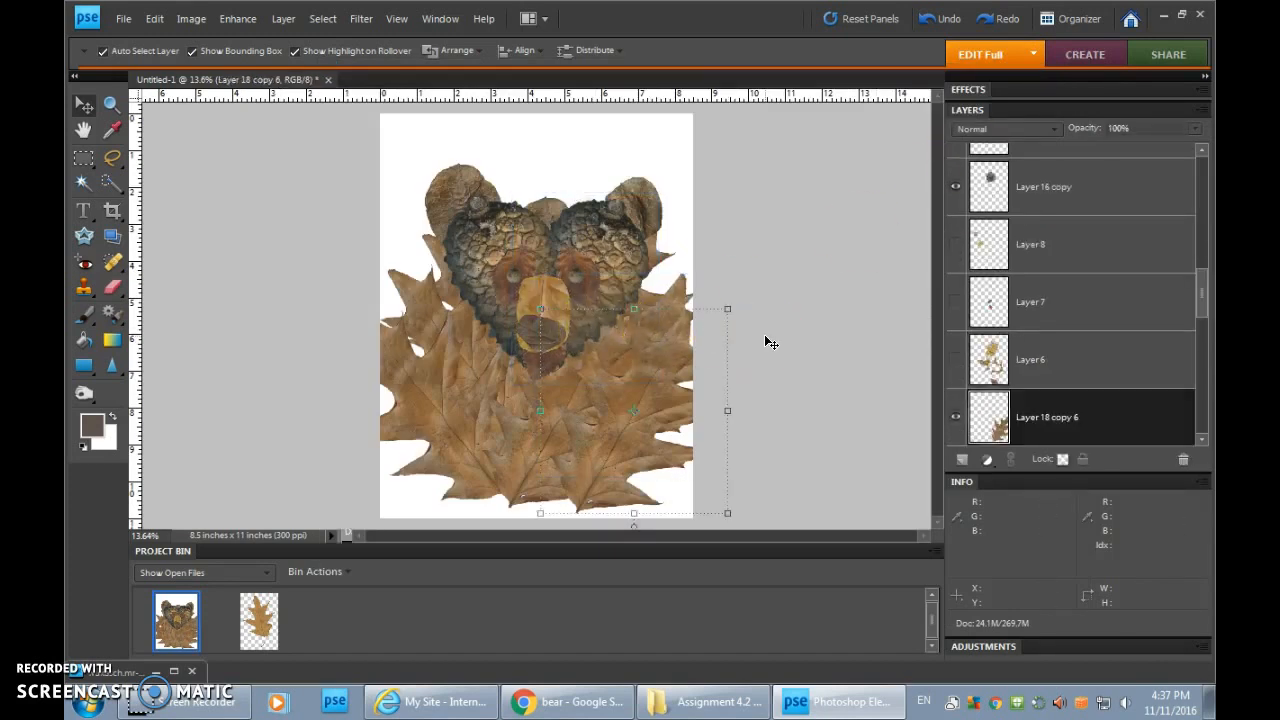
{"action": "key", "text": "ctrl+y"}
{"action": "key", "text": "ctrl+z"}
{"action": "key", "text": "ctrl+y"}
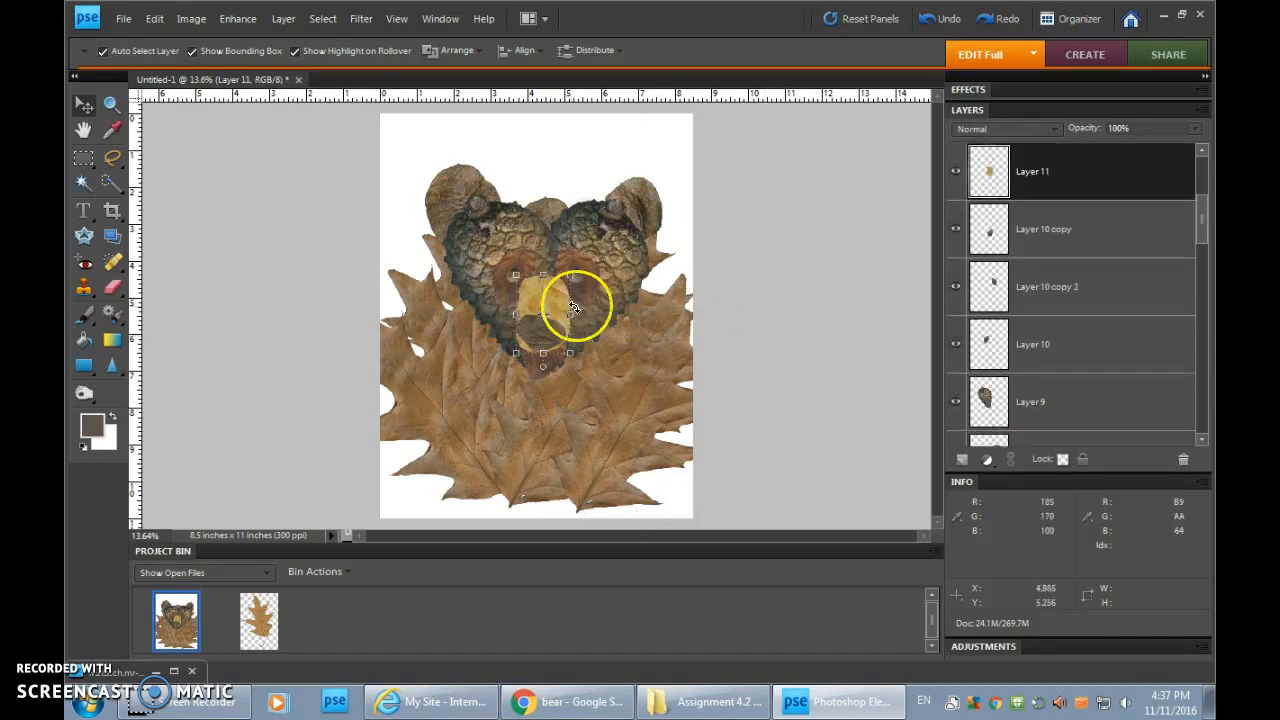
Adjust the muzzle piece's Hue/Saturation to a saturation of -27 and a lightness of +15.
{"action": "left_click", "coordinate": [230, 19]}
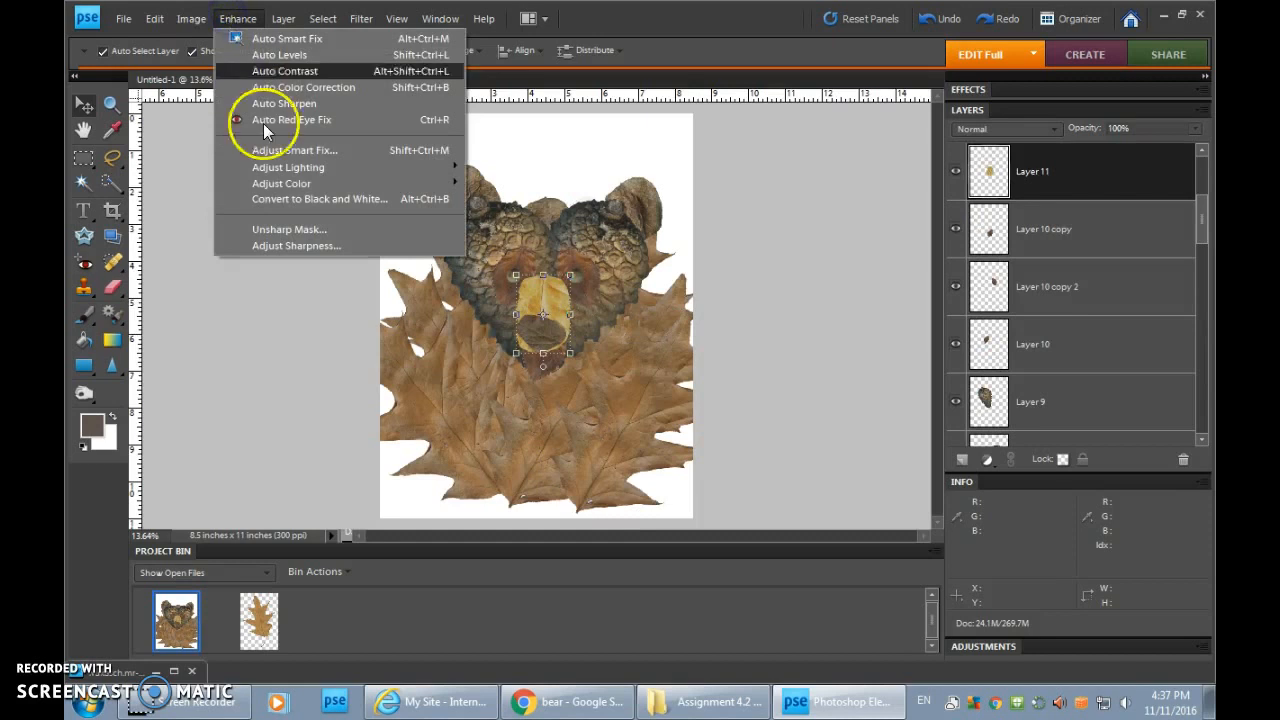
{"action": "mouse_move", "coordinate": [443, 183]}
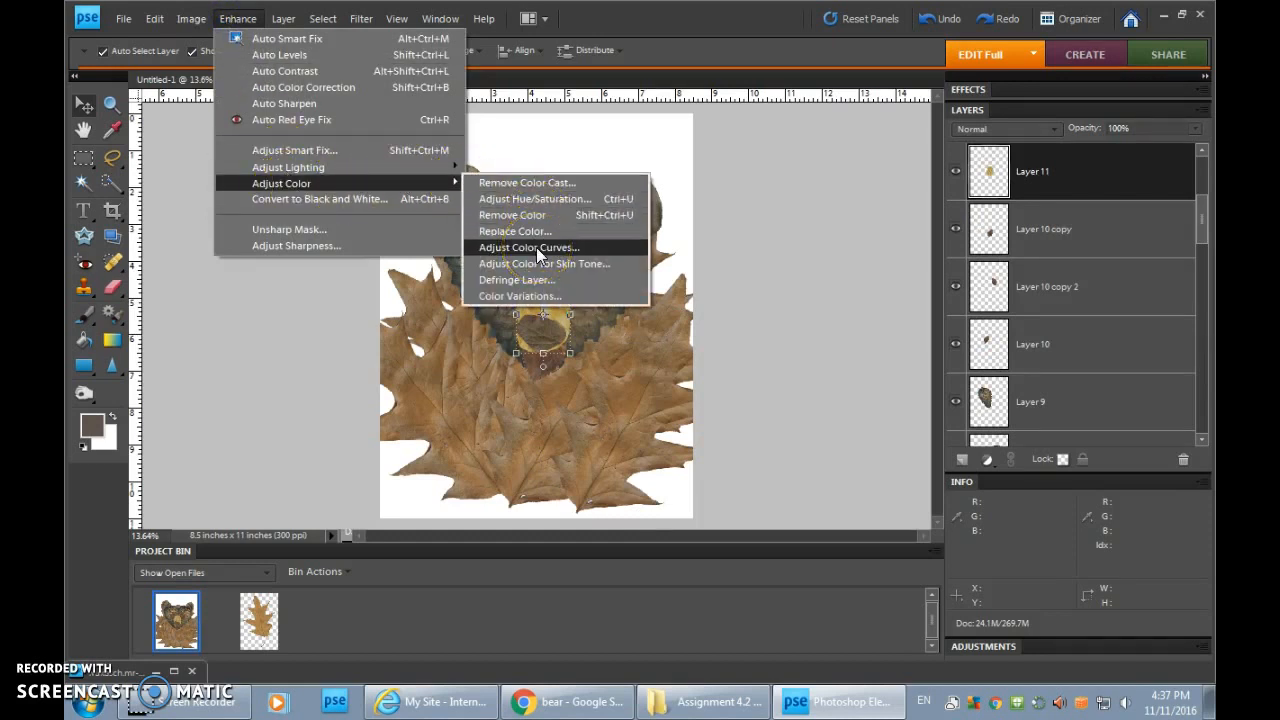
{"action": "left_click", "coordinate": [537, 201]}
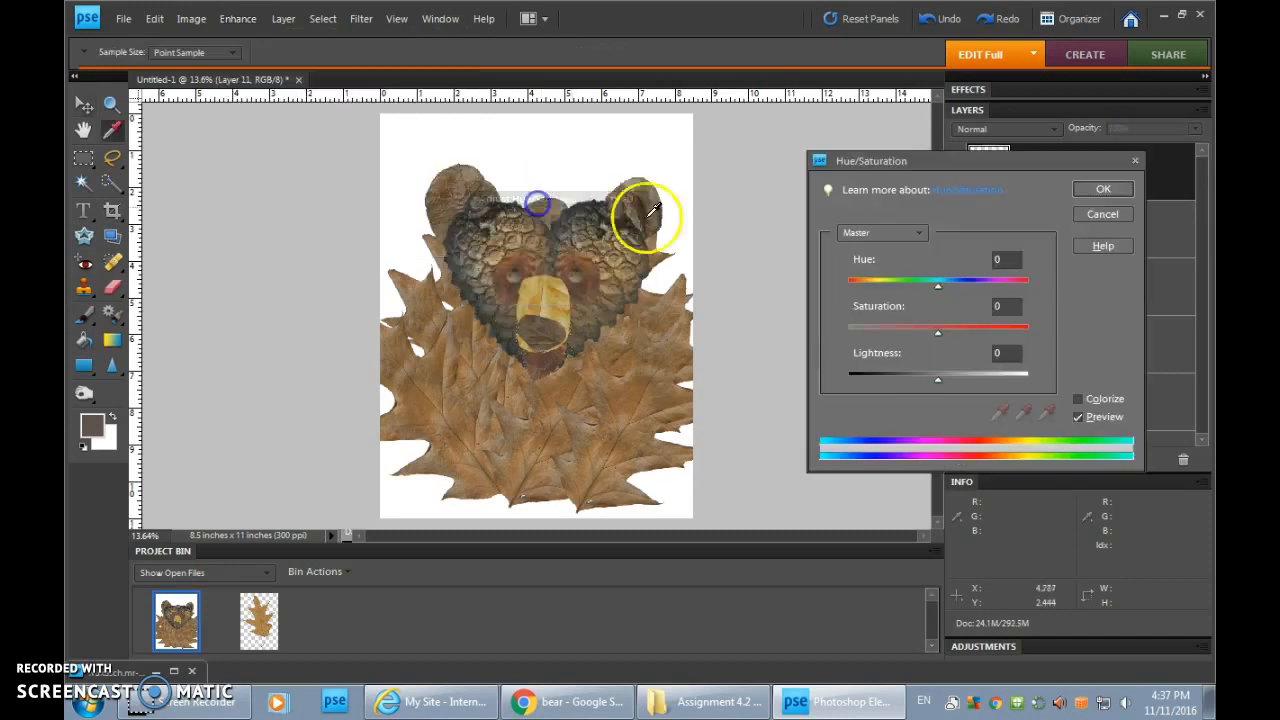
{"action": "left_click_drag", "start_coordinate": [891, 166], "coordinate": [831, 164]}
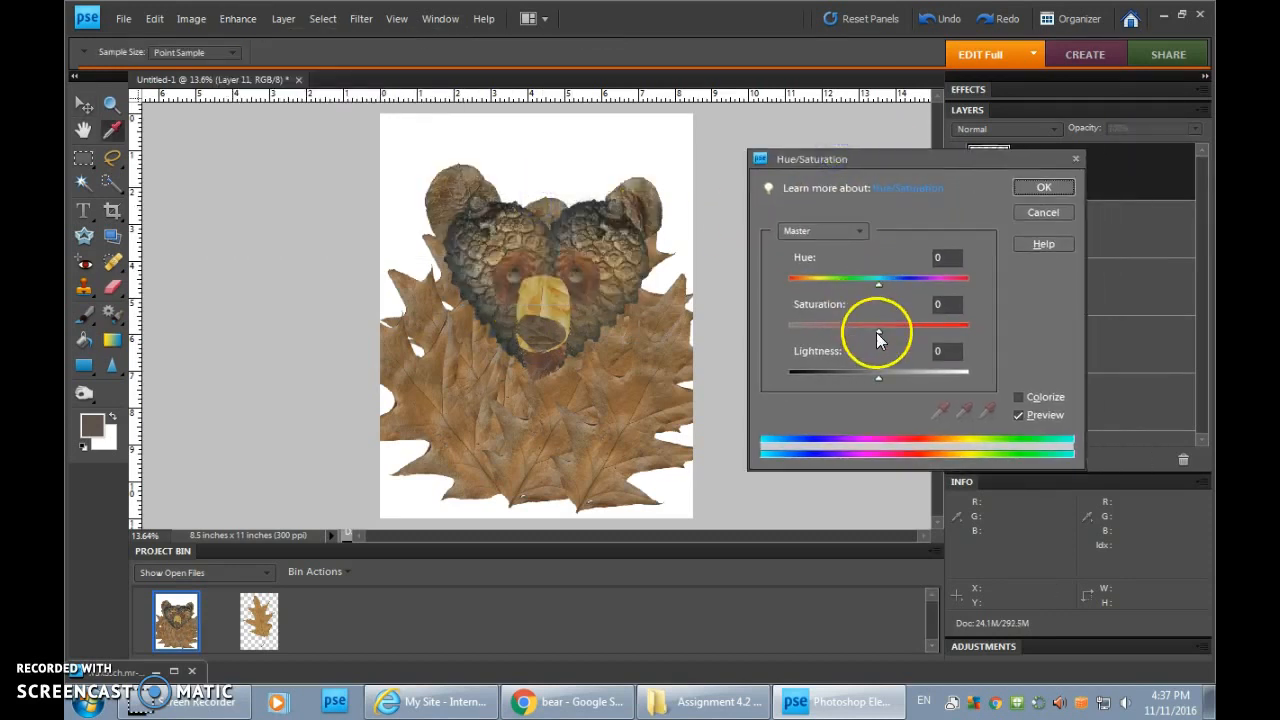
{"action": "left_click_drag", "start_coordinate": [879, 331], "coordinate": [854, 330]}
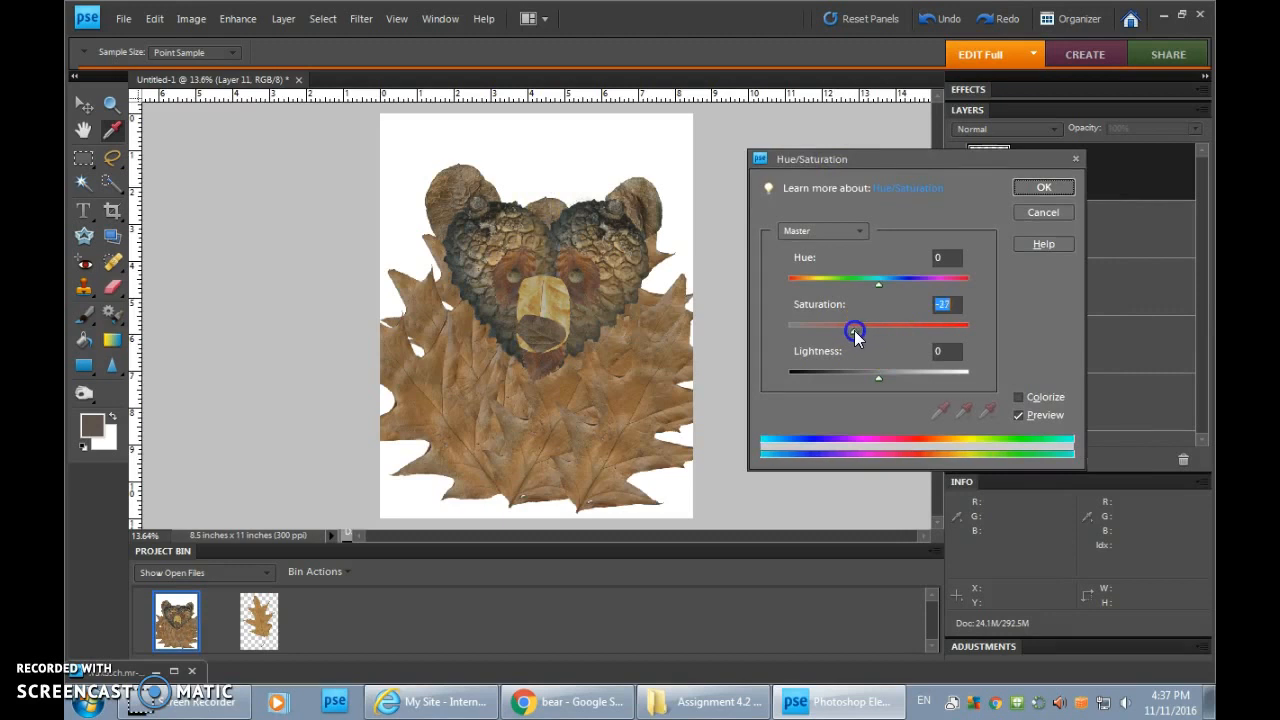
{"action": "left_click_drag", "start_coordinate": [878, 381], "coordinate": [892, 378]}
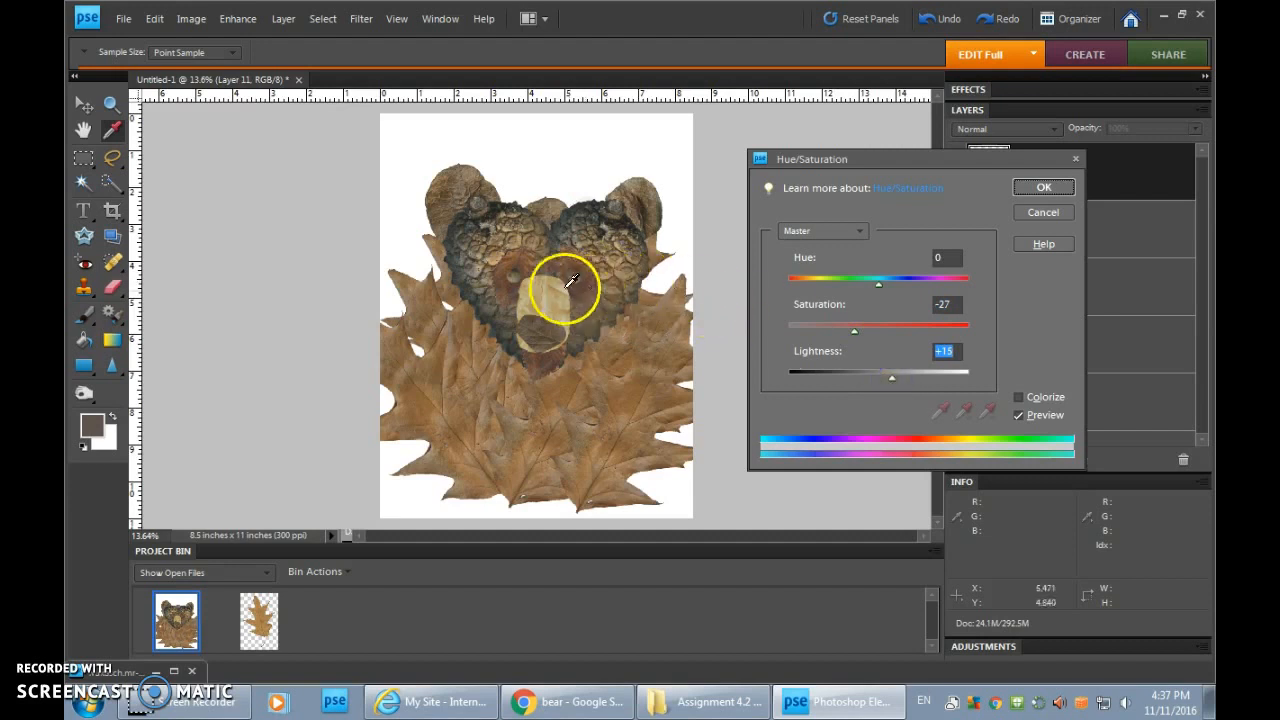
{"action": "left_click", "coordinate": [1043, 187]}
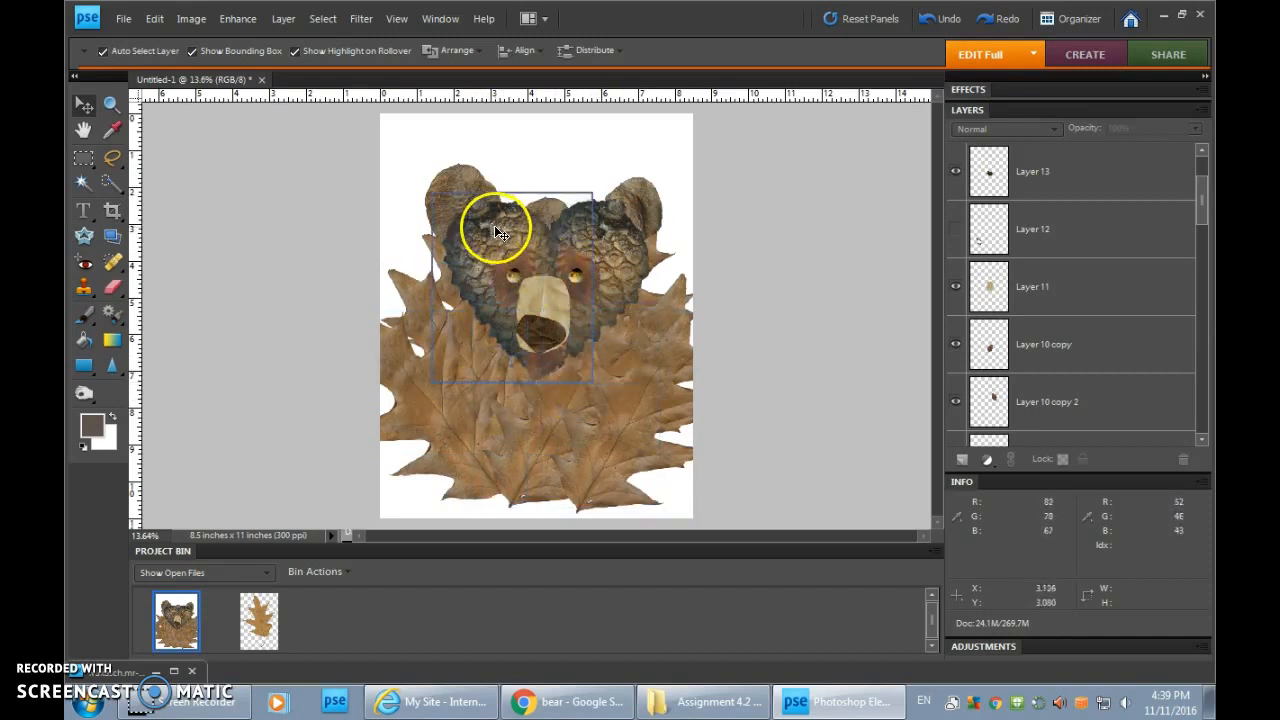
{"action": "left_click_drag", "start_coordinate": [464, 229], "coordinate": [590, 240]}
{"action": "left_click_drag", "start_coordinate": [532, 407], "coordinate": [580, 282]}
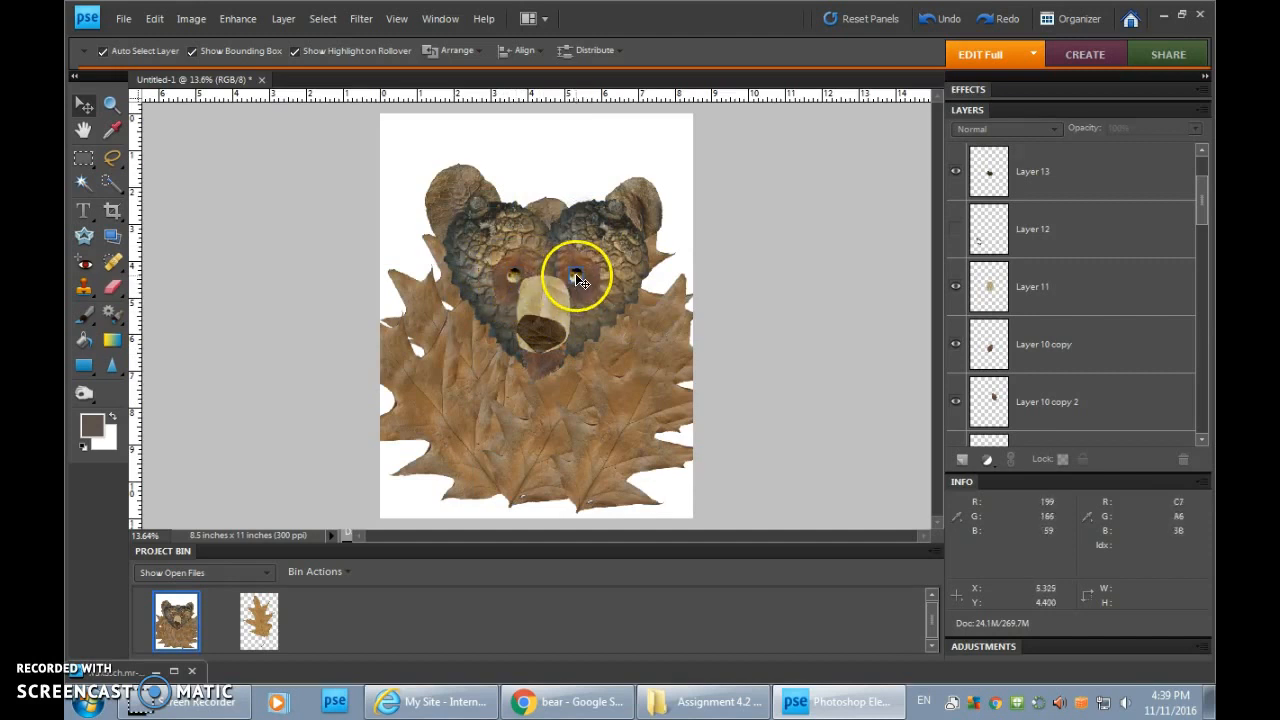